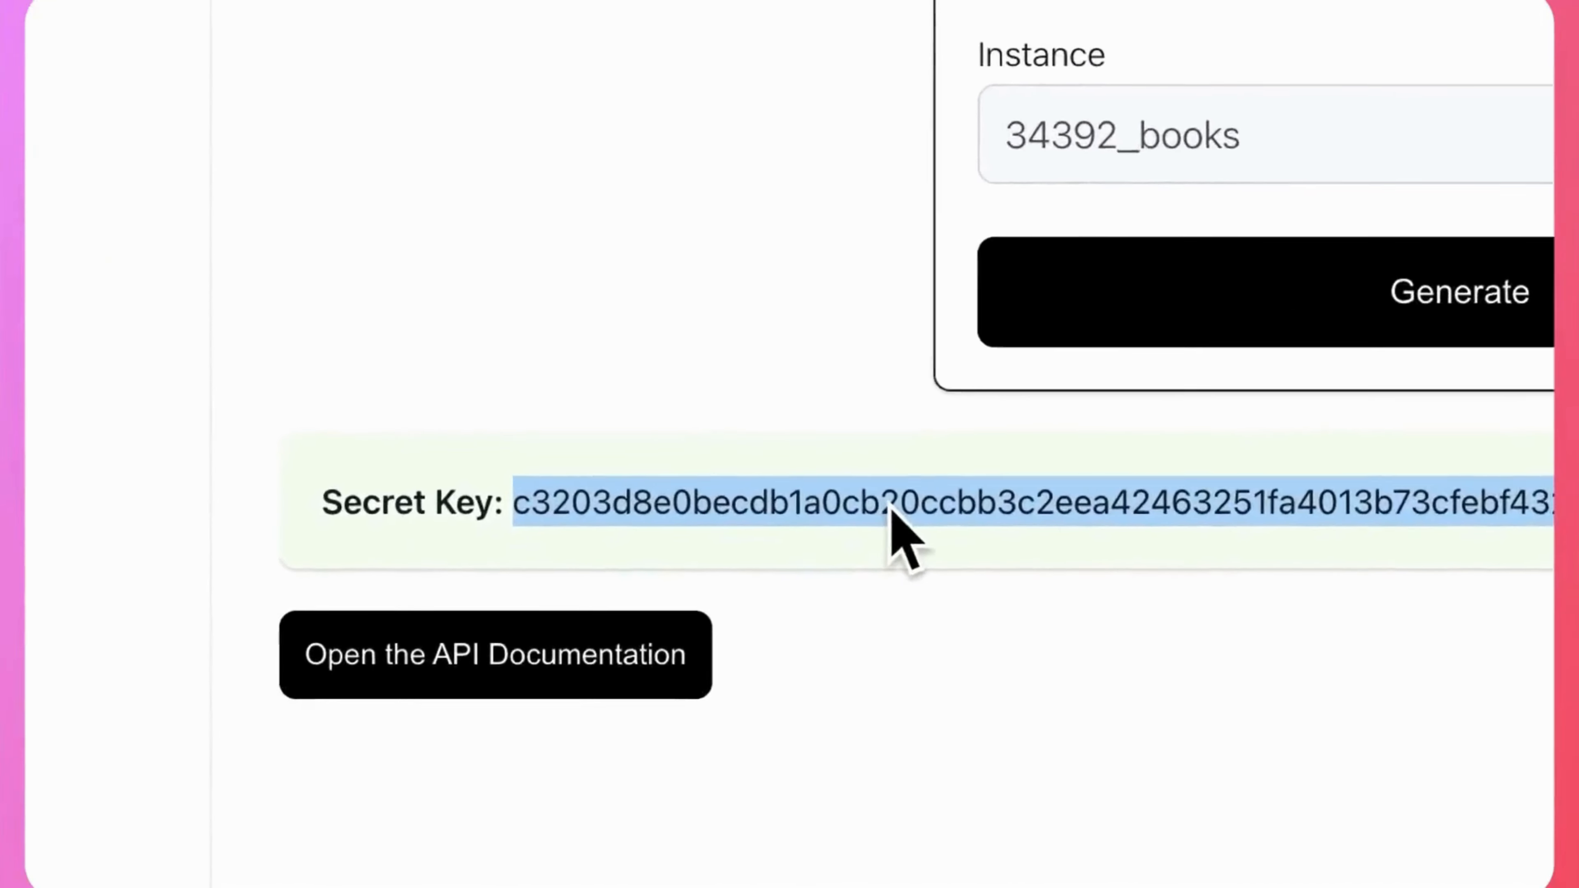
Copy the generated secret key and open the API documentation for the 34392_books instance.
right_click(906, 501)
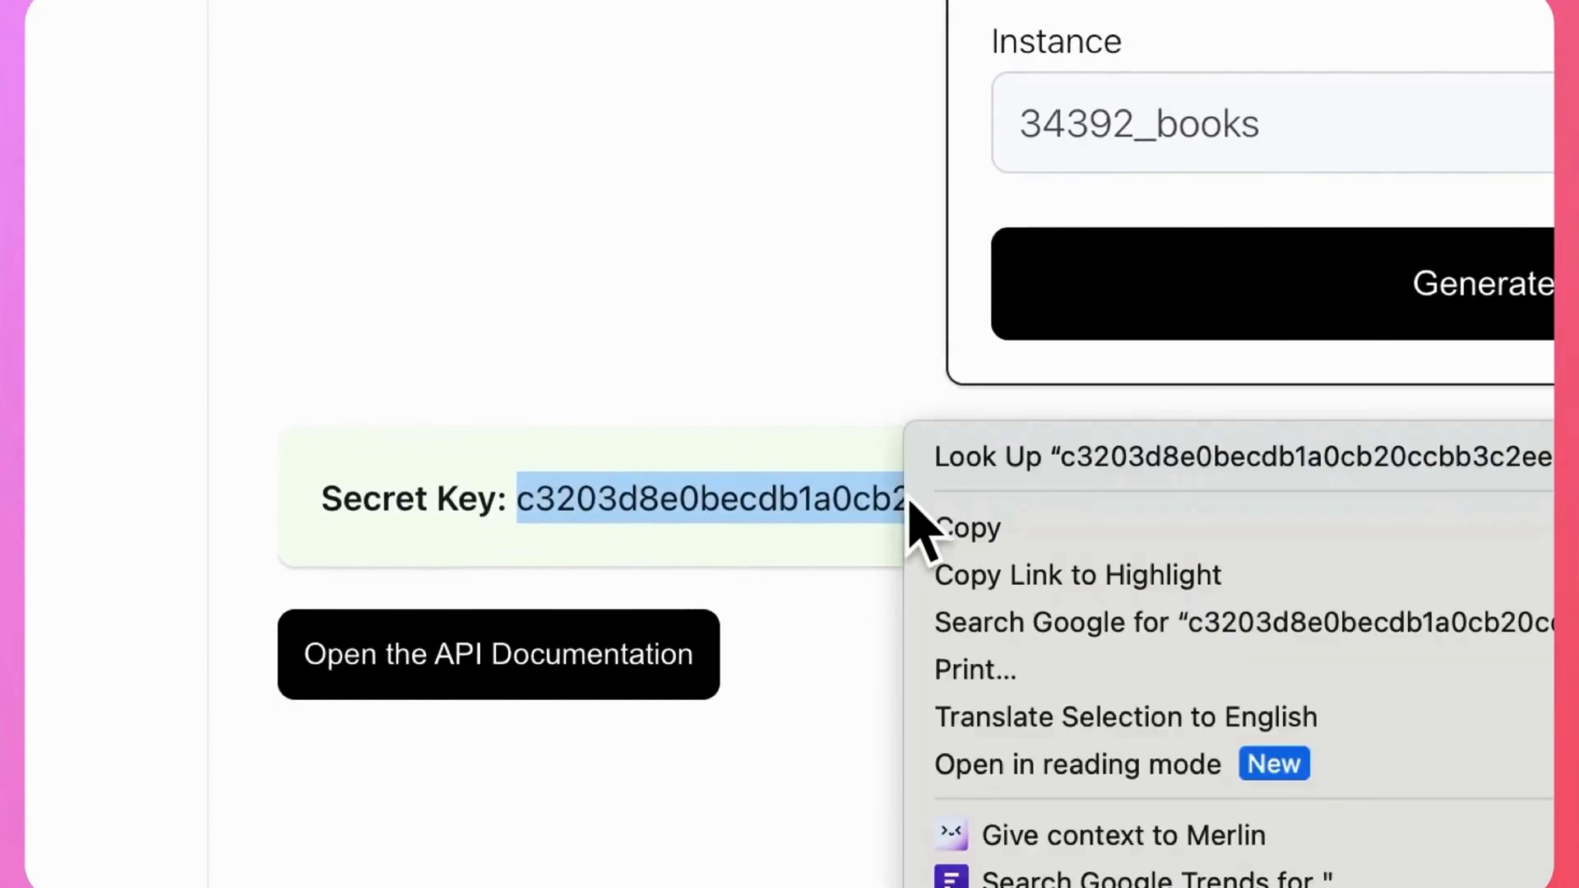
left_click(967, 528)
left_click(664, 679)
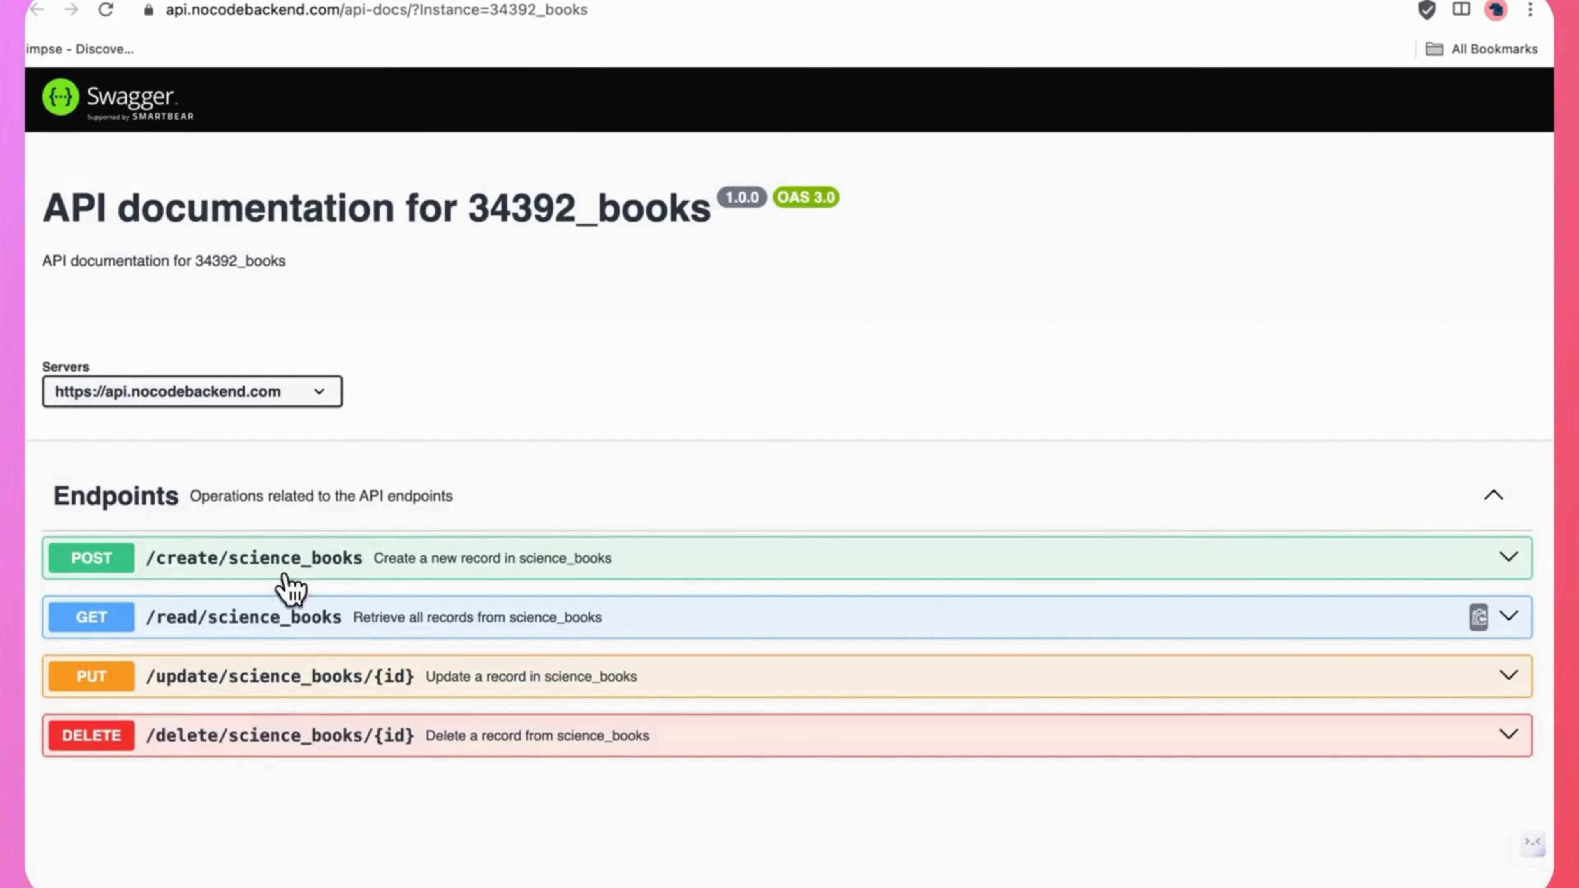
Enable trying out the POST /create/science_books endpoint and paste the secret key for authorisation.
left_click(410, 562)
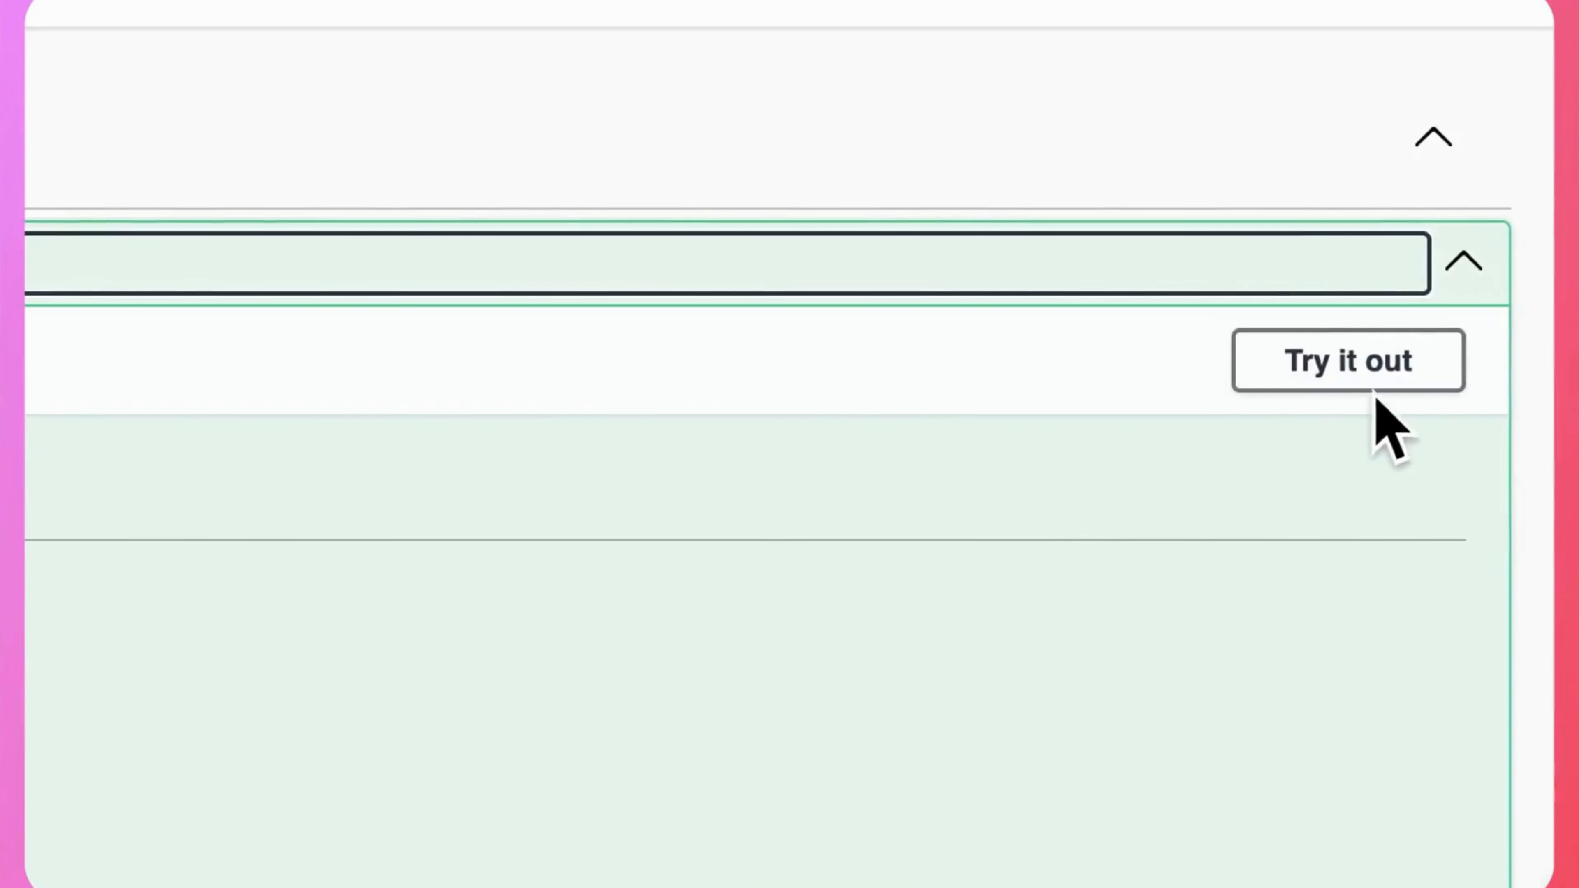
left_click(1384, 367)
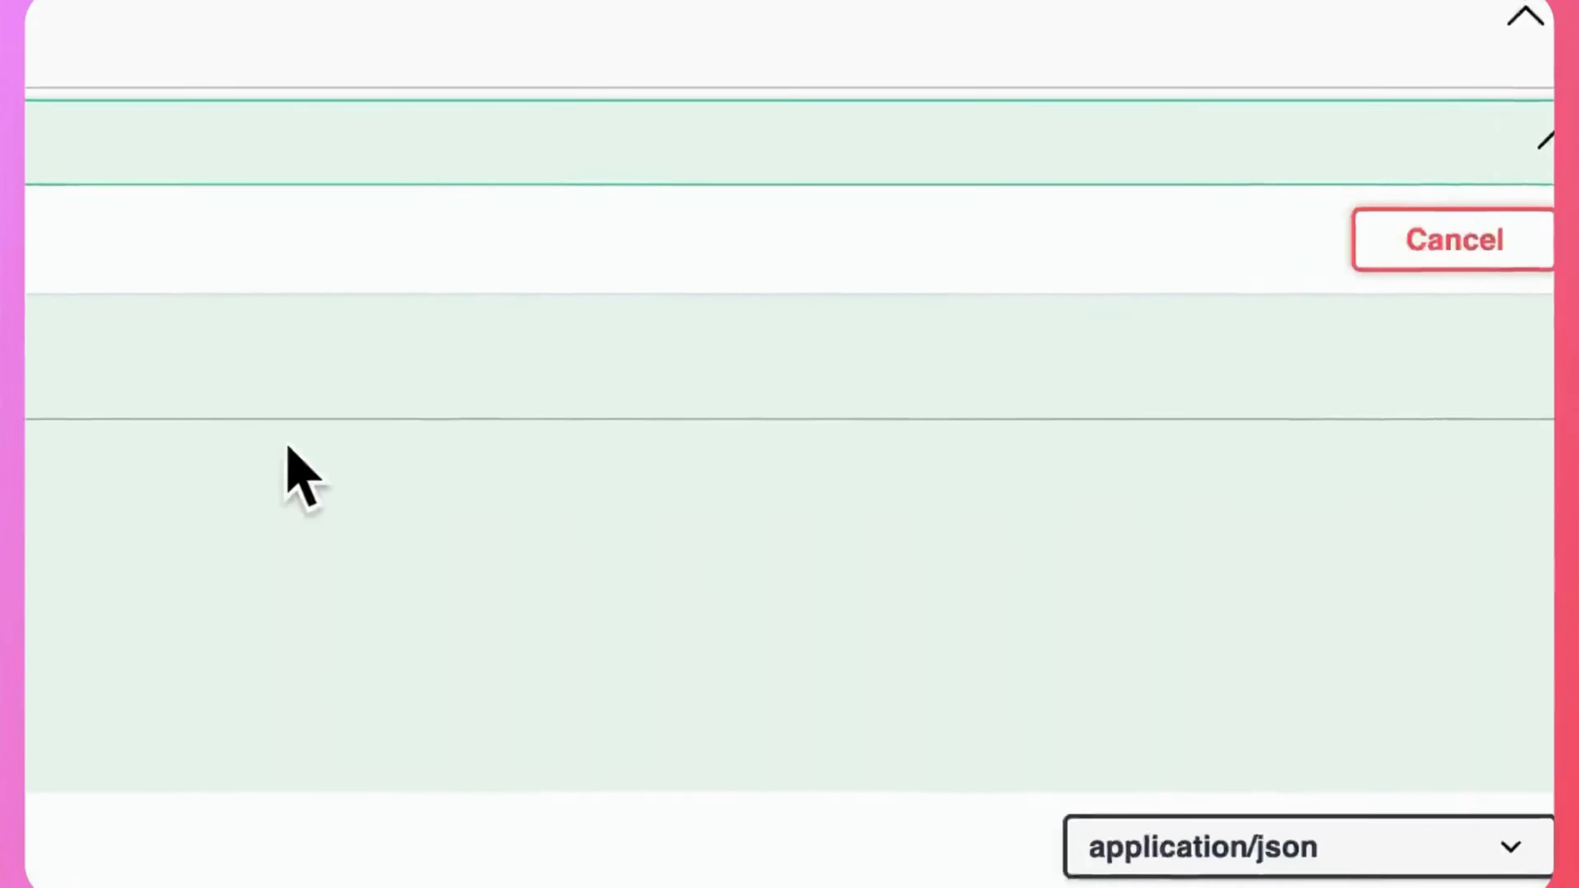
left_click(407, 638)
key("super+v")
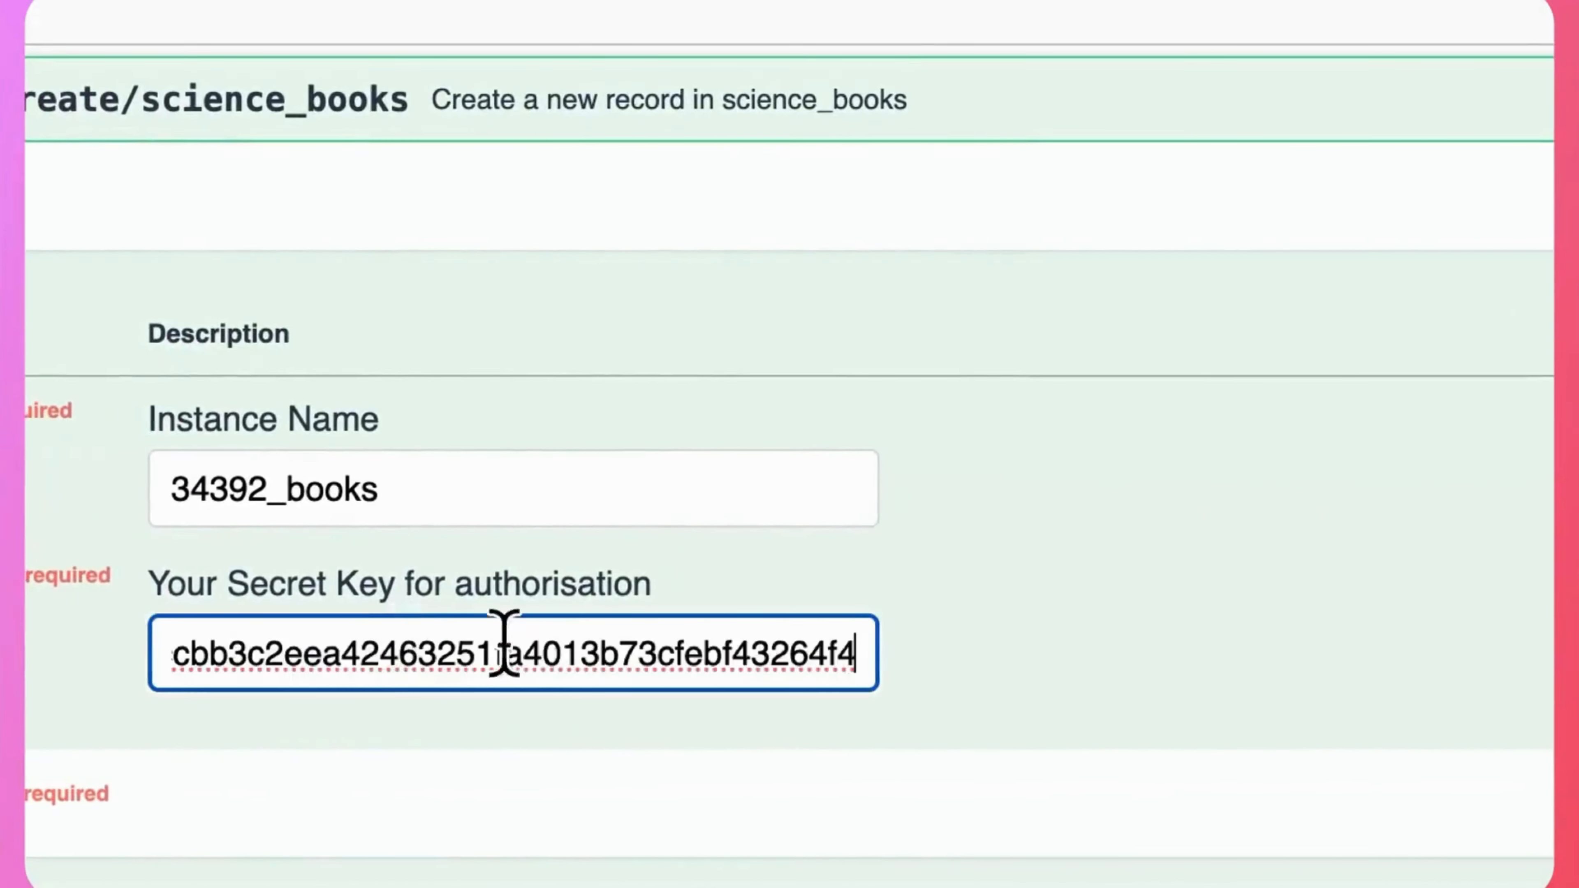
Set book_name to "Astronomy" in the request body, execute the create request and review the server response.
double_click(411, 619)
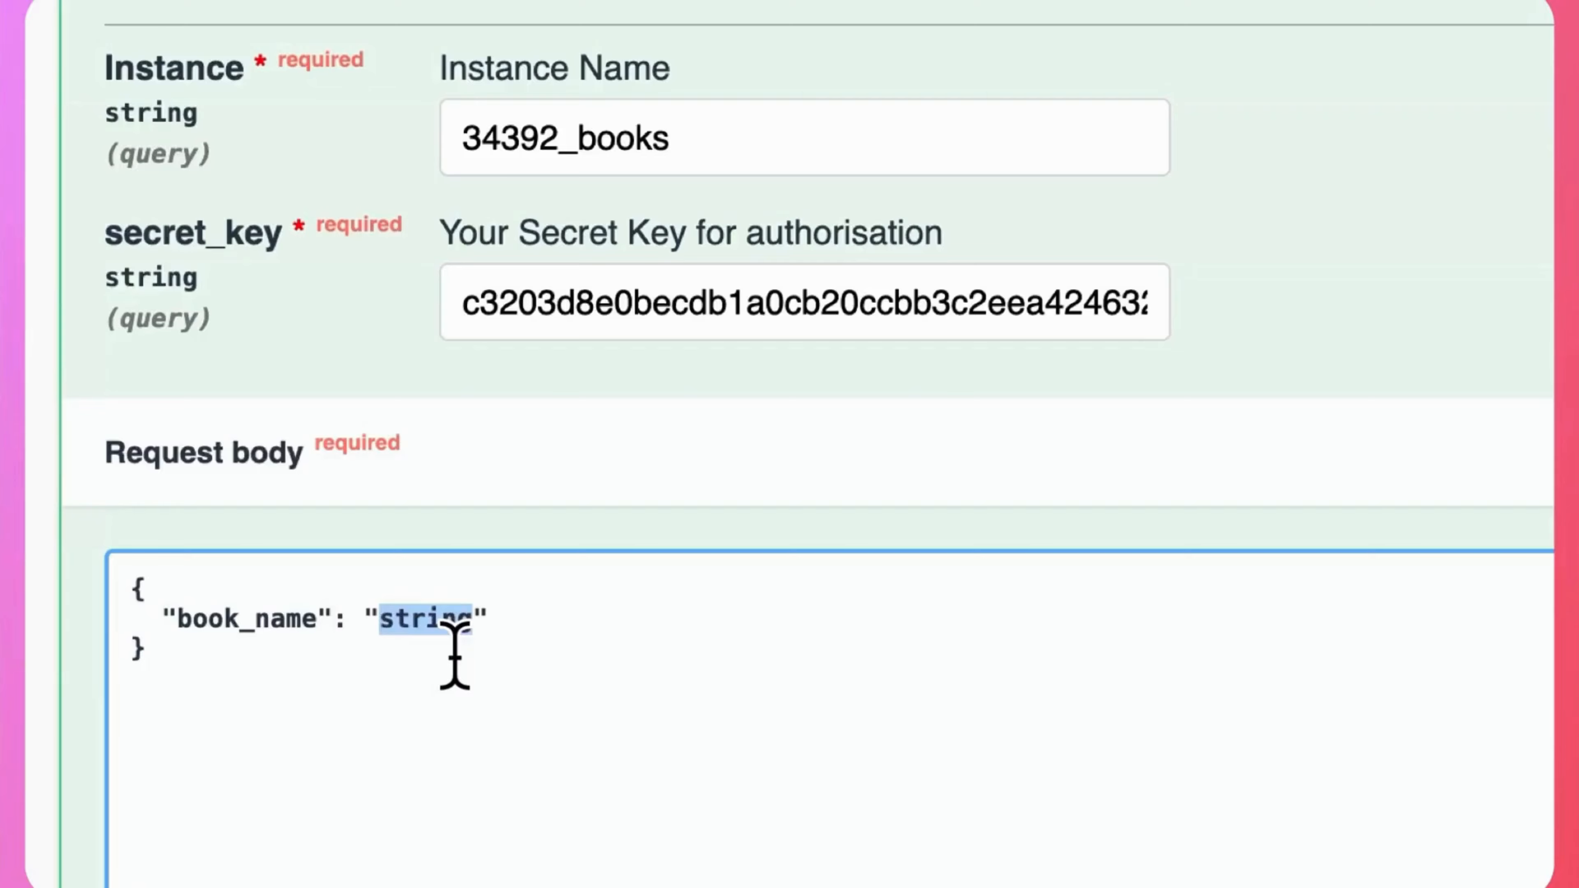
type("Astronomy")
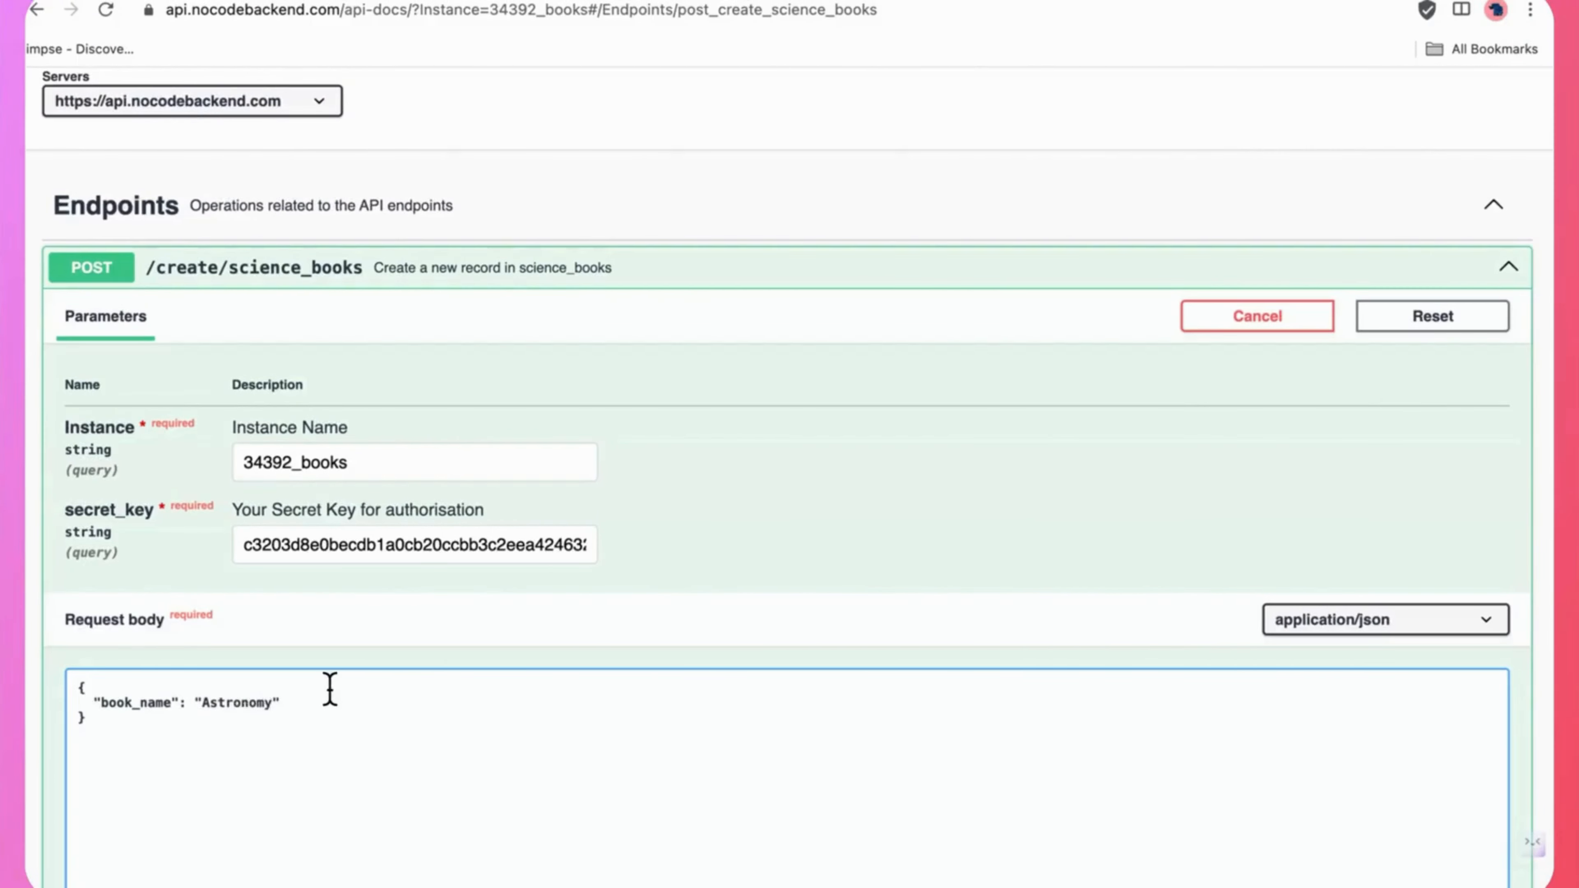
scroll(330, 689, "down", 5)
left_click(657, 782)
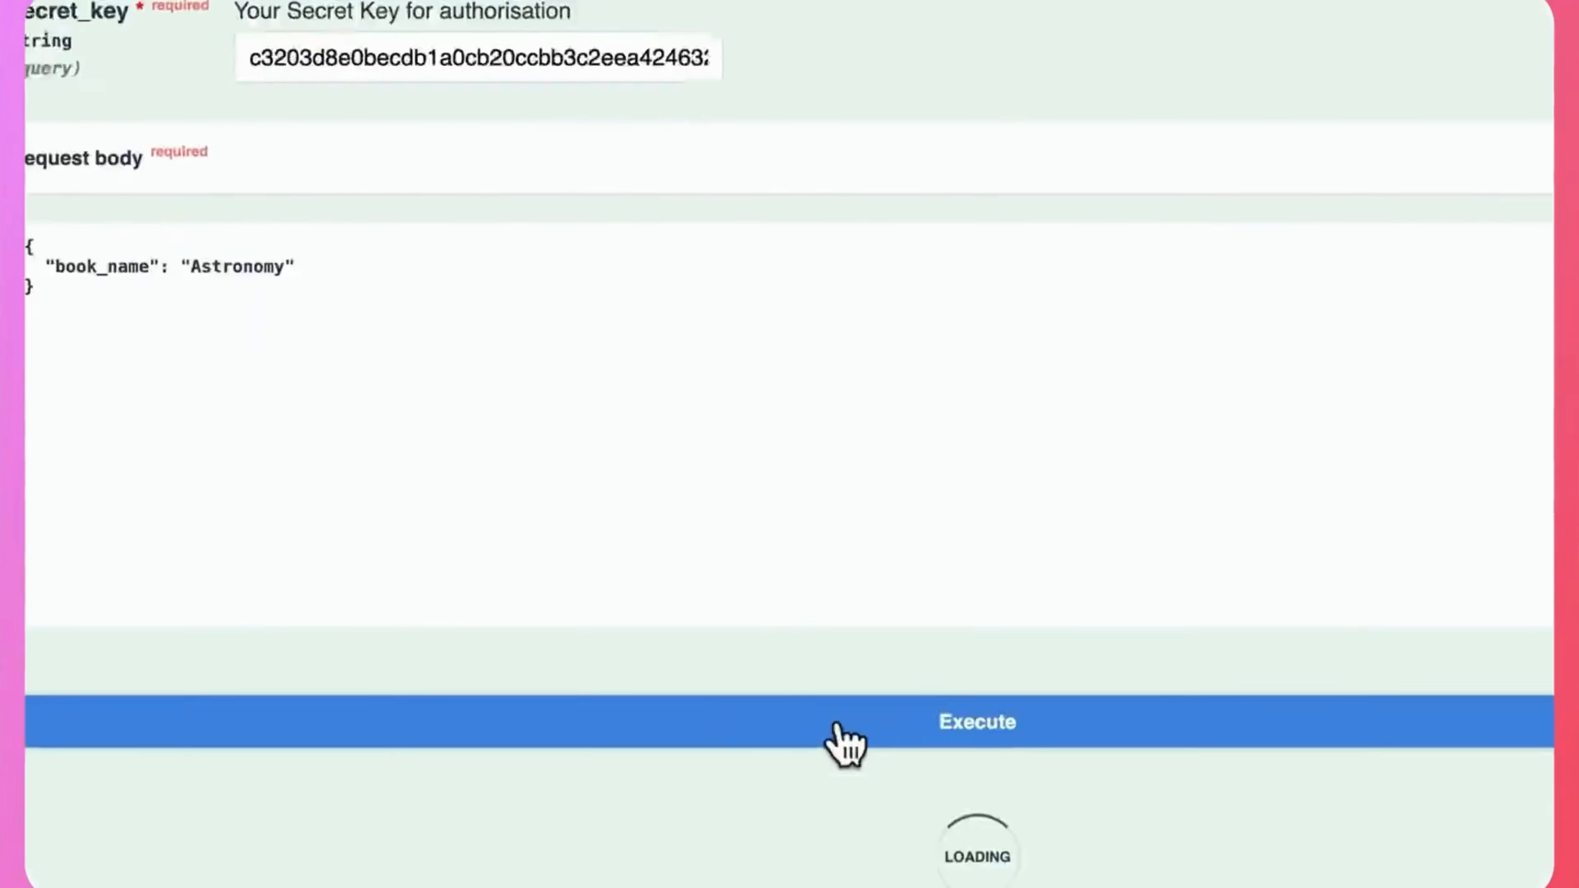
scroll(1172, 396, "down", 10)
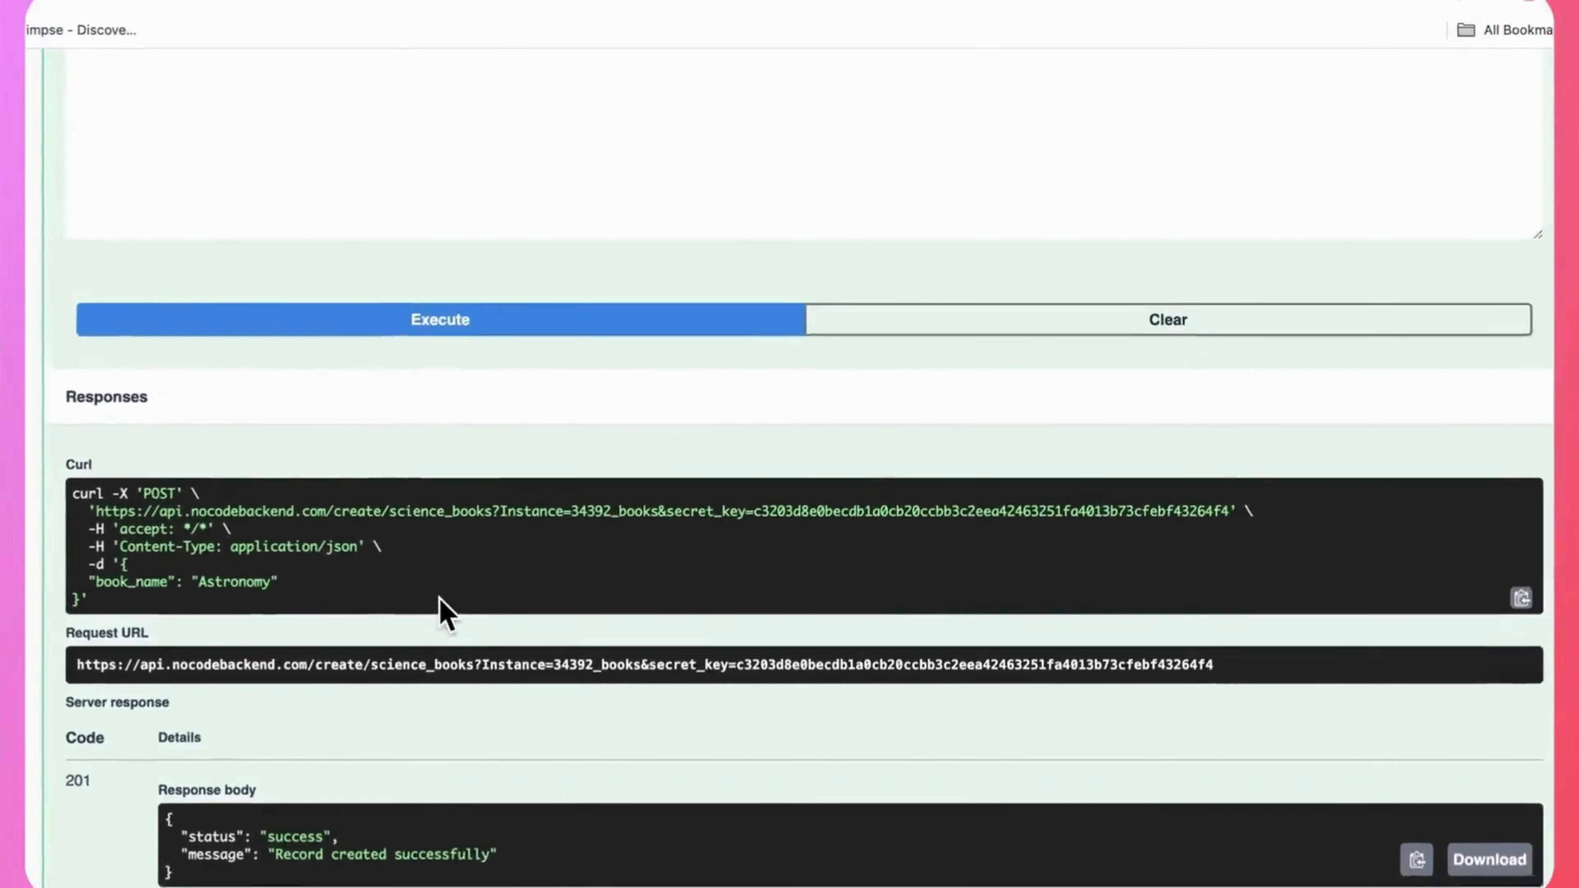
scroll(438, 619, "up", 2)
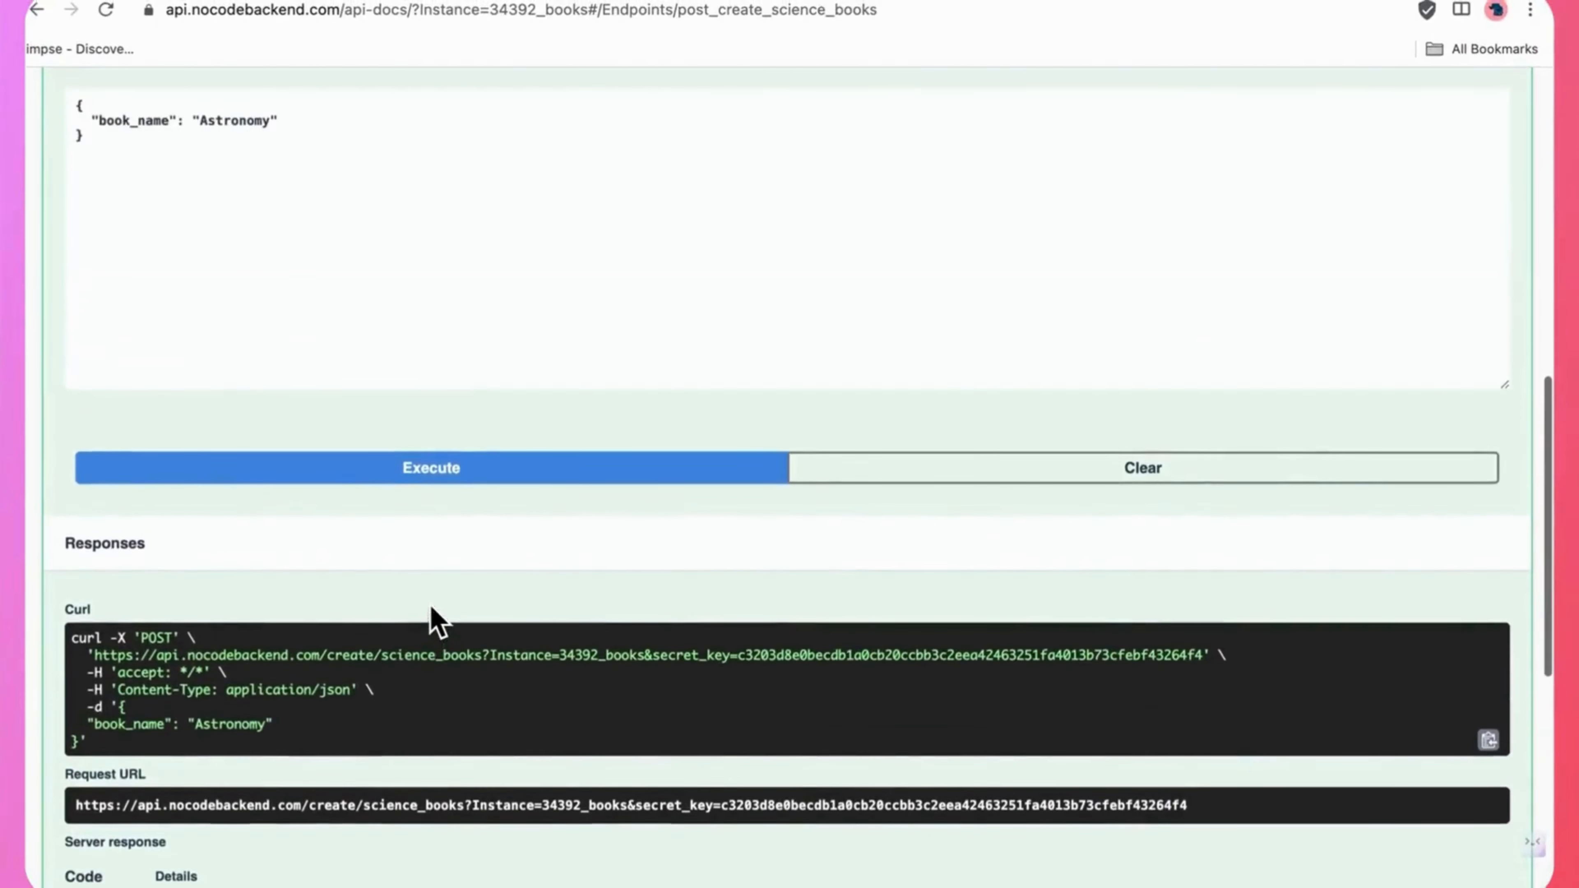
scroll(438, 619, "down", 13)
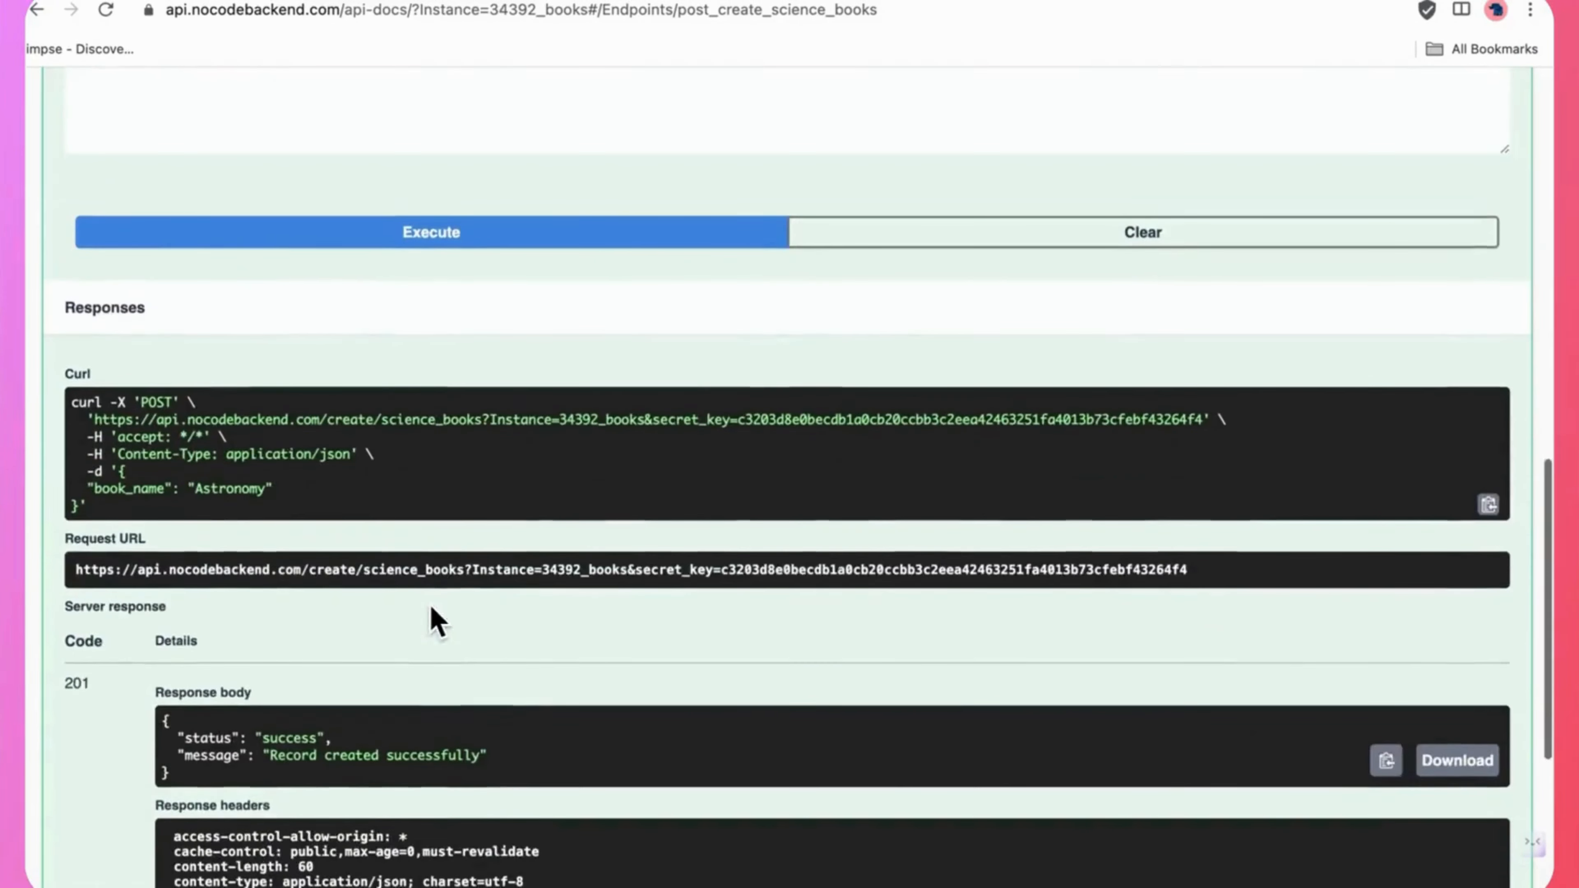
Try out the GET /read/science_books endpoint by pasting the secret key, executing the request and viewing the returned records.
scroll(431, 607, "up", 1)
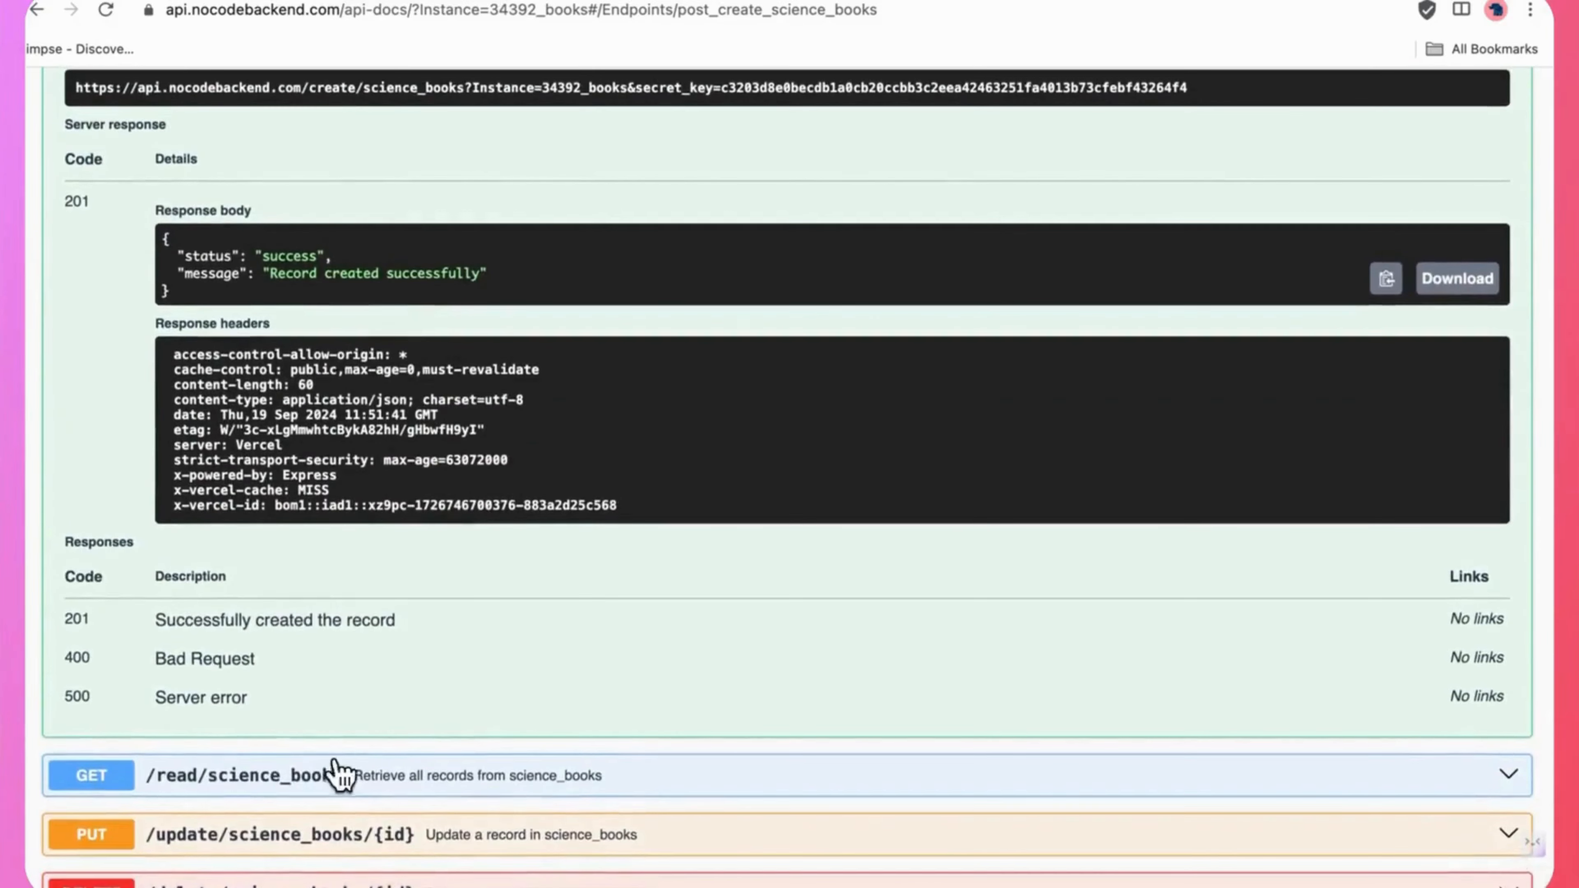
left_click(300, 784)
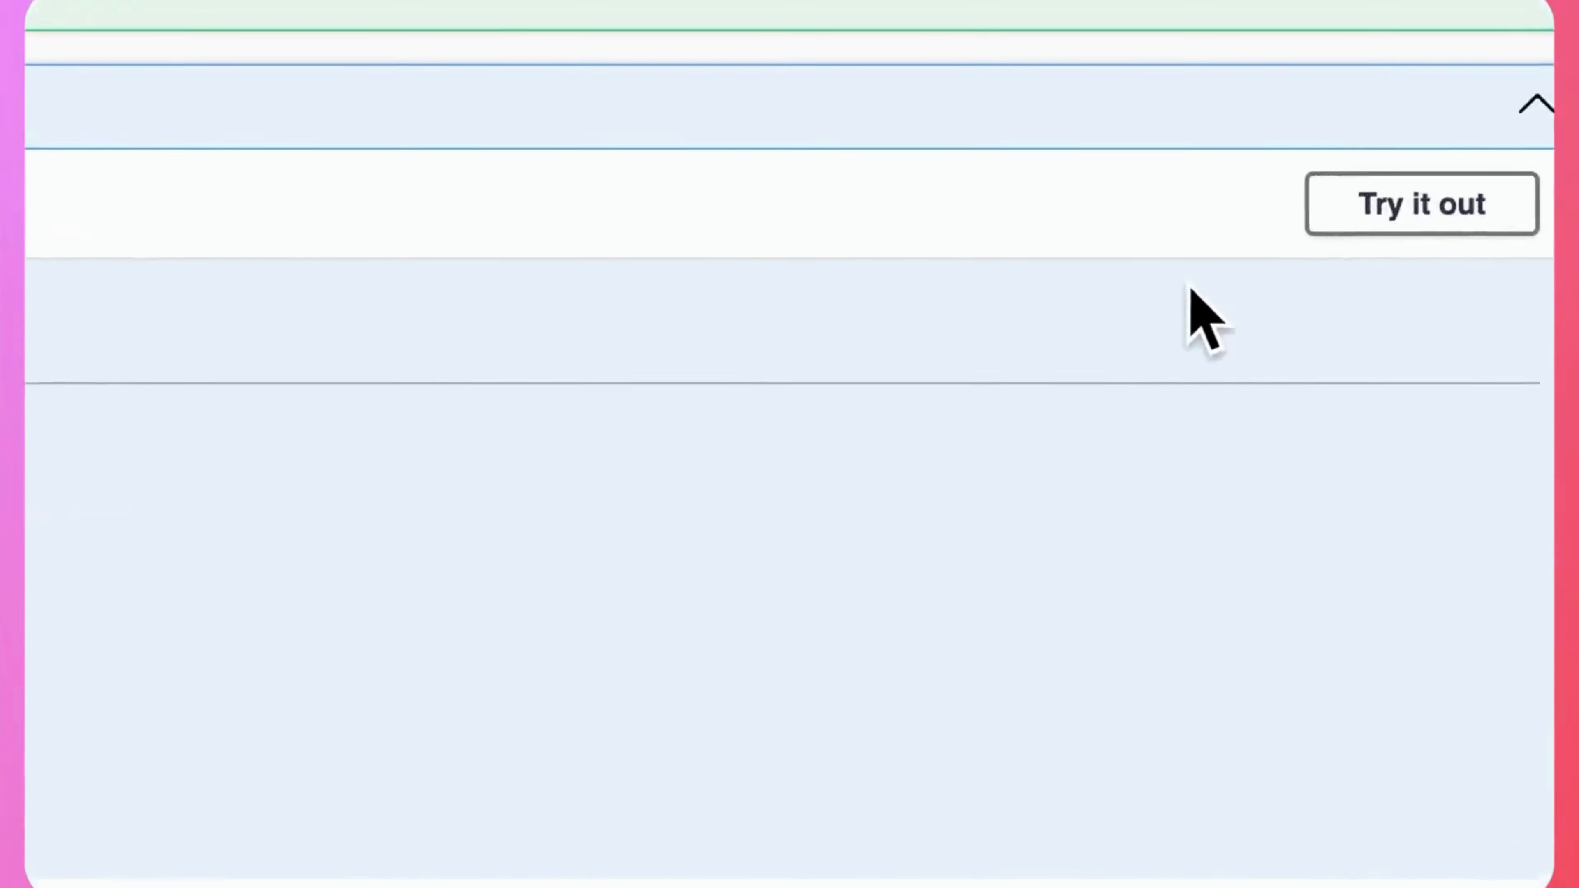
left_click(1422, 206)
left_click(404, 544)
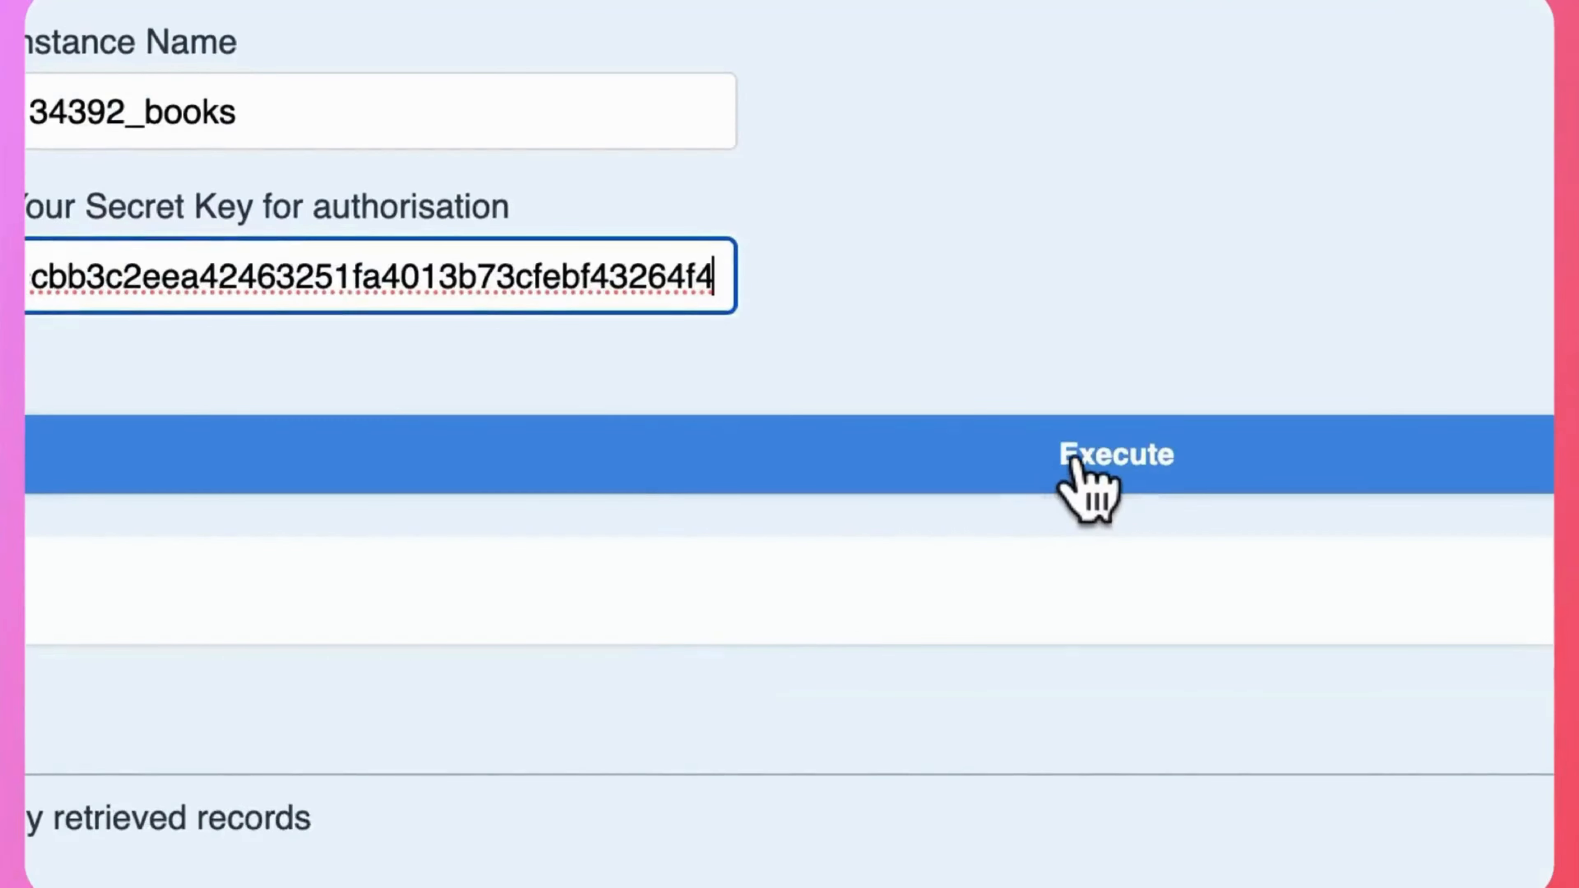
left_click(1078, 459)
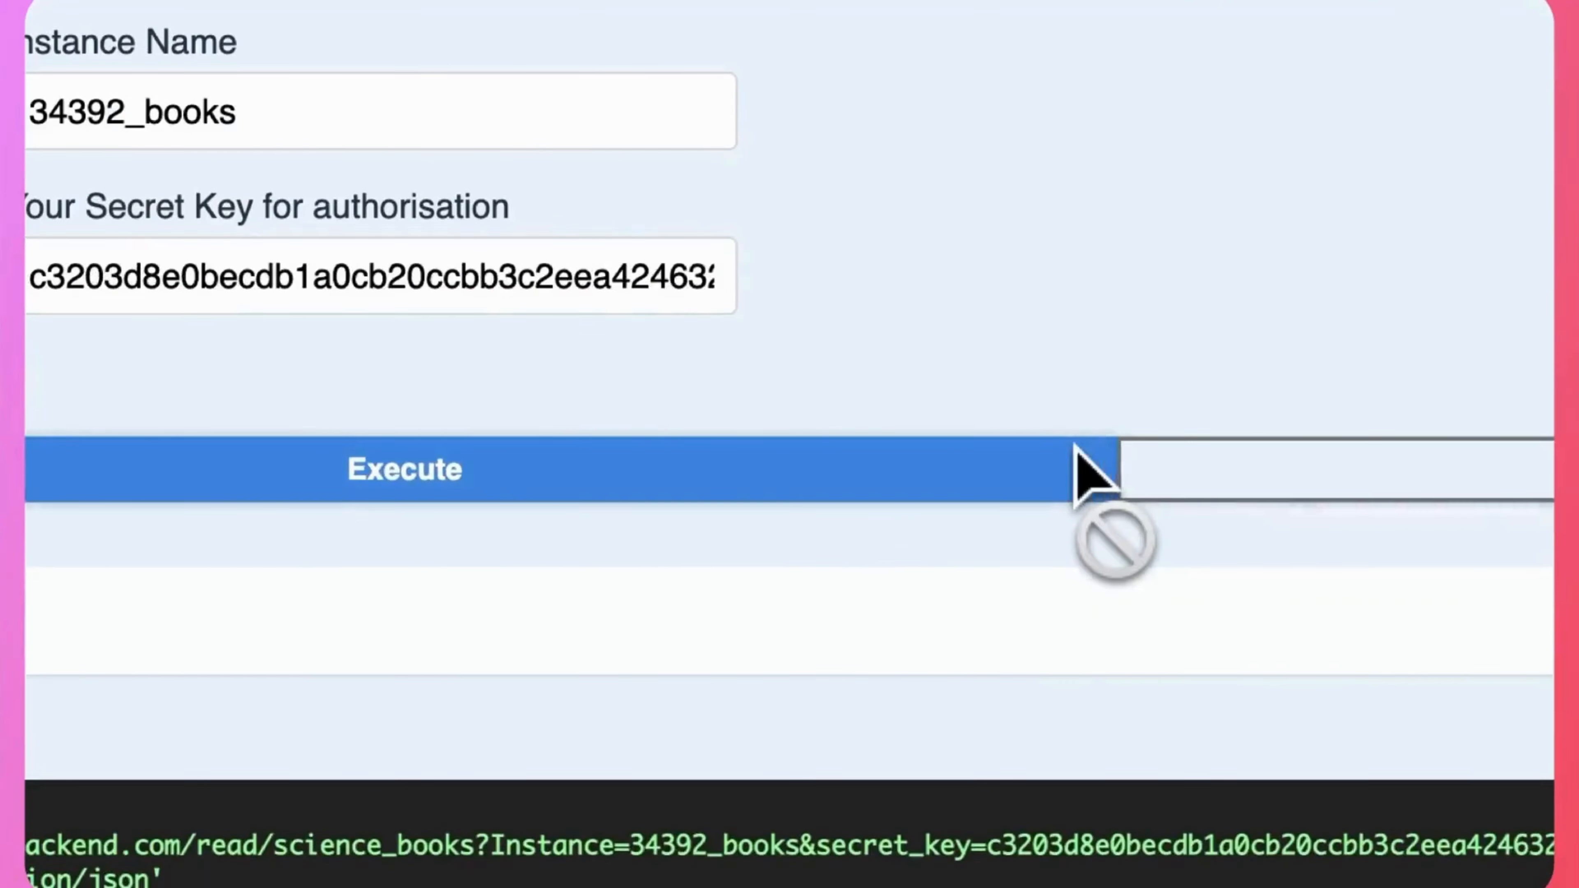
scroll(1074, 467, "down", 5)
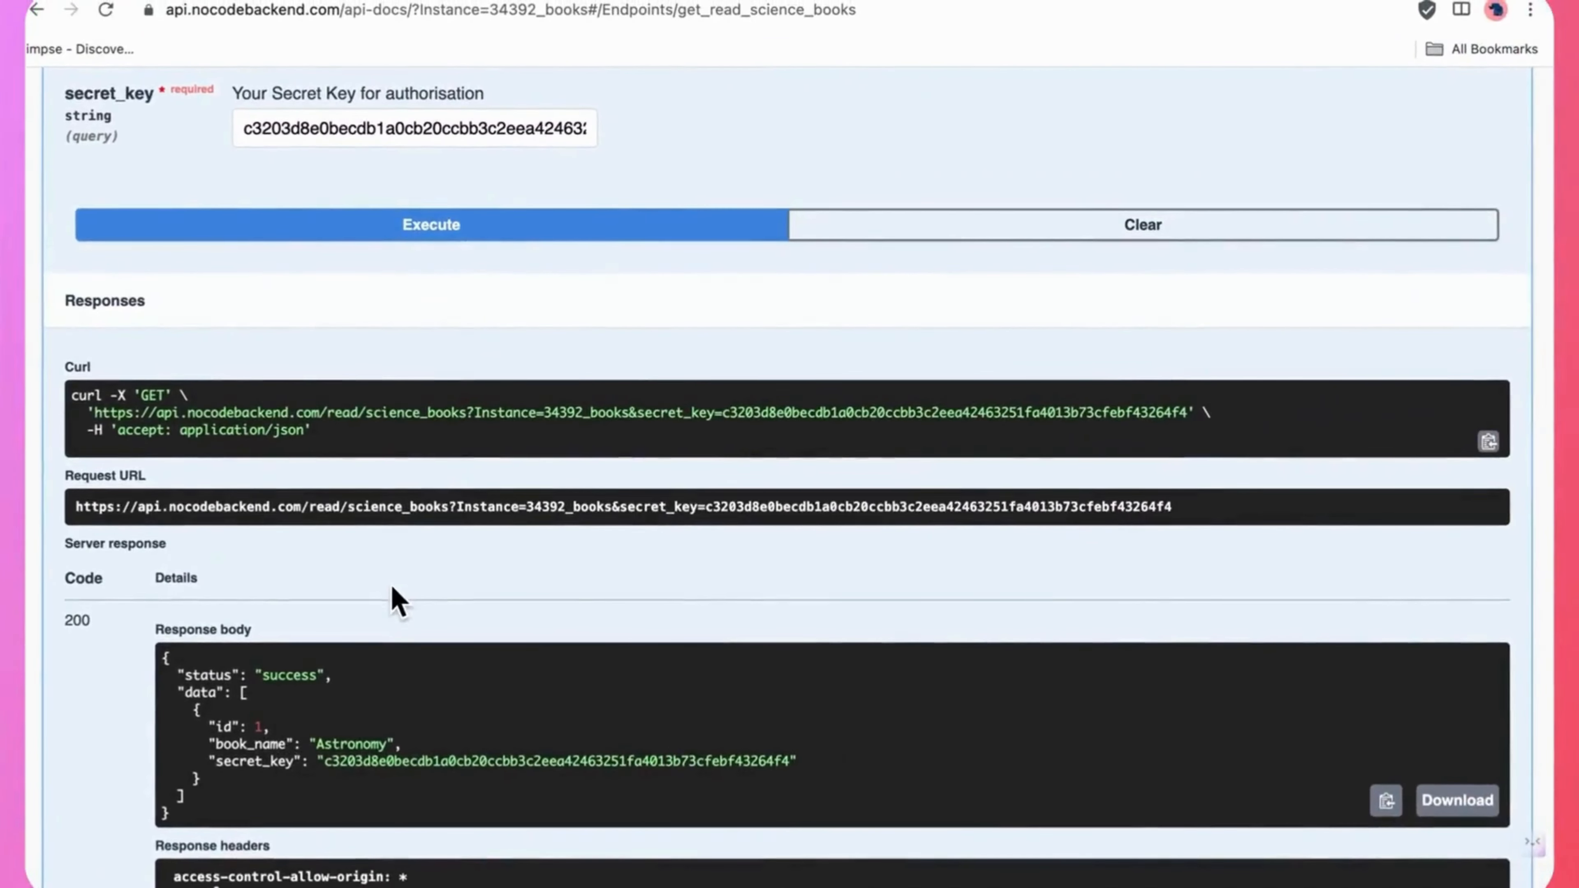
Return to the NoCodeBackend dashboard, list all databases and open all tables of the 34392_books instance.
scroll(391, 585, "up", 8)
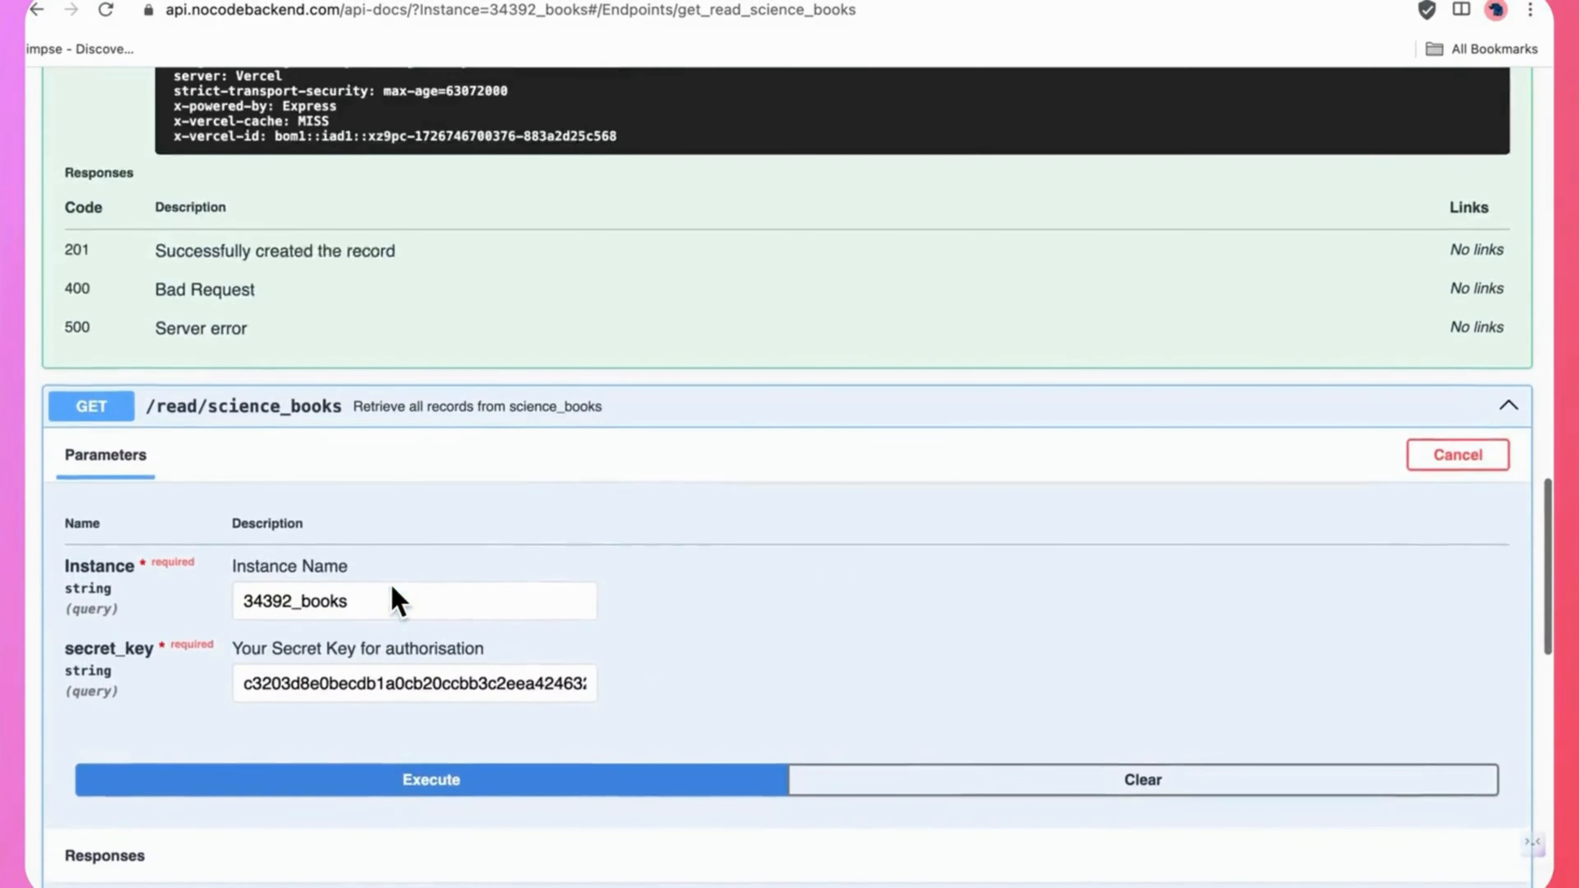
scroll(392, 586, "up", 8)
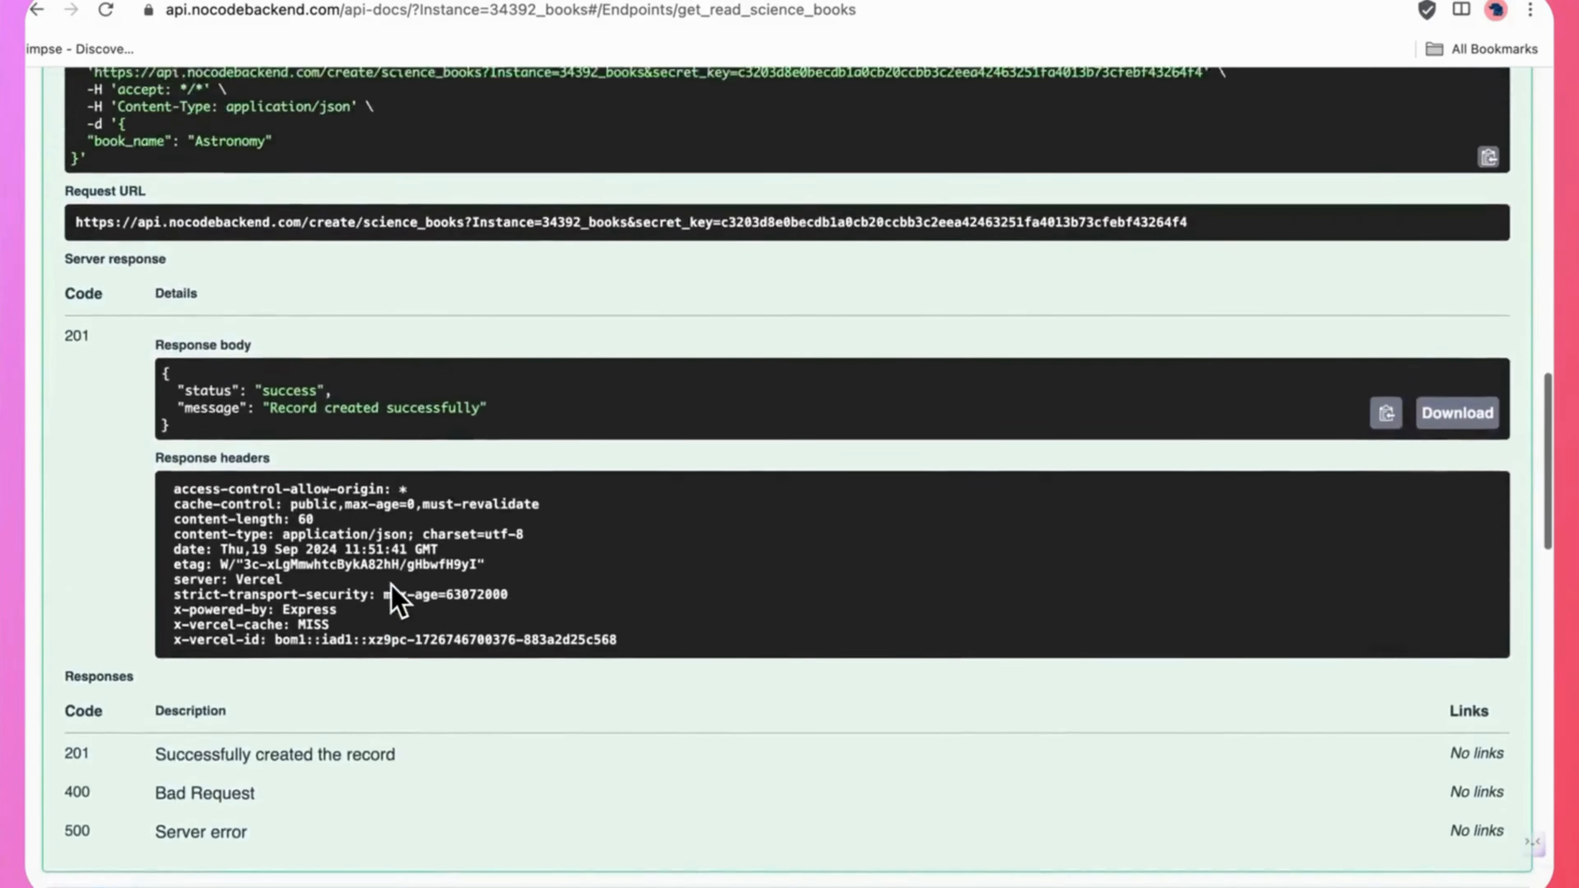
scroll(393, 594, "up", 18)
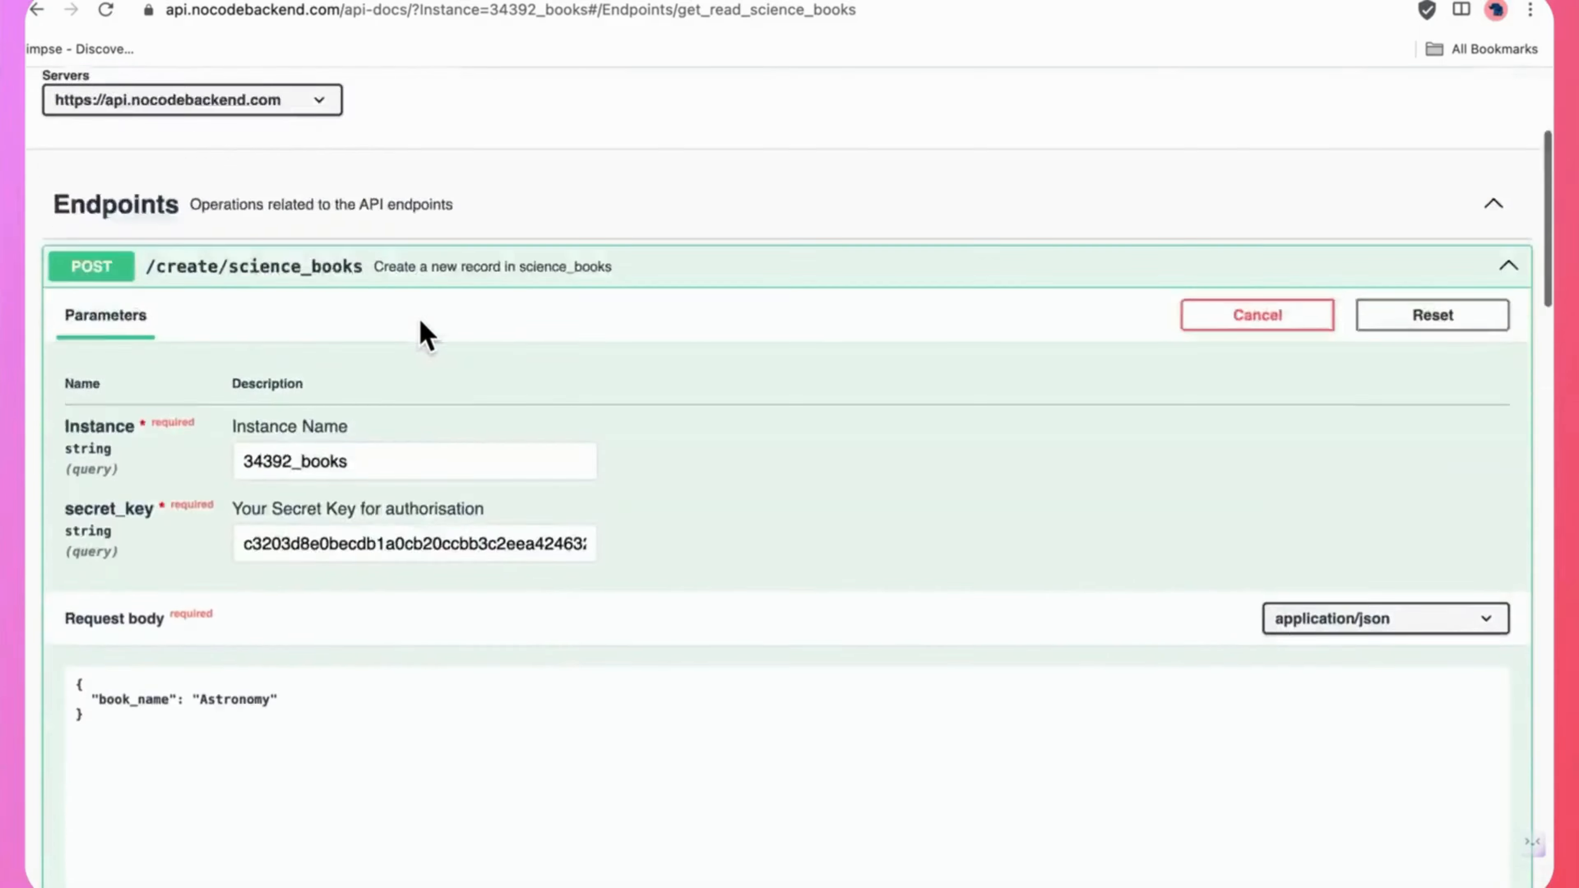
scroll(427, 336, "up", 4)
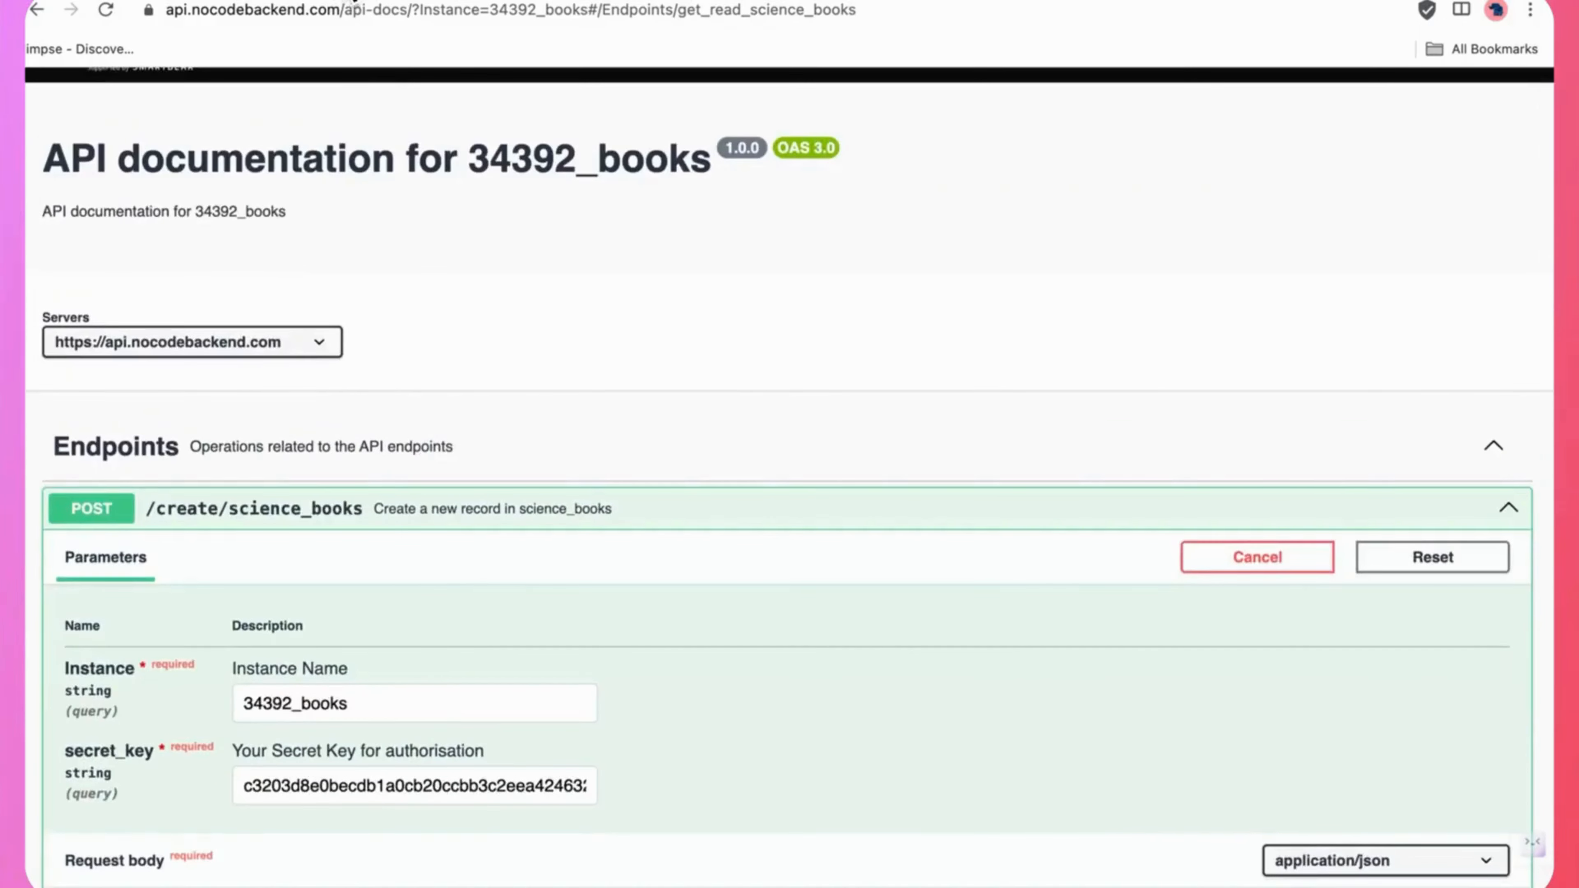
left_click(356, 1)
left_click(132, 223)
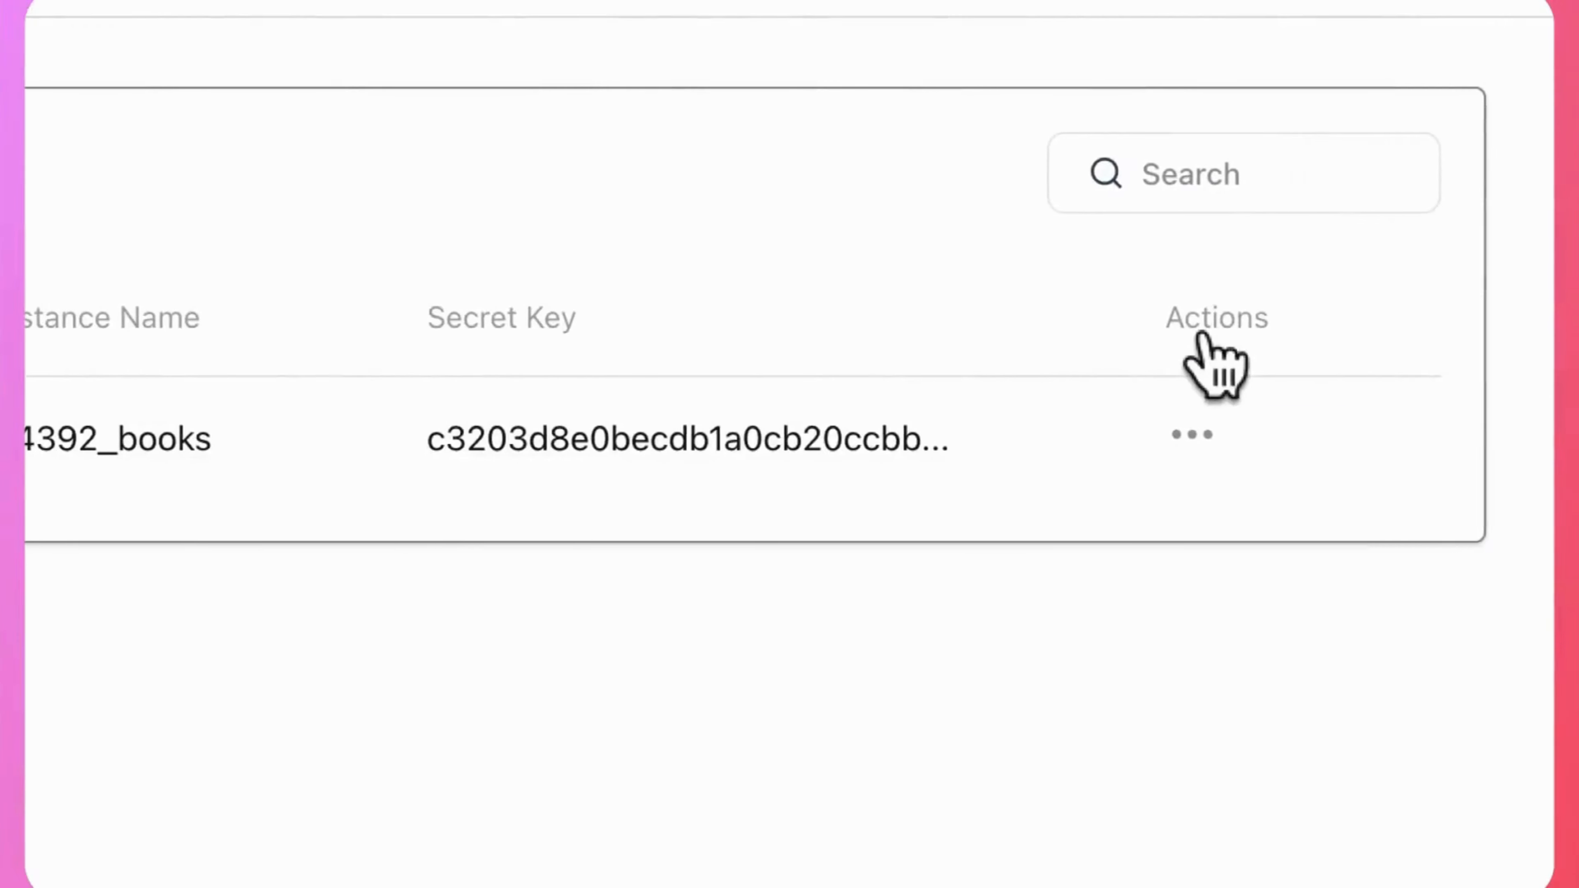
left_click(1188, 436)
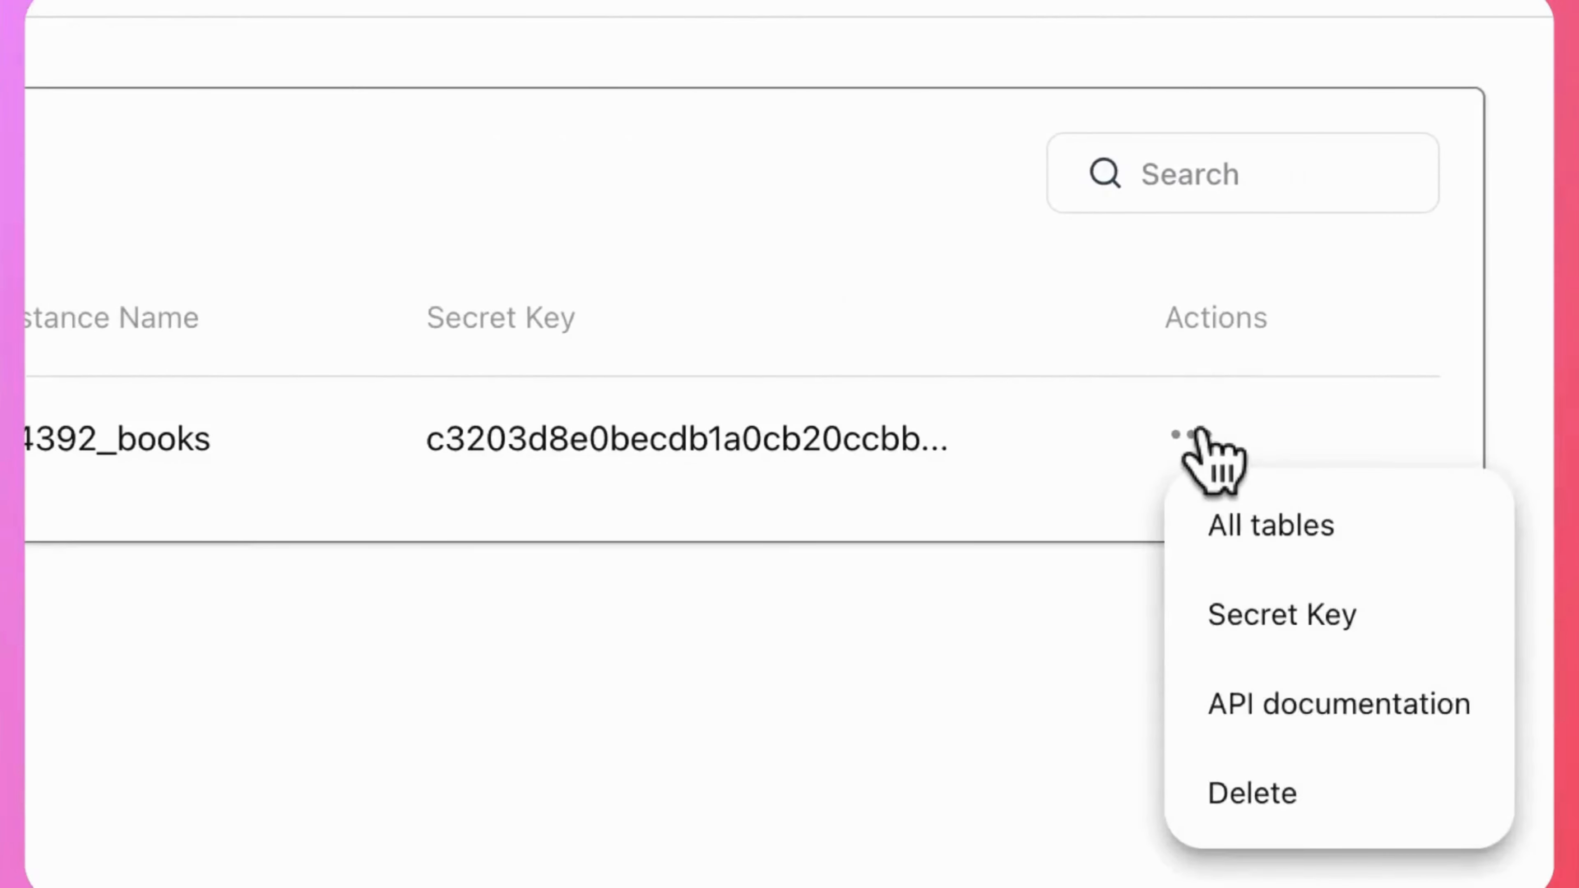
left_click(1259, 526)
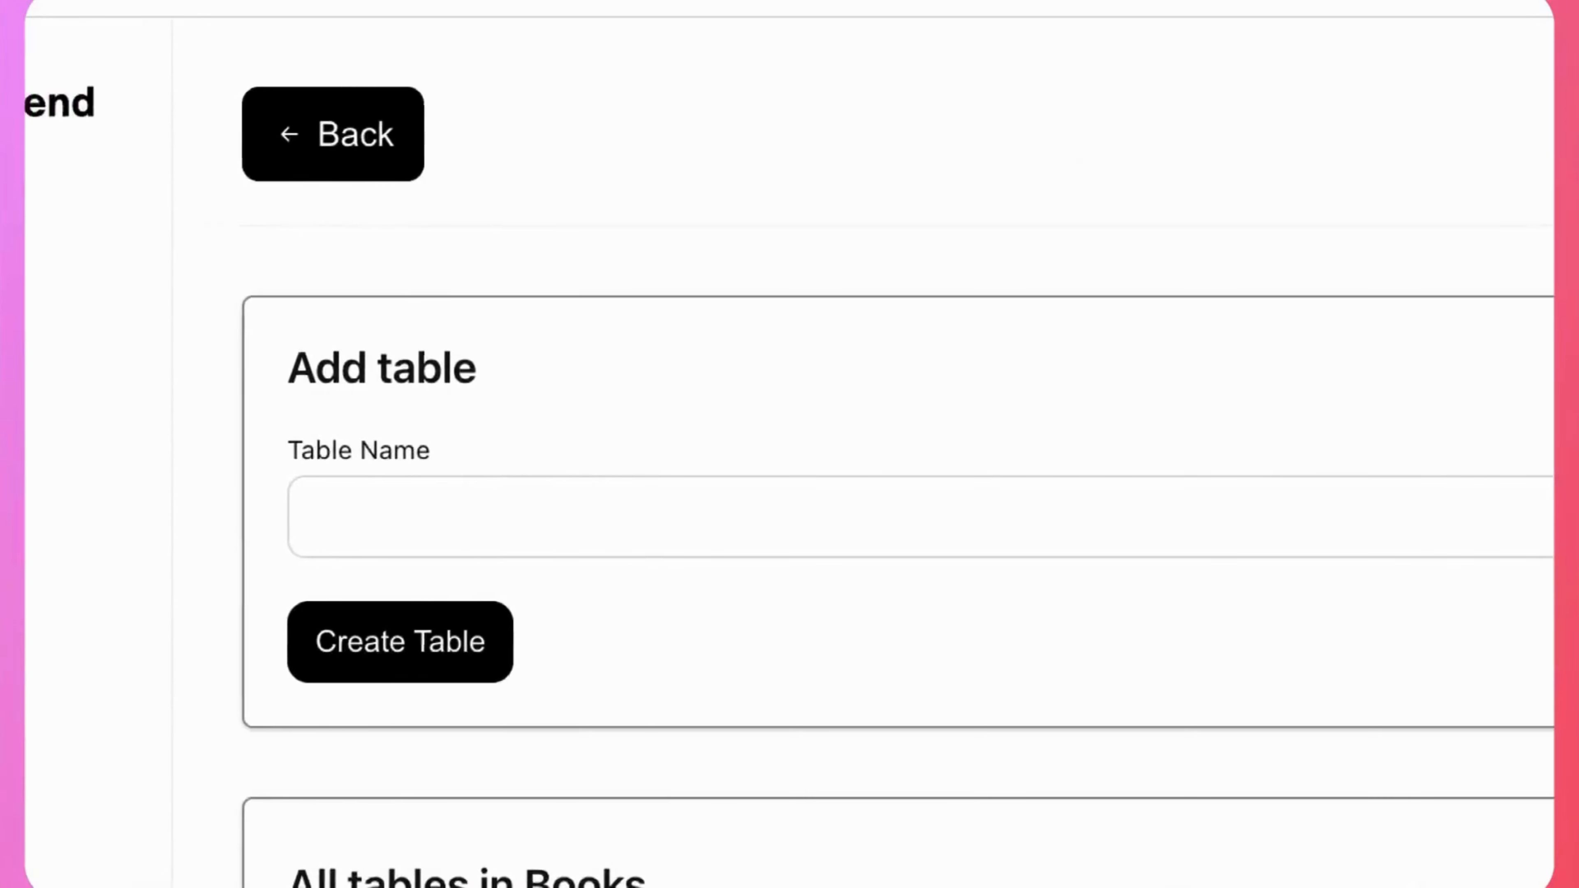
Create a new table named "History books" in the Books database.
left_click(562, 502)
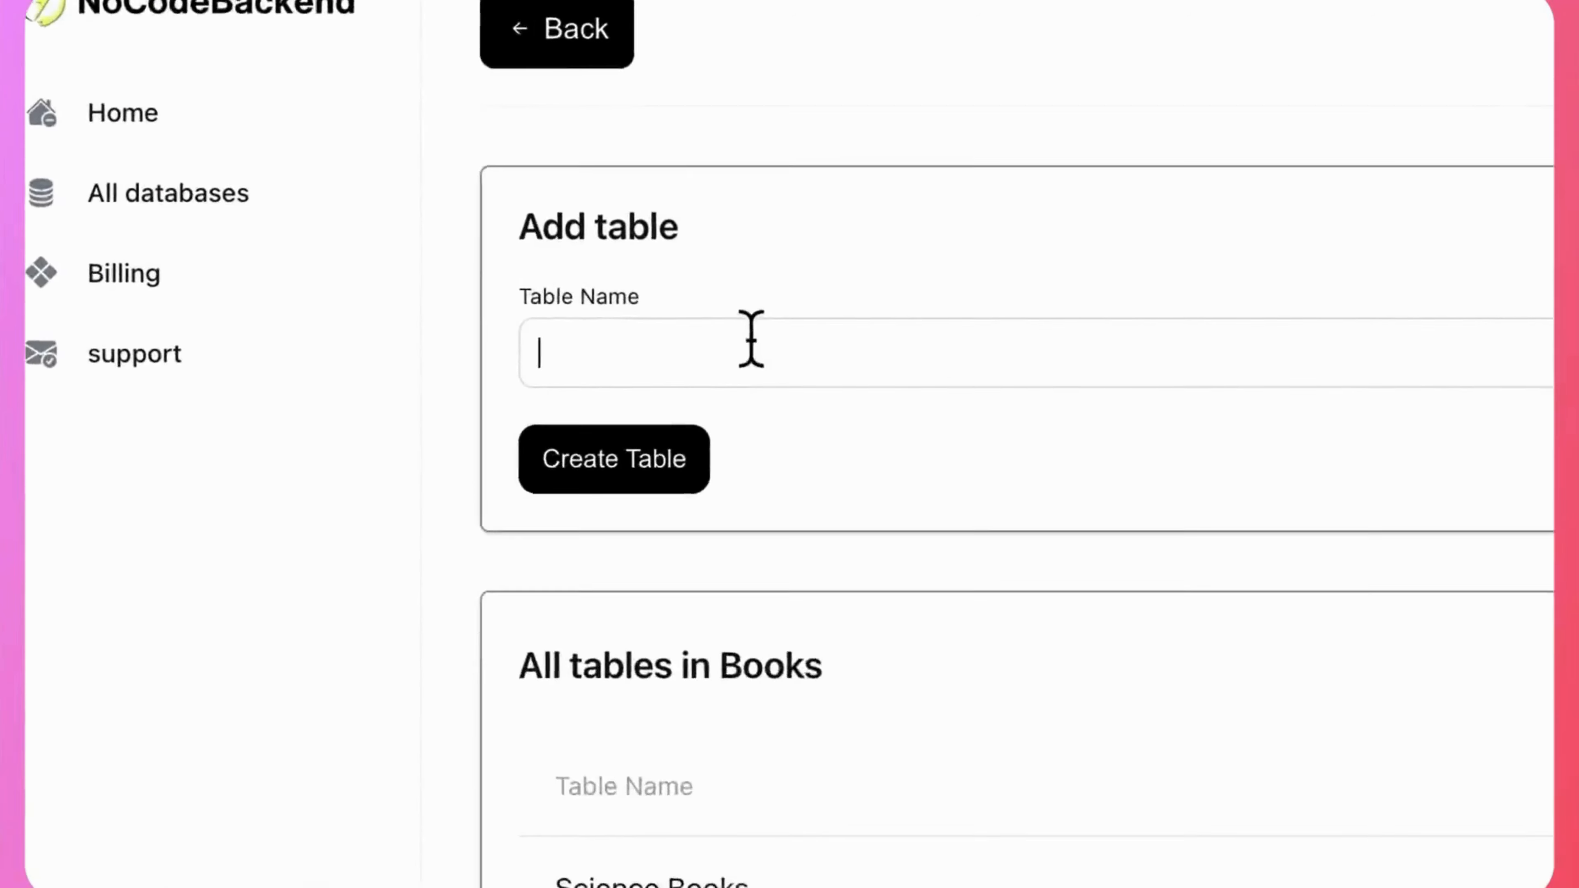
type("History books")
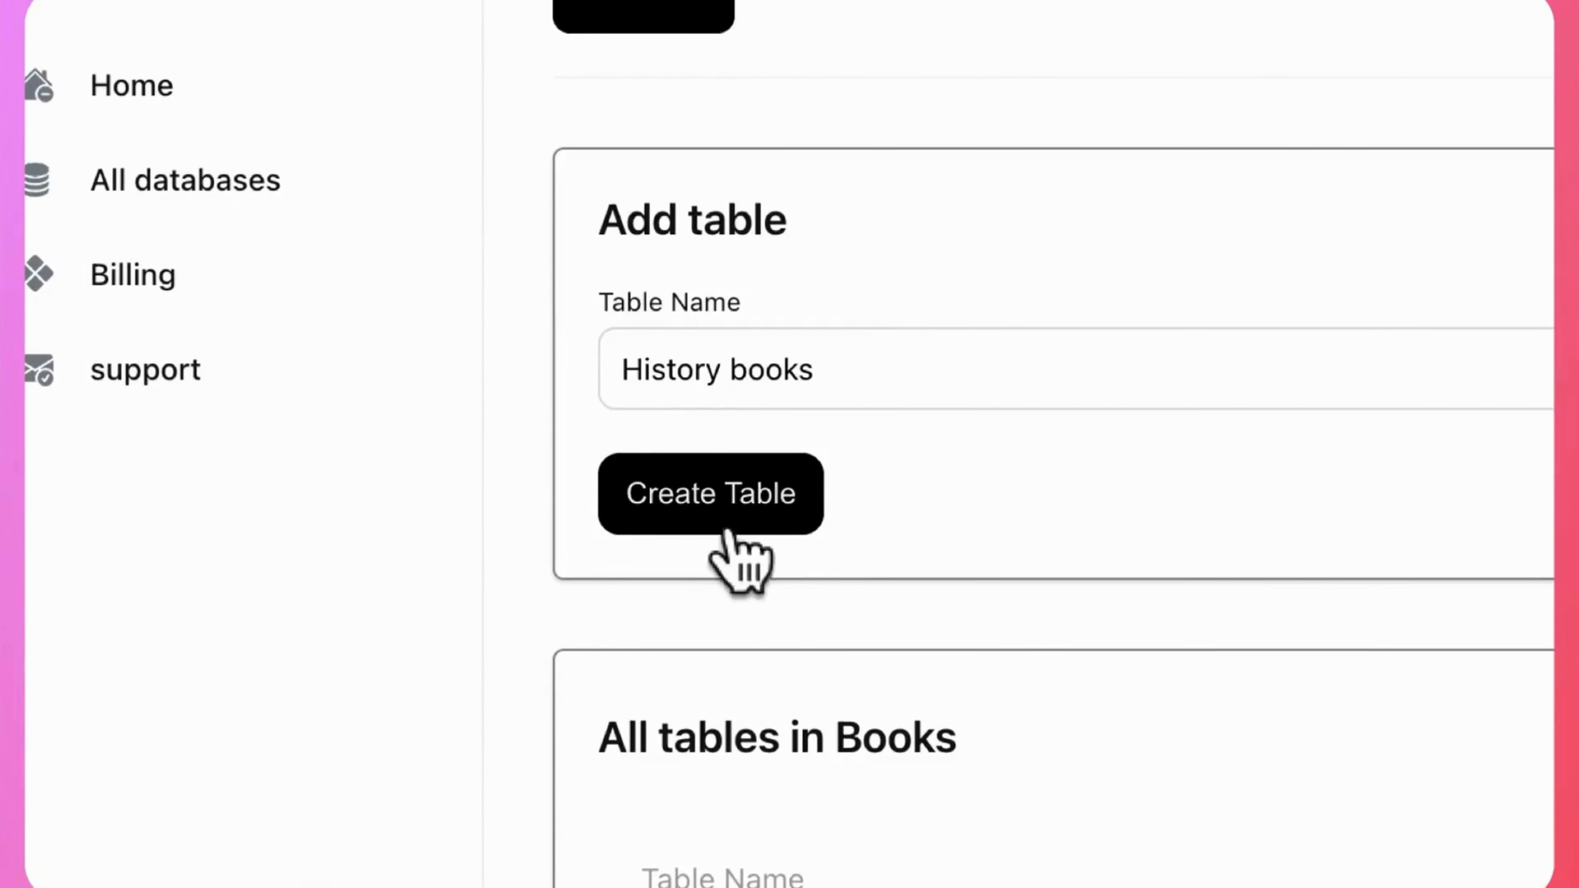
left_click(728, 531)
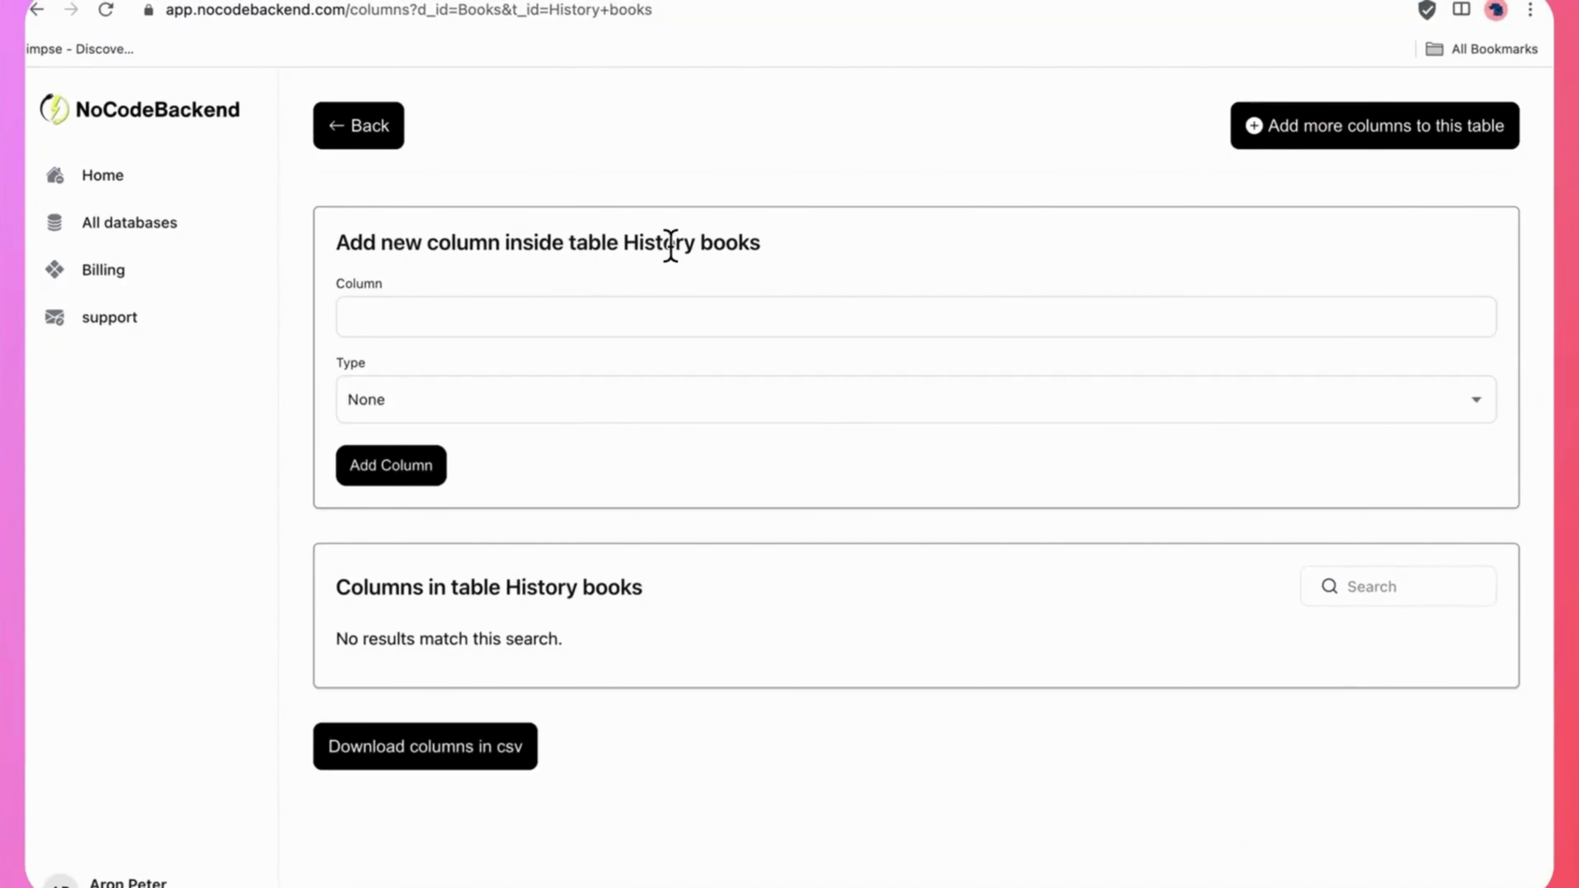
Add a unique column named "book name" of type Text to the History books table.
left_click(564, 322)
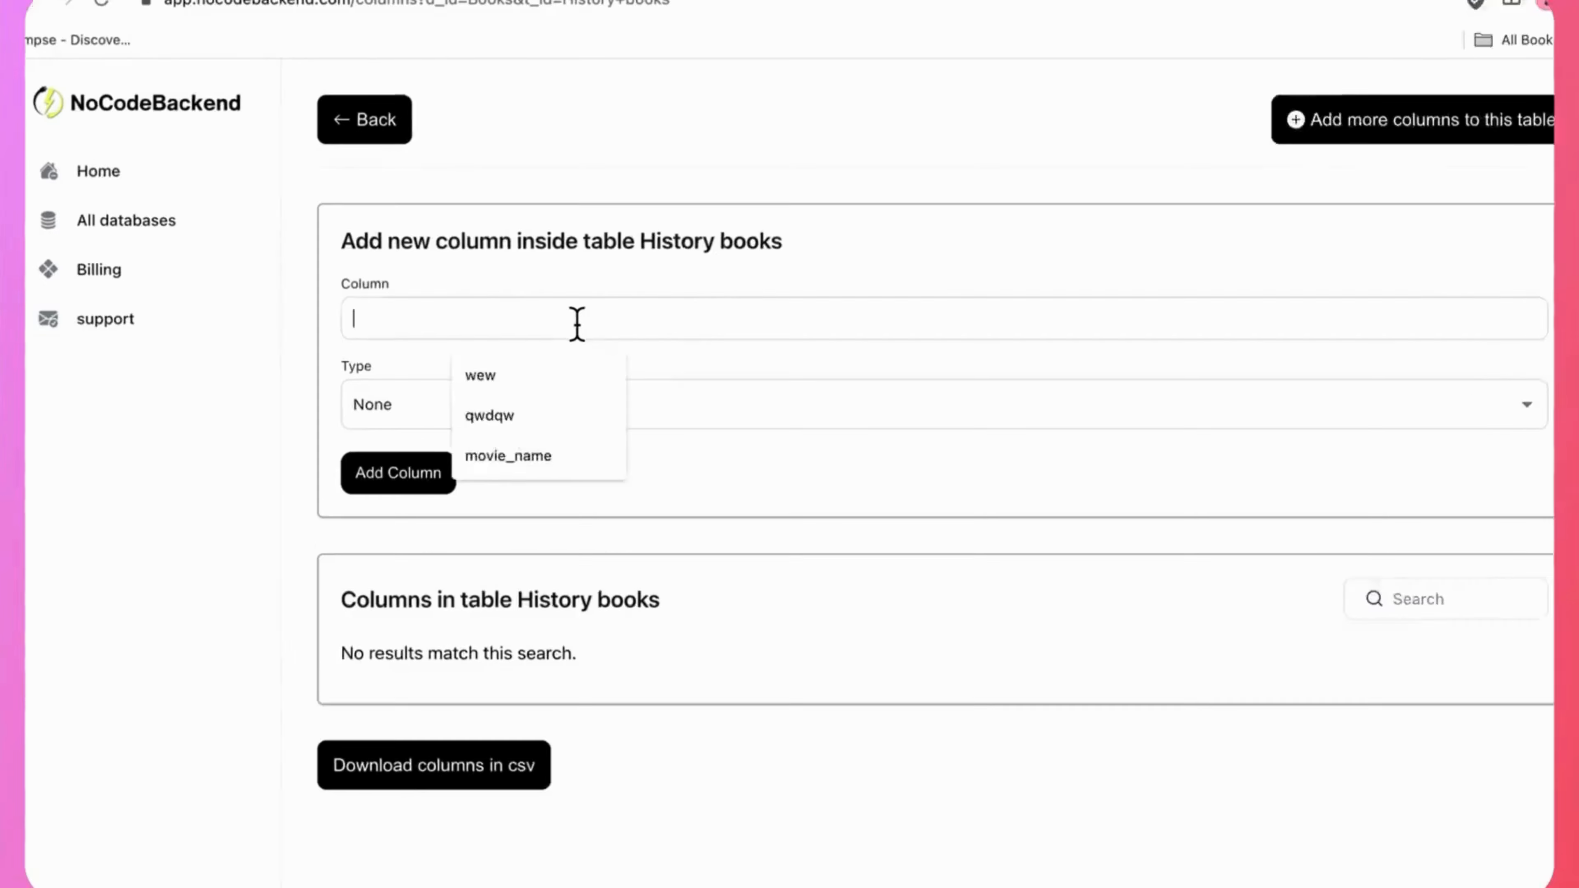
type("book name")
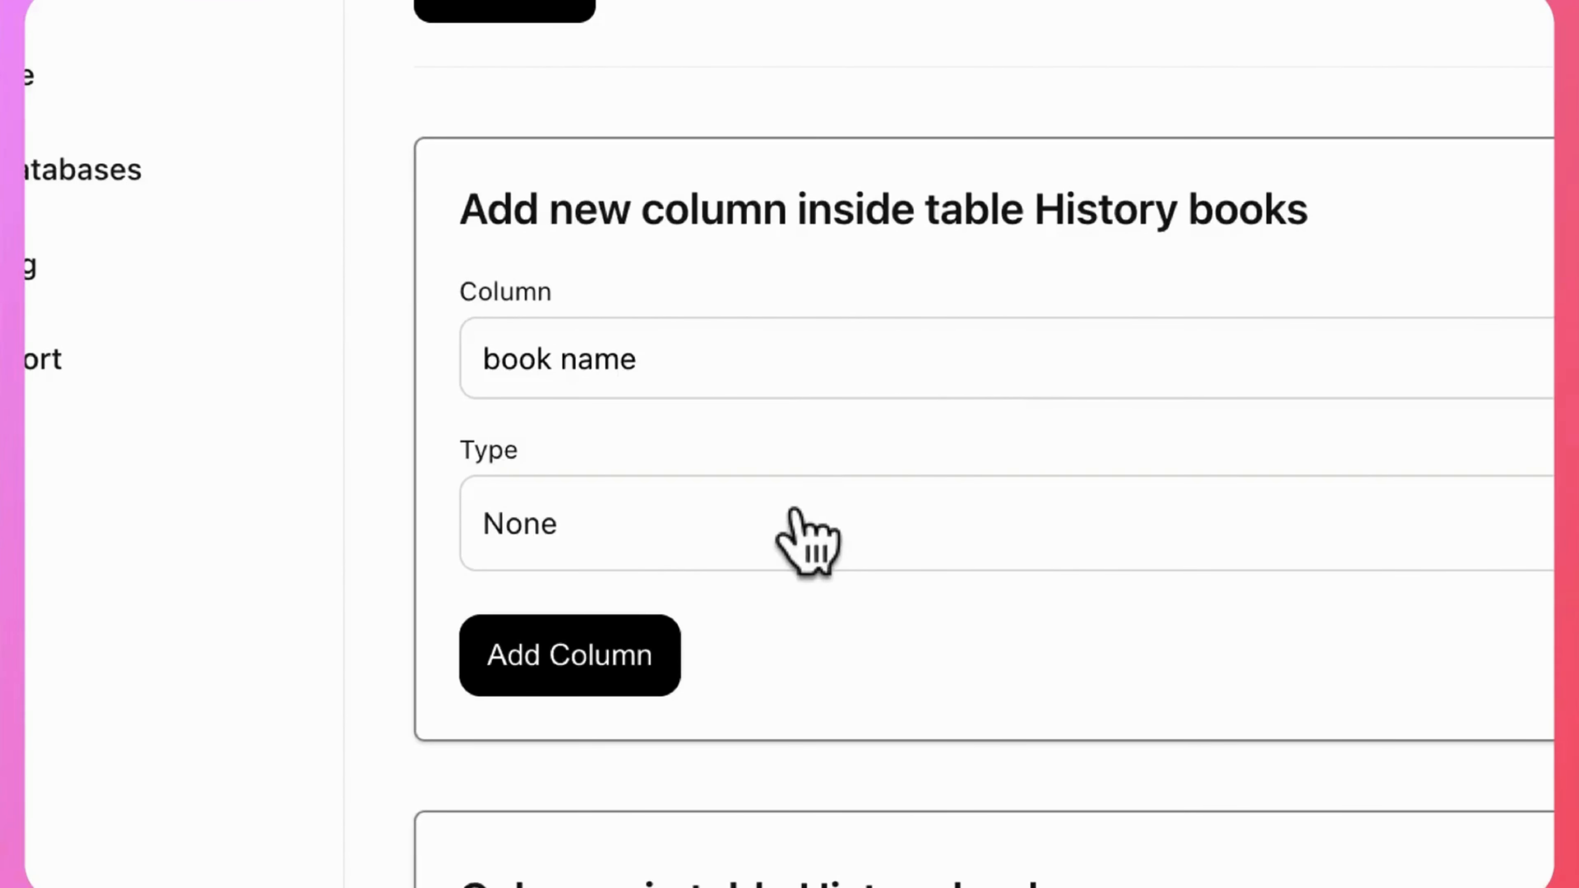
left_click(794, 511)
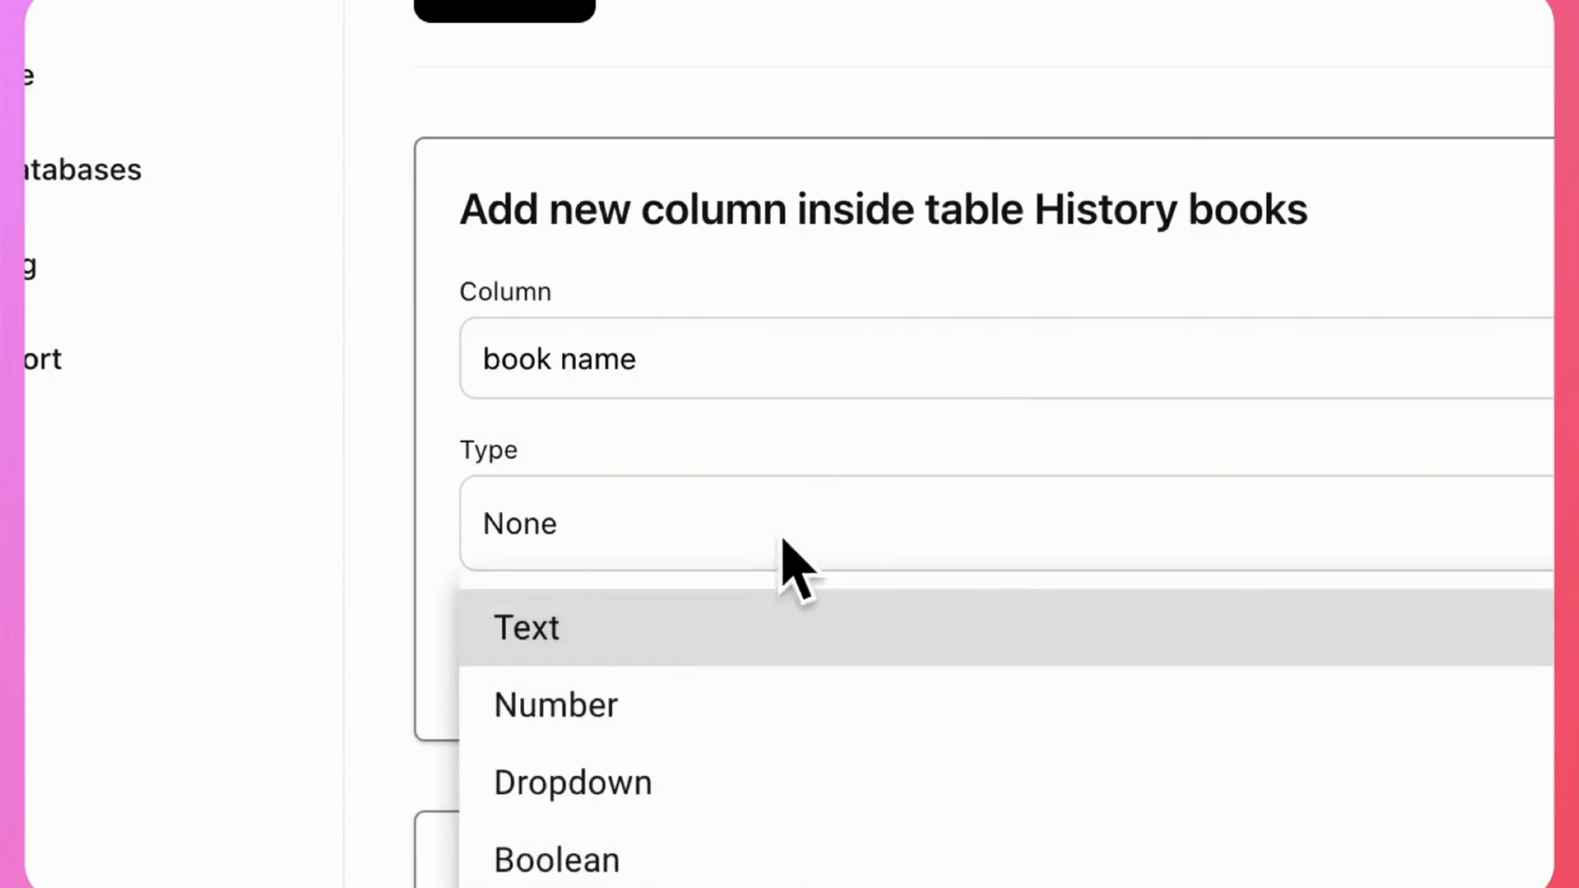
left_click(665, 625)
scroll(597, 622, "down", 3)
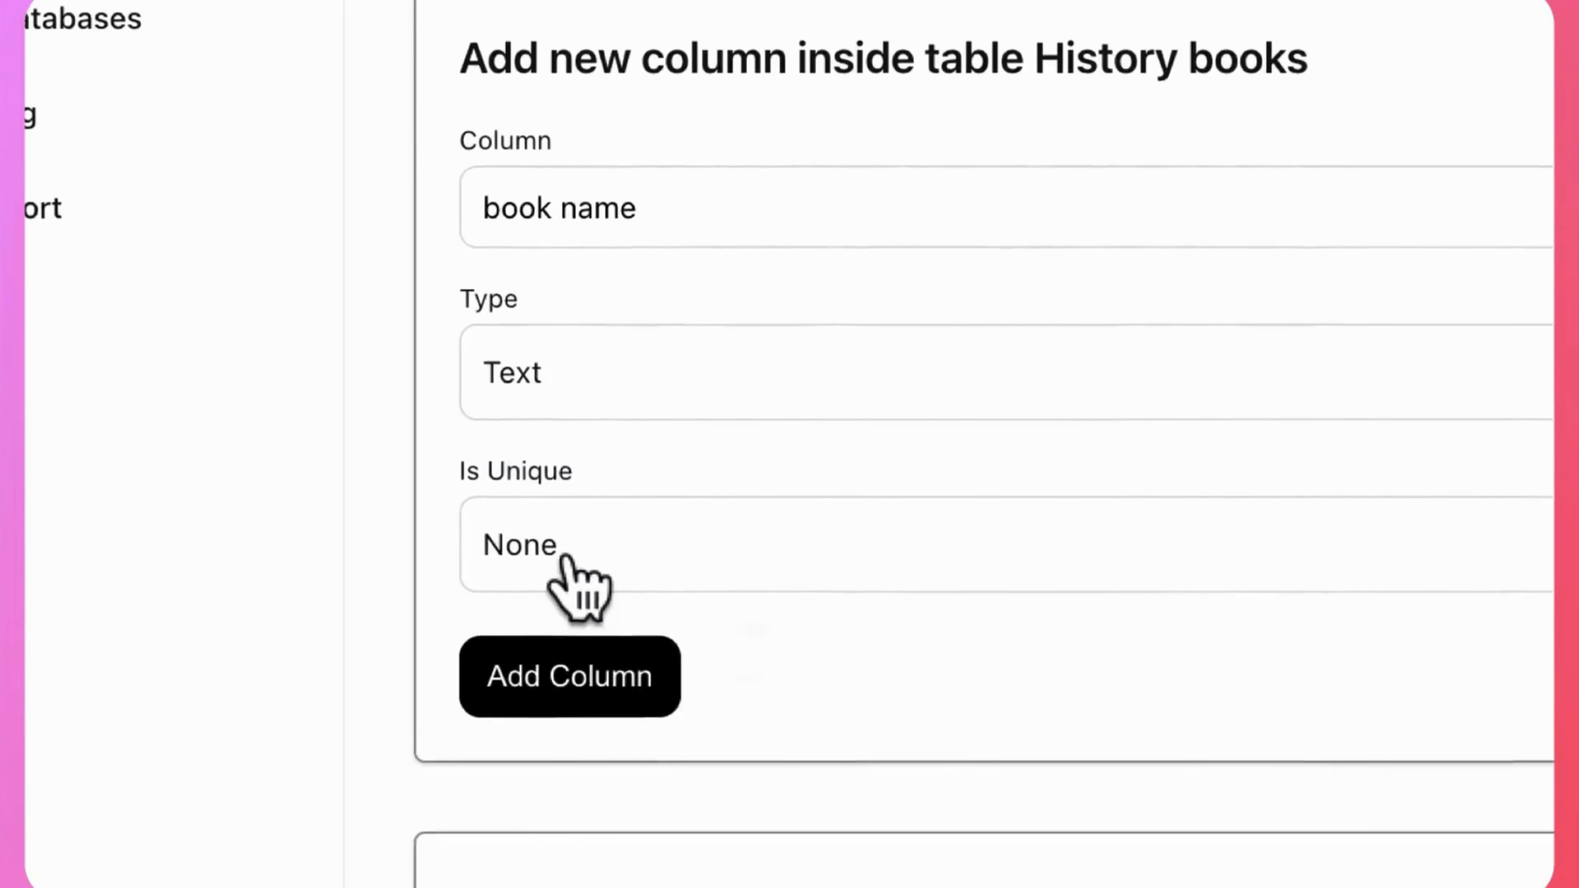
left_click(563, 557)
left_click(551, 635)
left_click(567, 665)
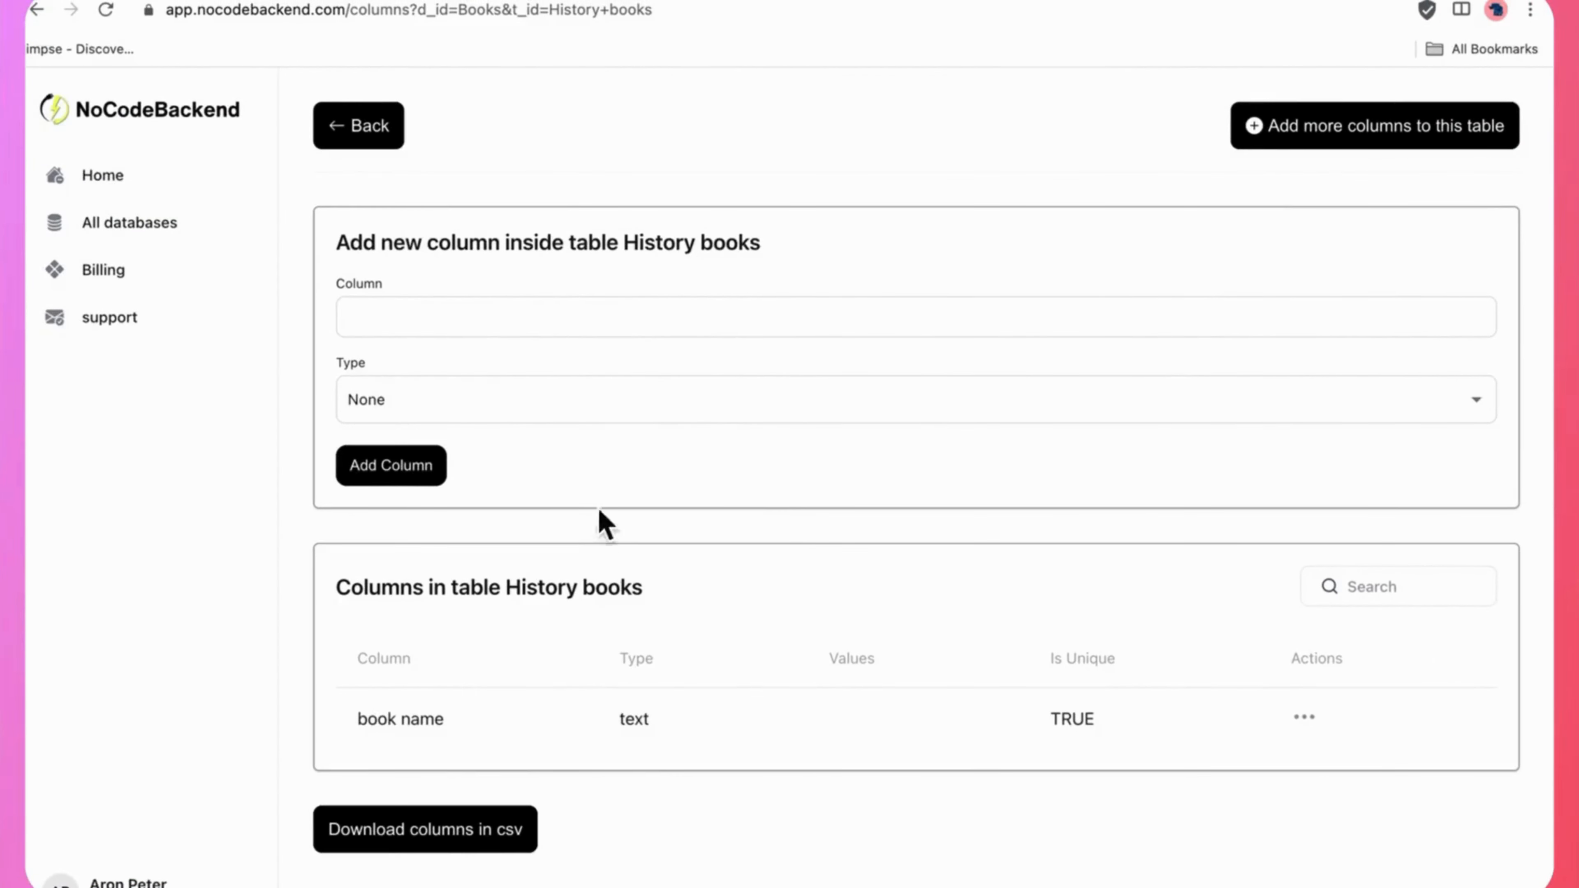
Add a column named "price" of type Number with Is Unique set to No to the History books table.
left_click(444, 314)
type("price")
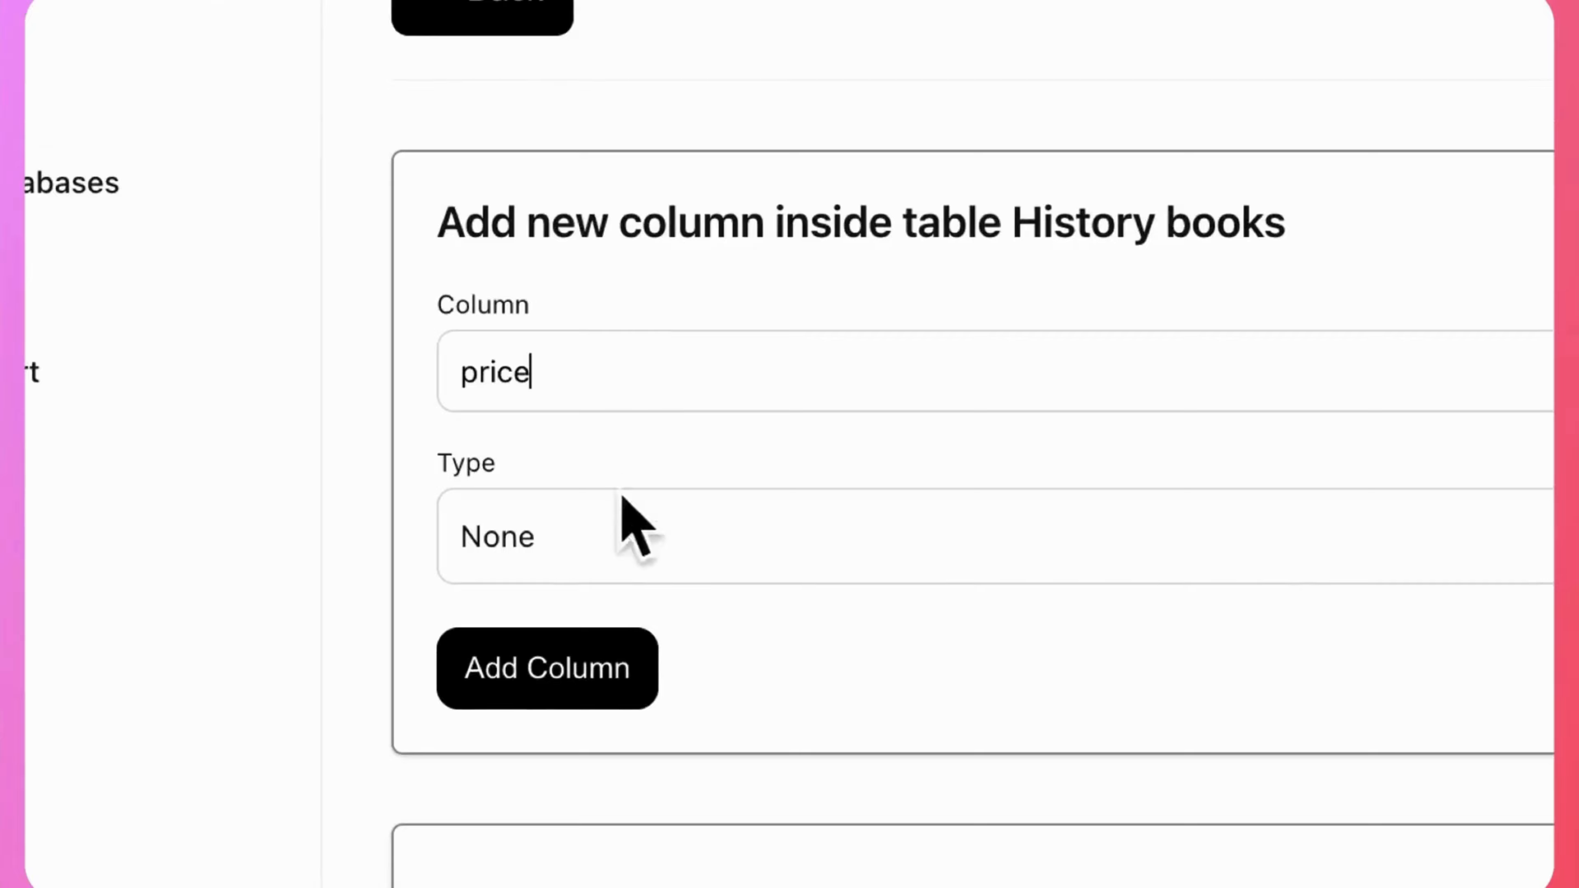
left_click(586, 533)
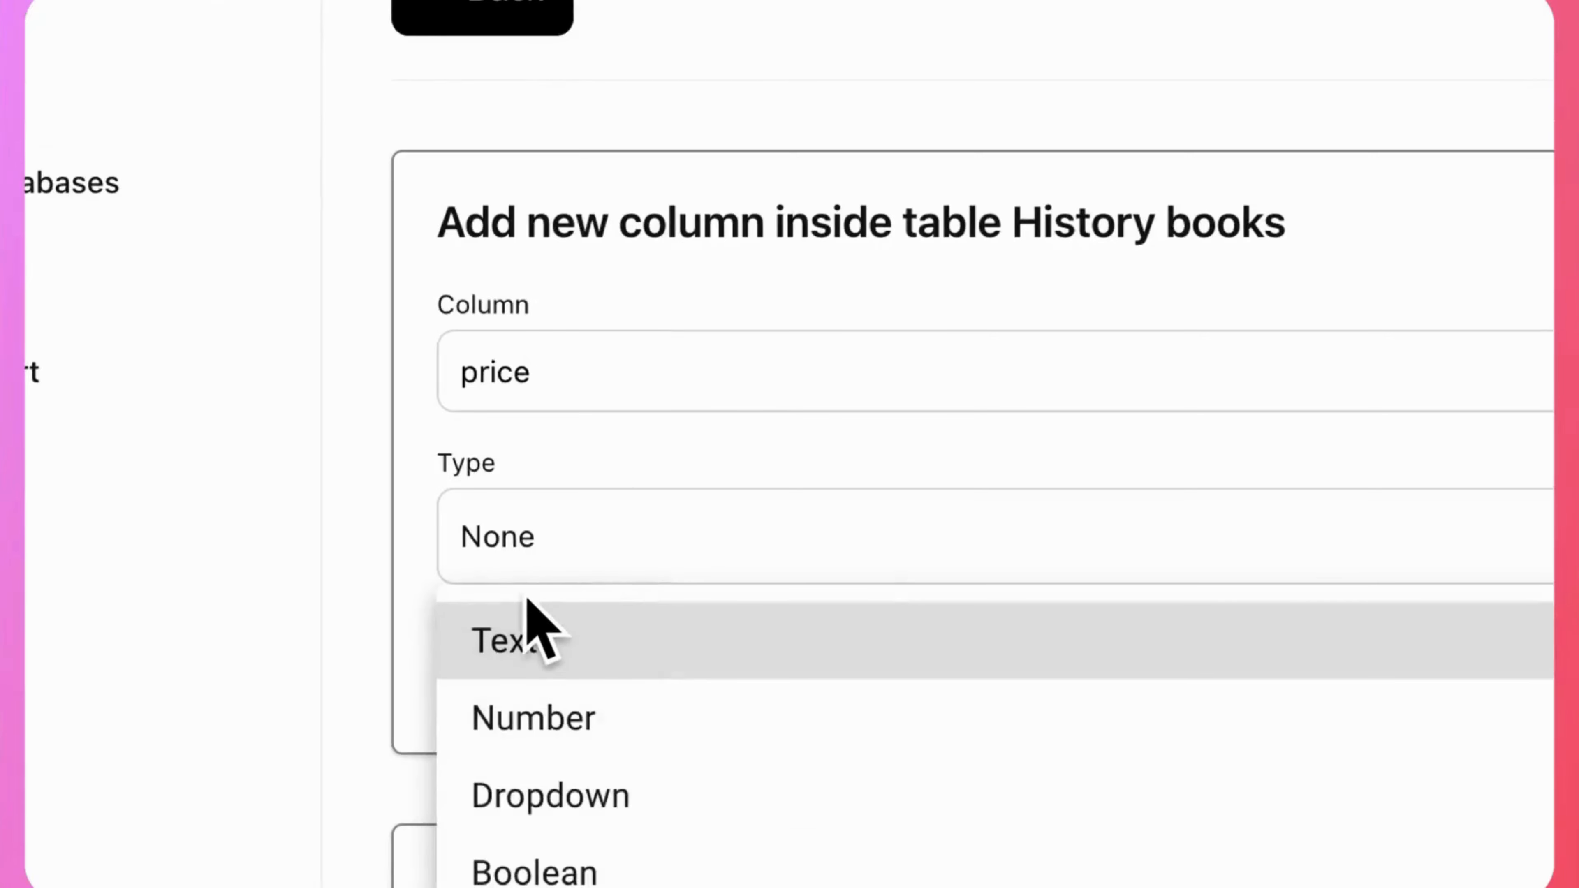
left_click(525, 709)
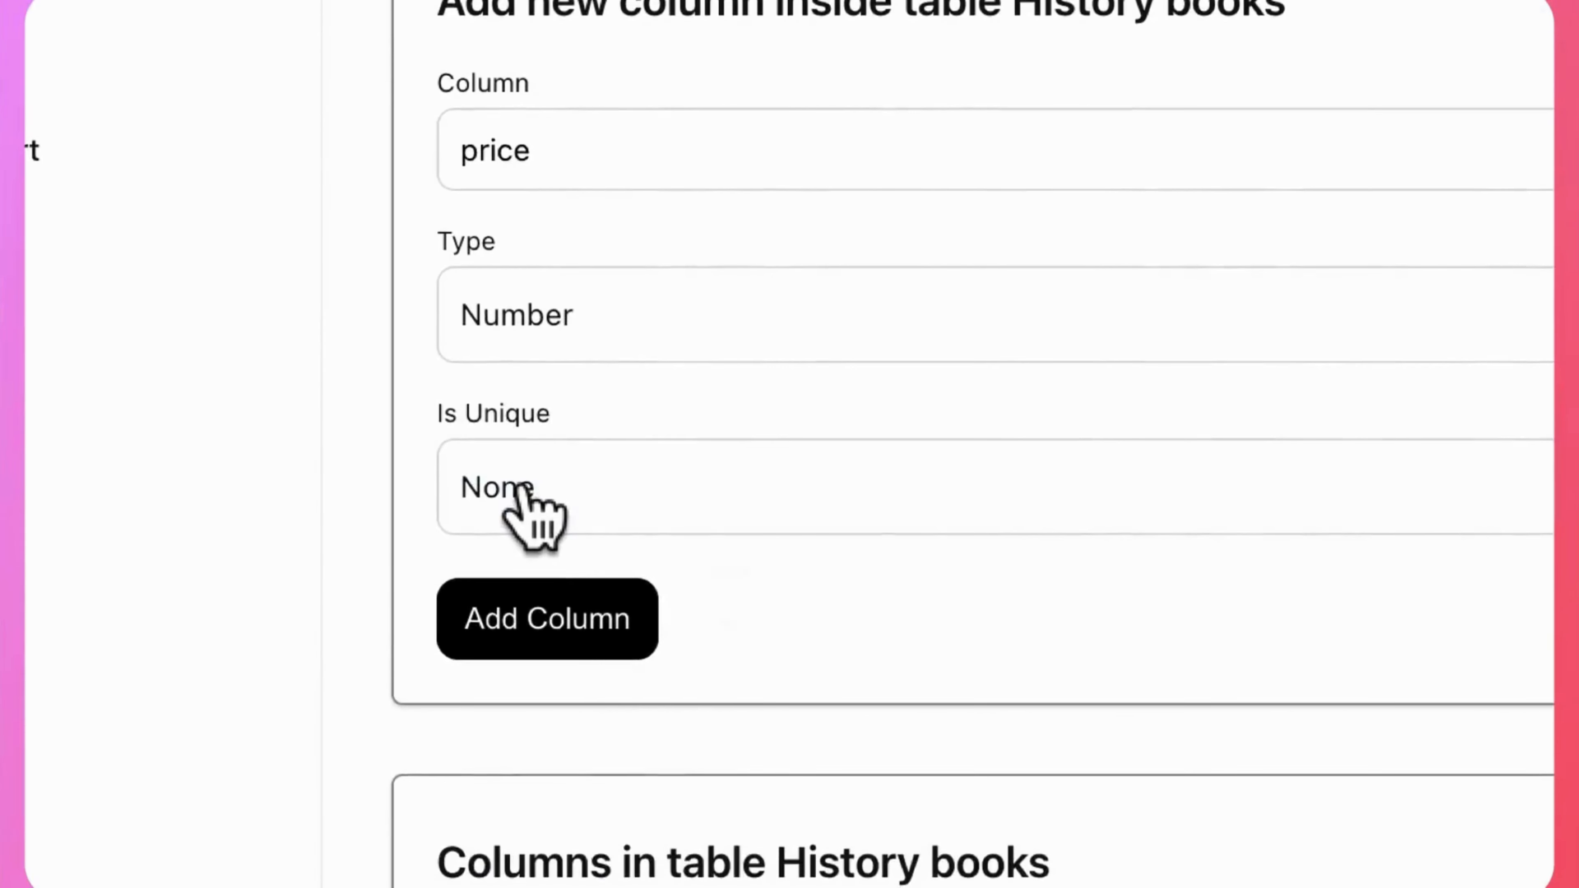
left_click(522, 492)
left_click(555, 670)
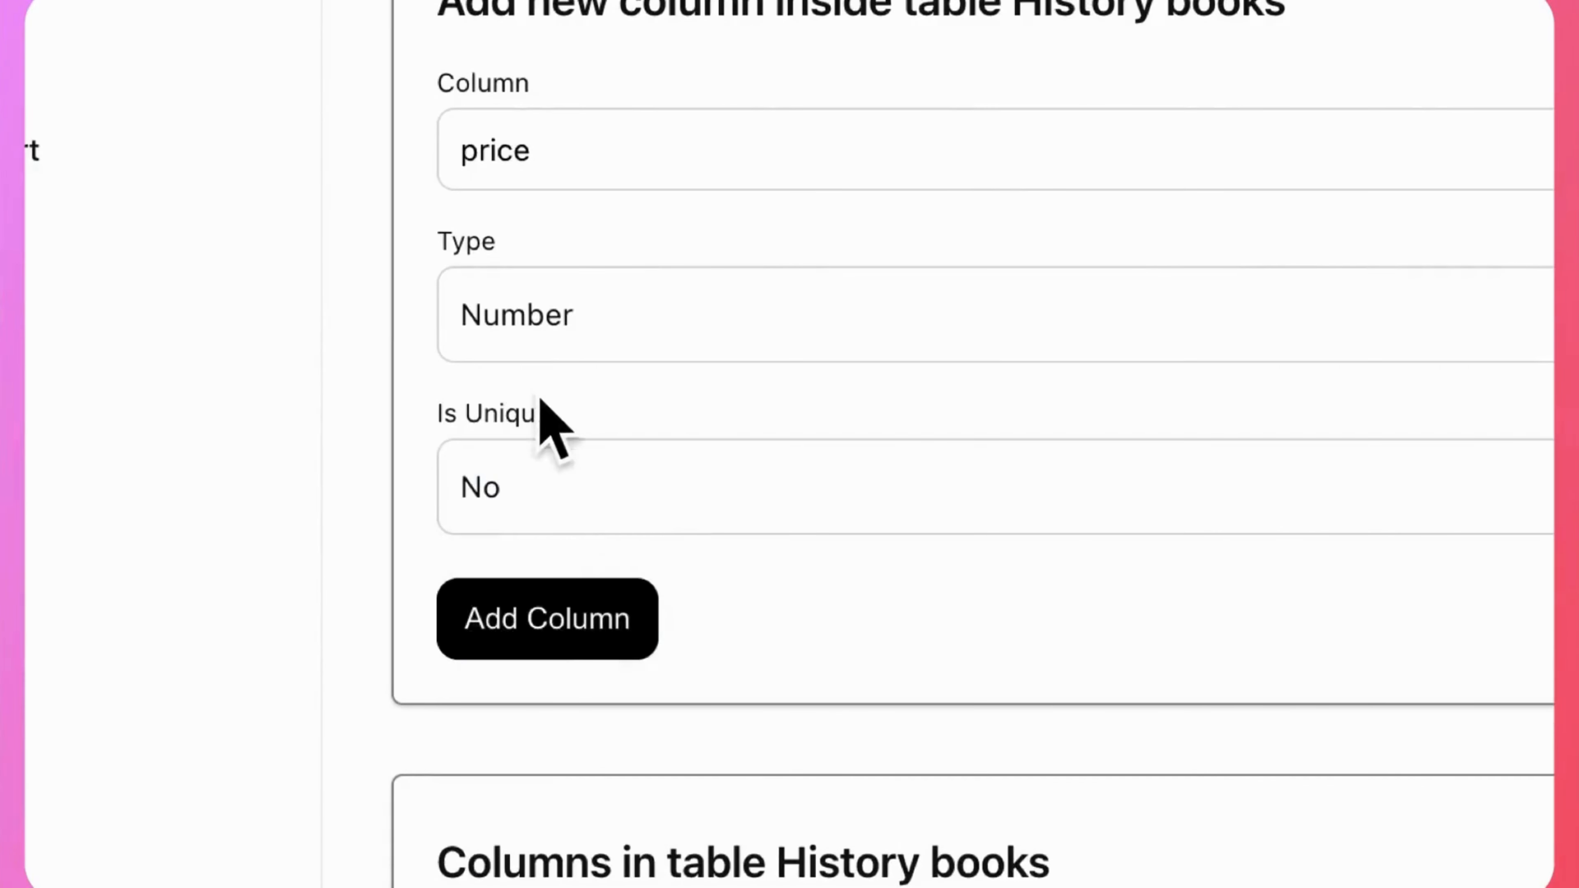
left_click(532, 635)
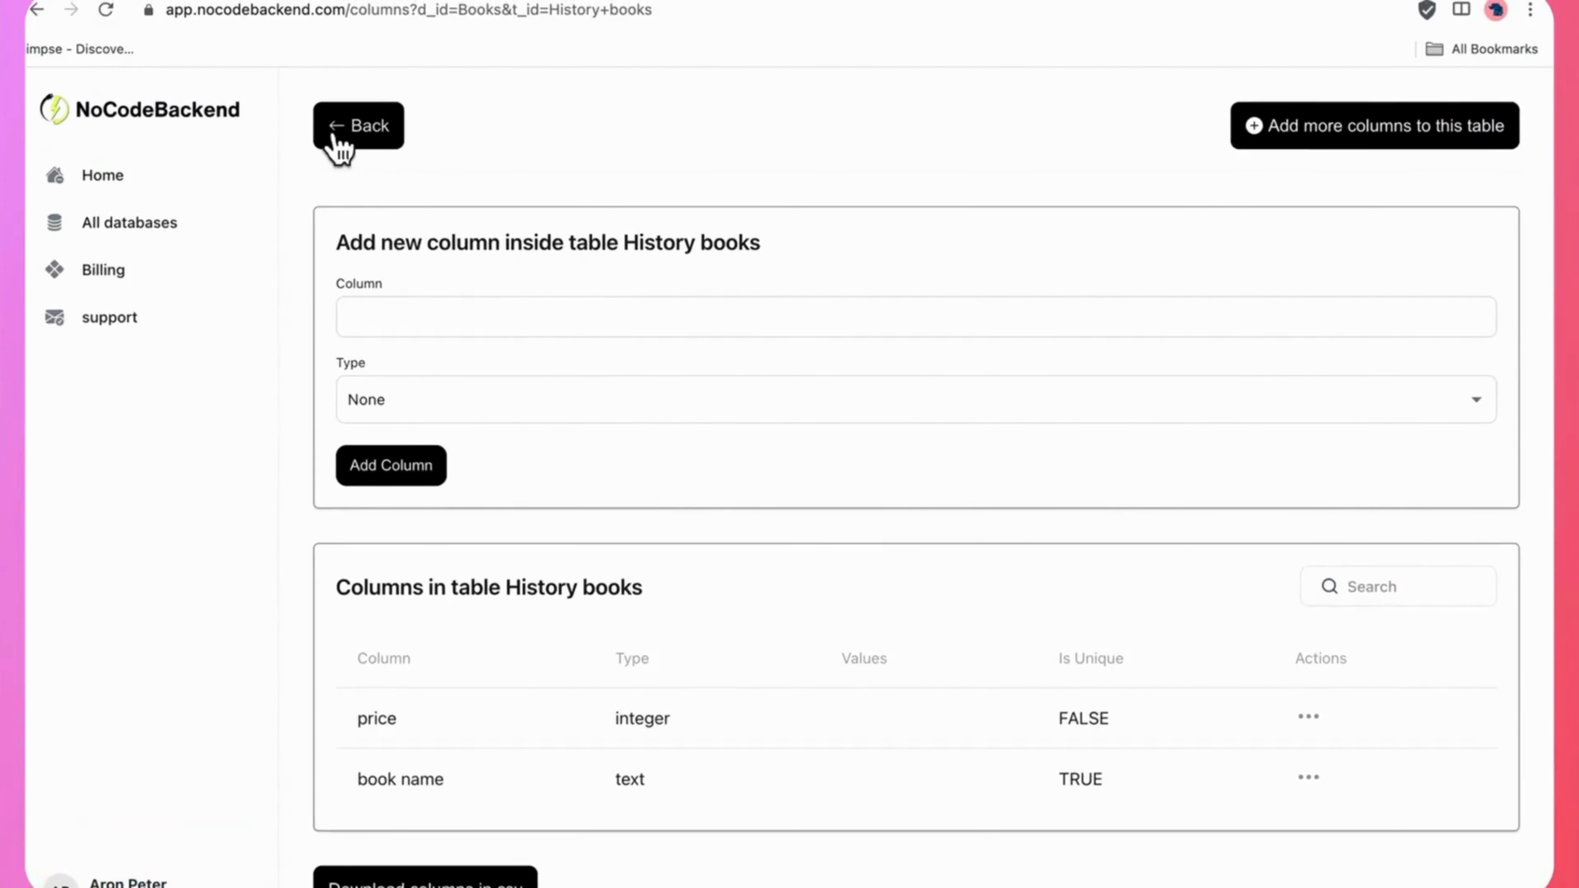
Return to the list of all databases and open the API documentation of the 34392_books instance.
left_click(166, 218)
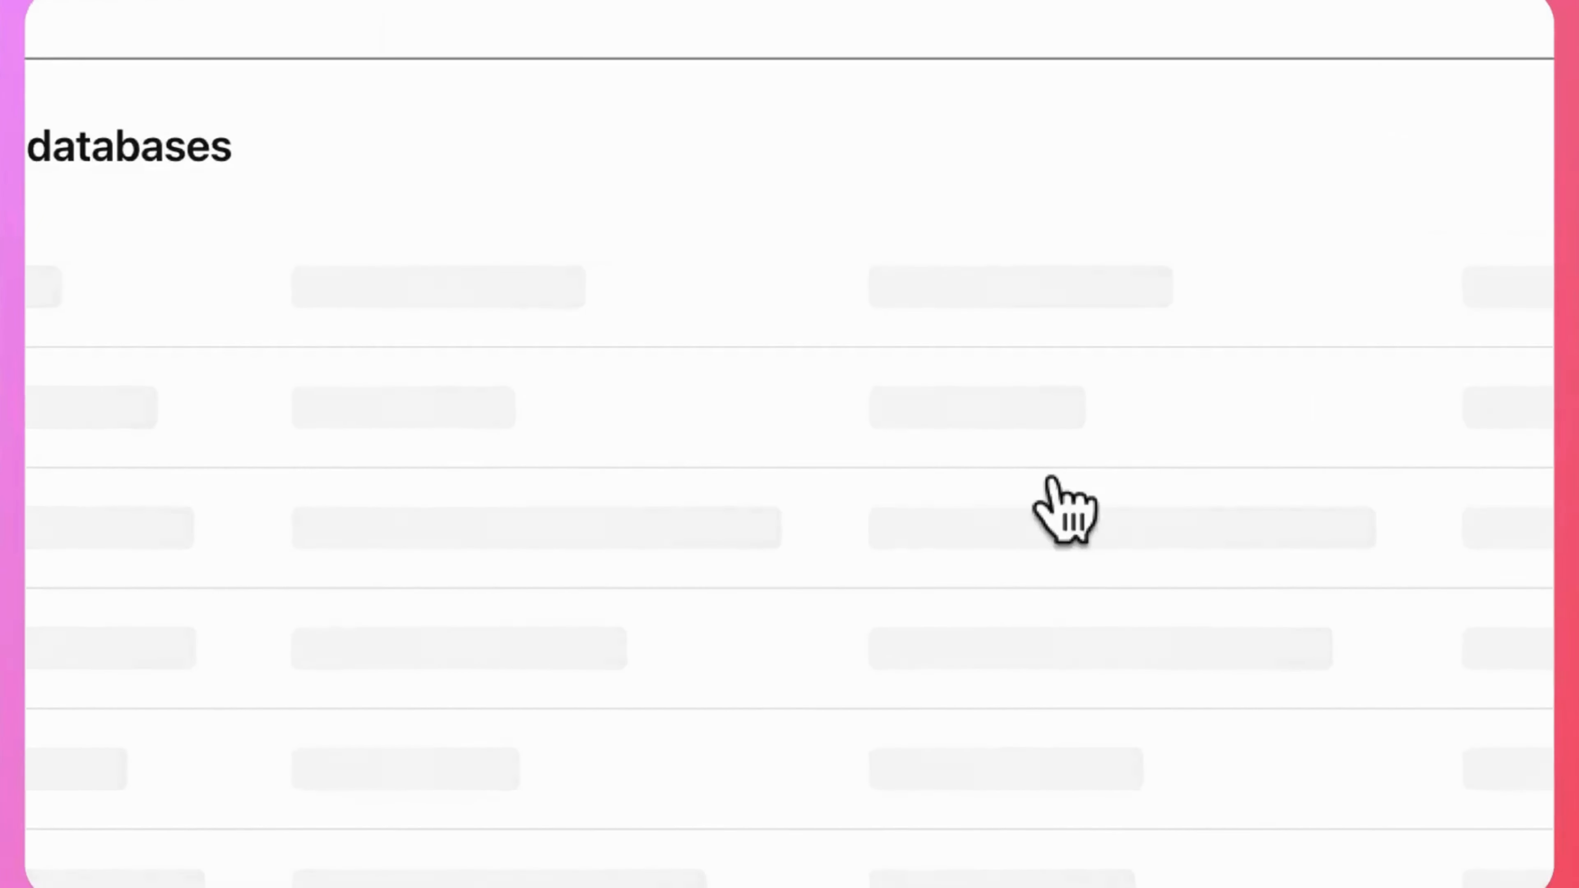
left_click(1190, 408)
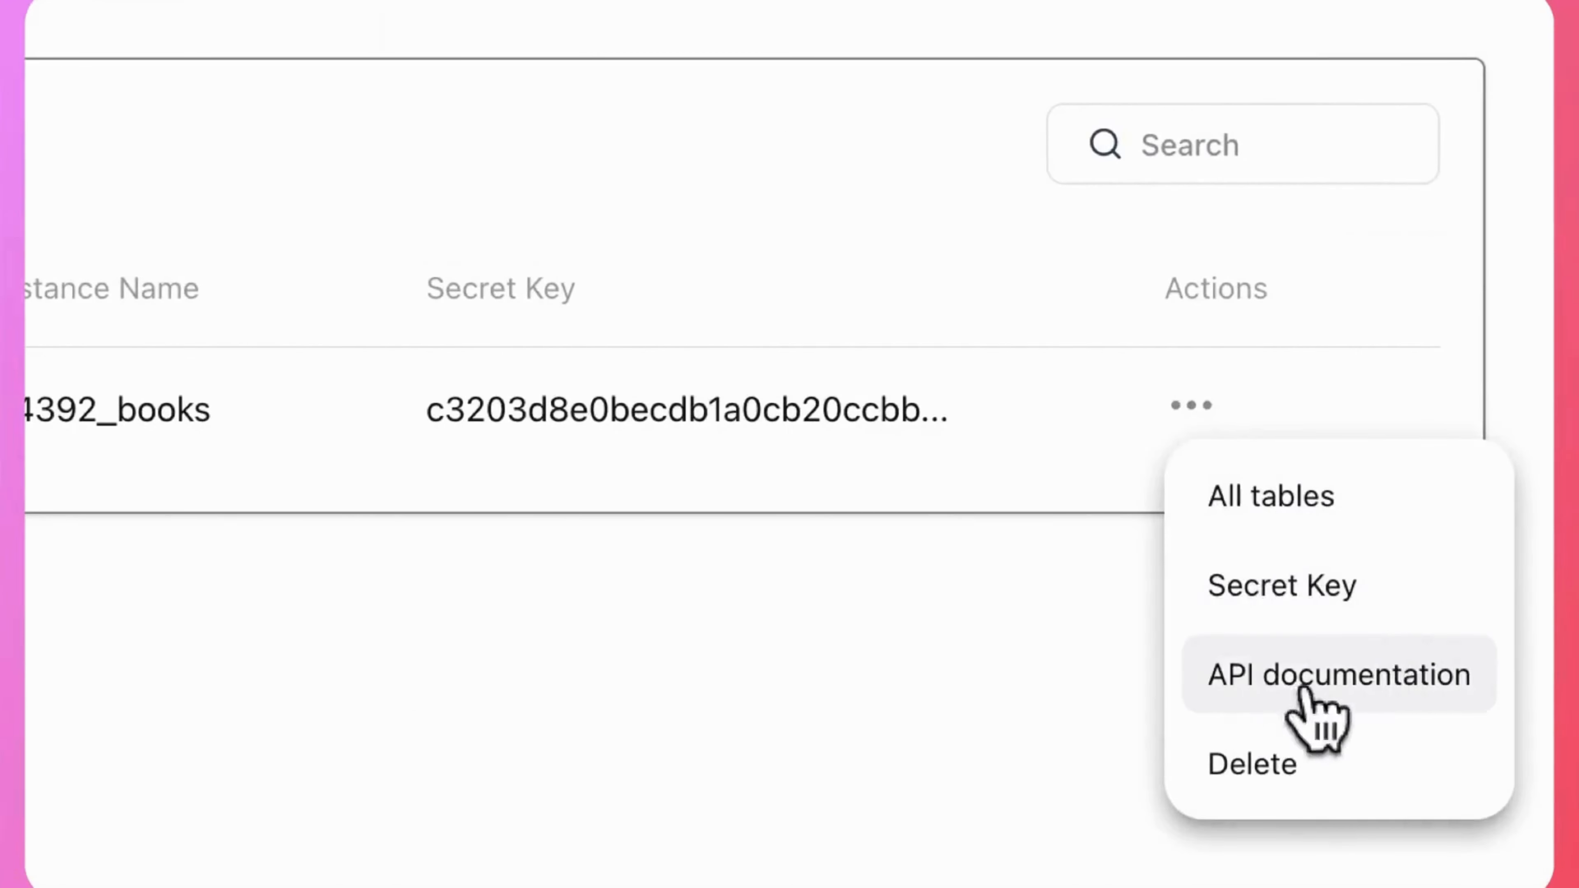
left_click(1277, 678)
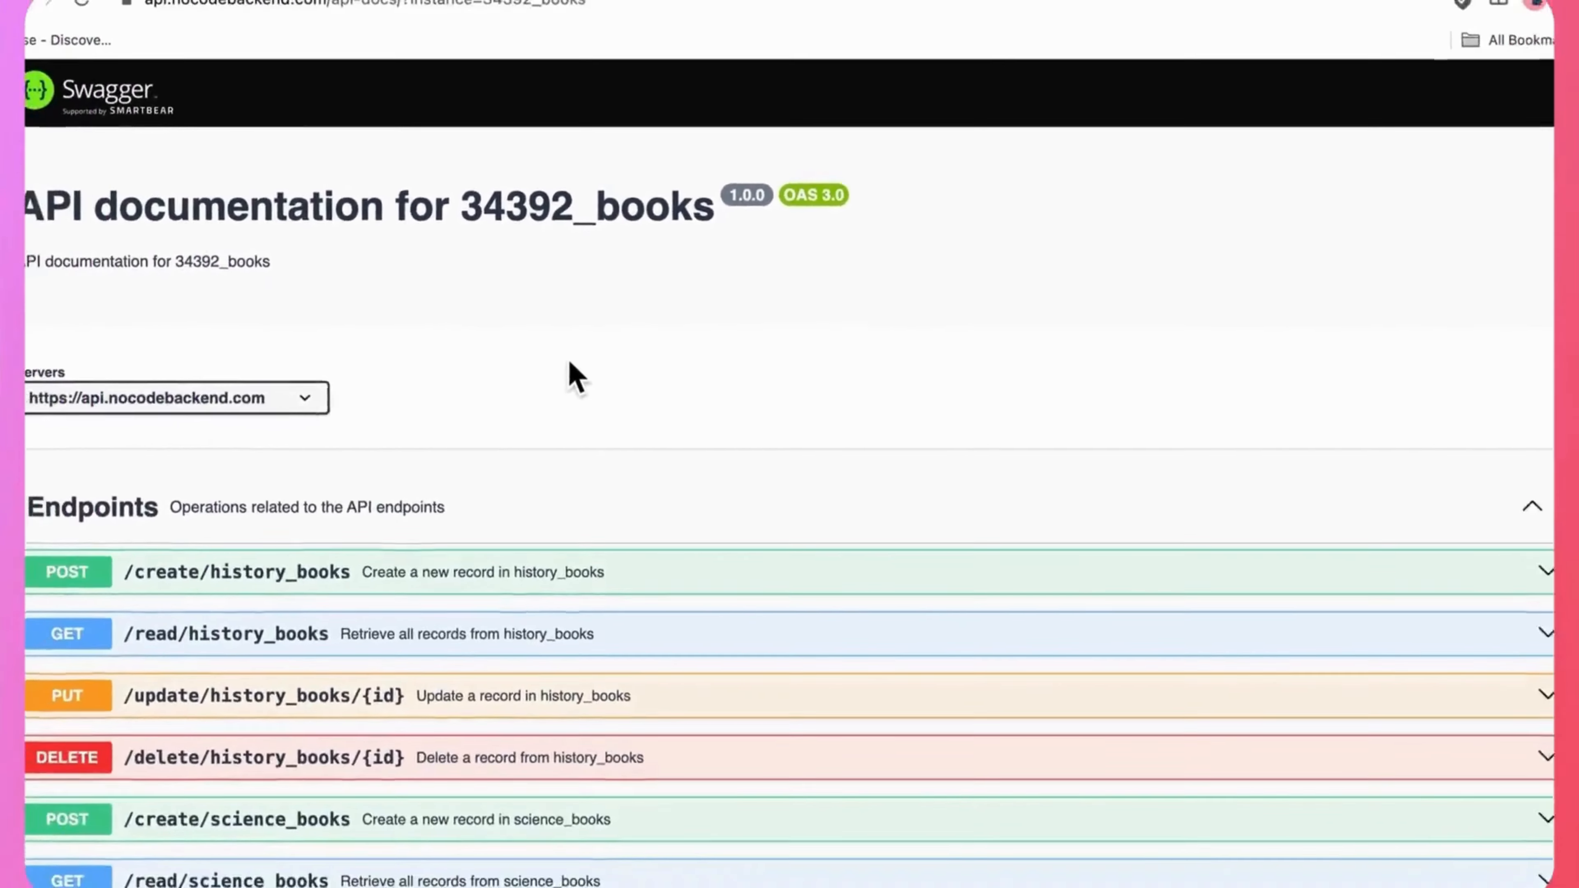
Look through the history_books and science_books endpoints, briefly expanding the one that creates a history_books record.
scroll(494, 482, "down", 1)
scroll(572, 359, "up", 1)
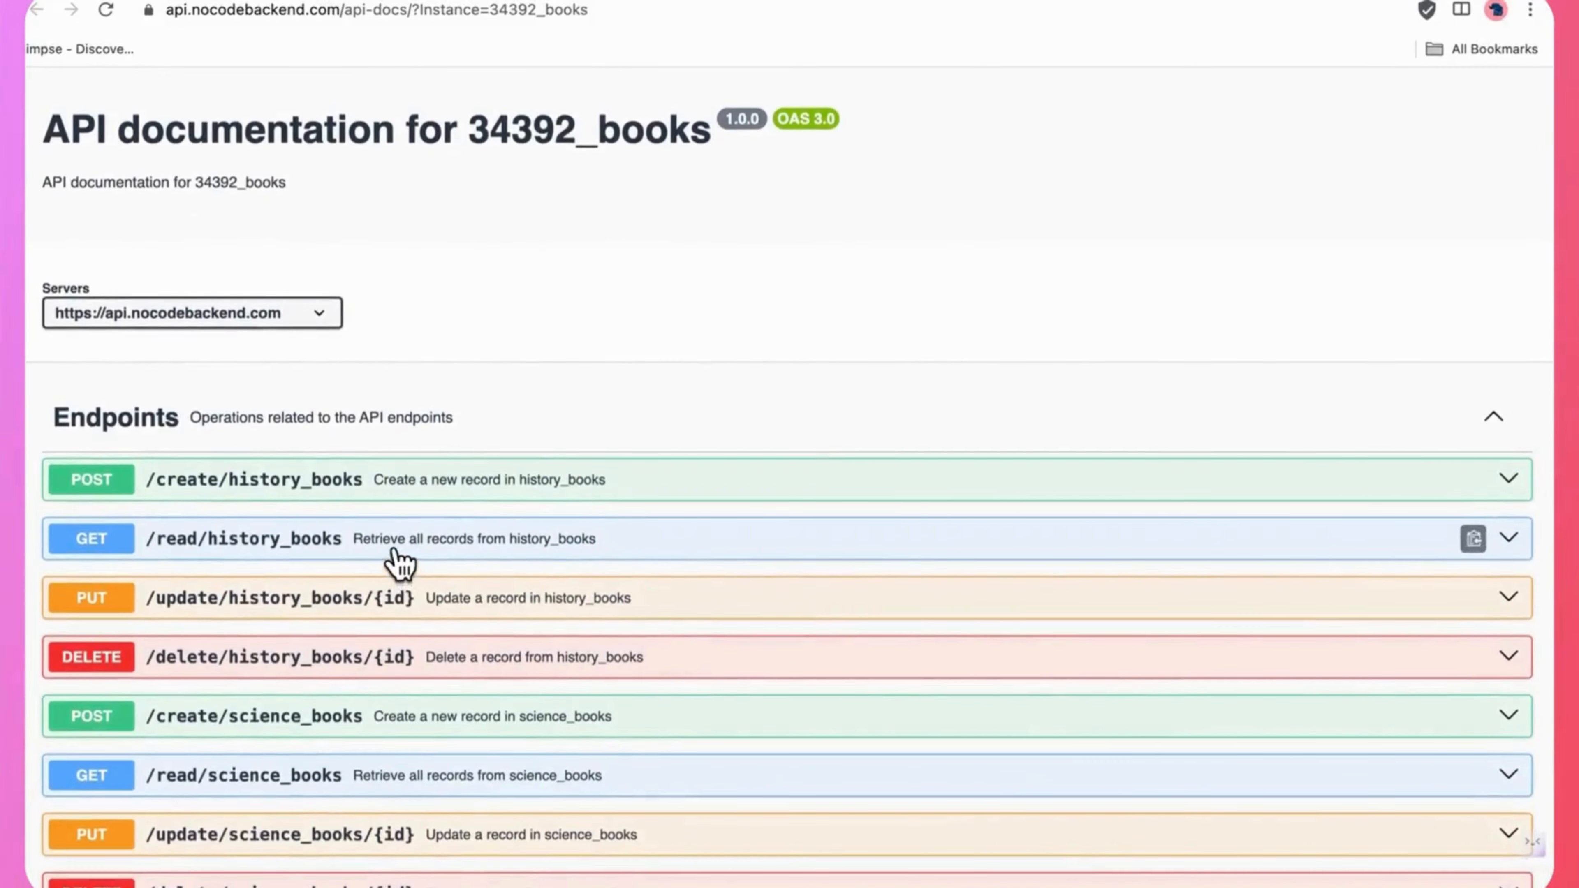
left_click(373, 491)
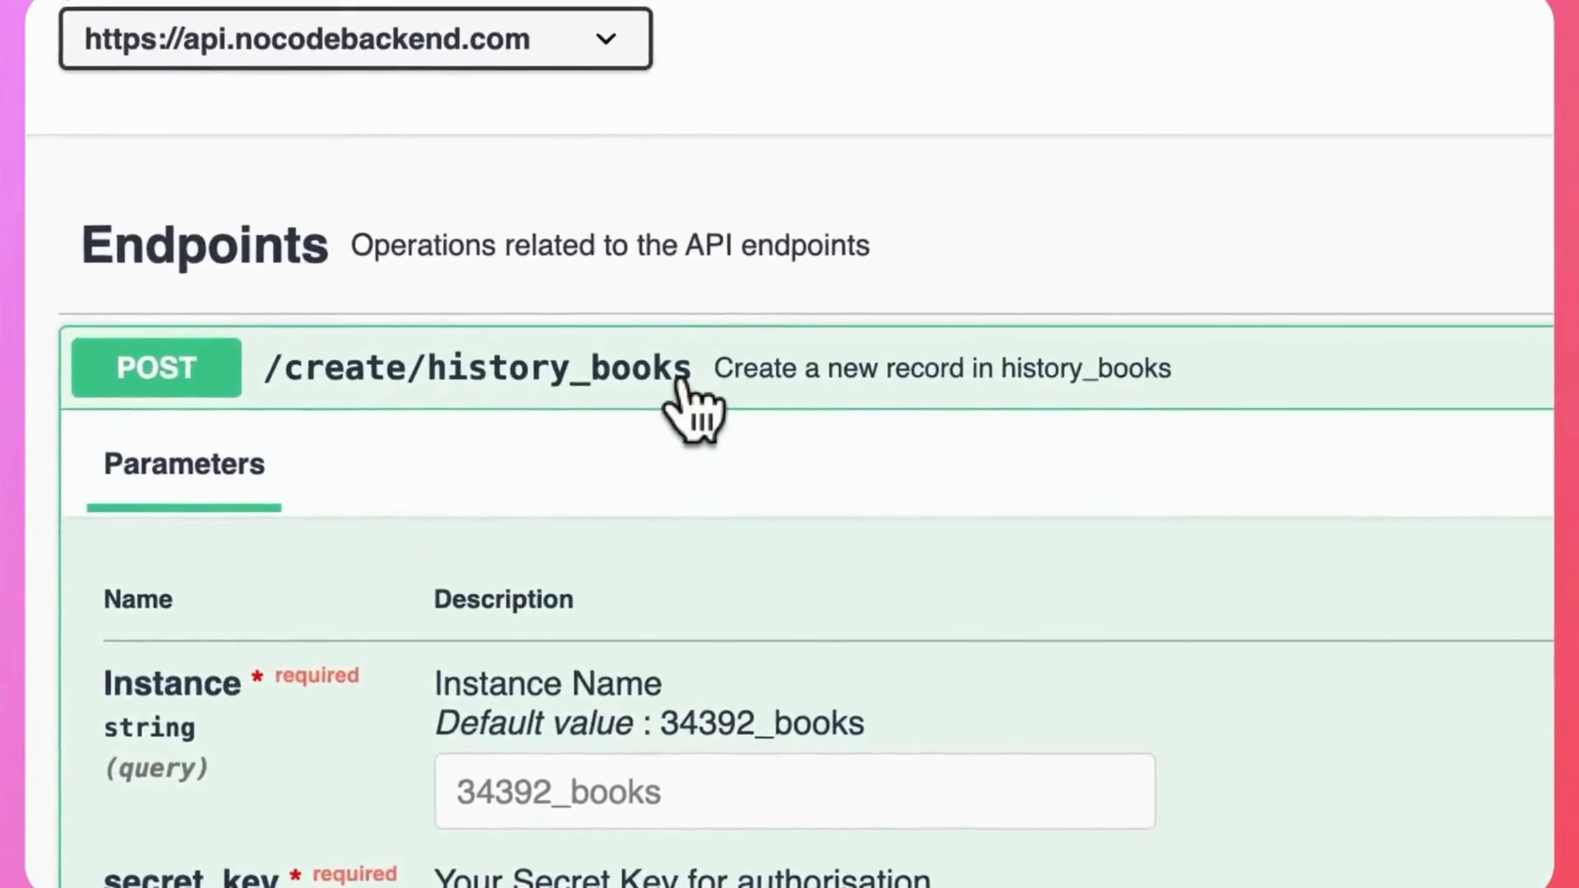
left_click(359, 486)
scroll(687, 507, "down", 5)
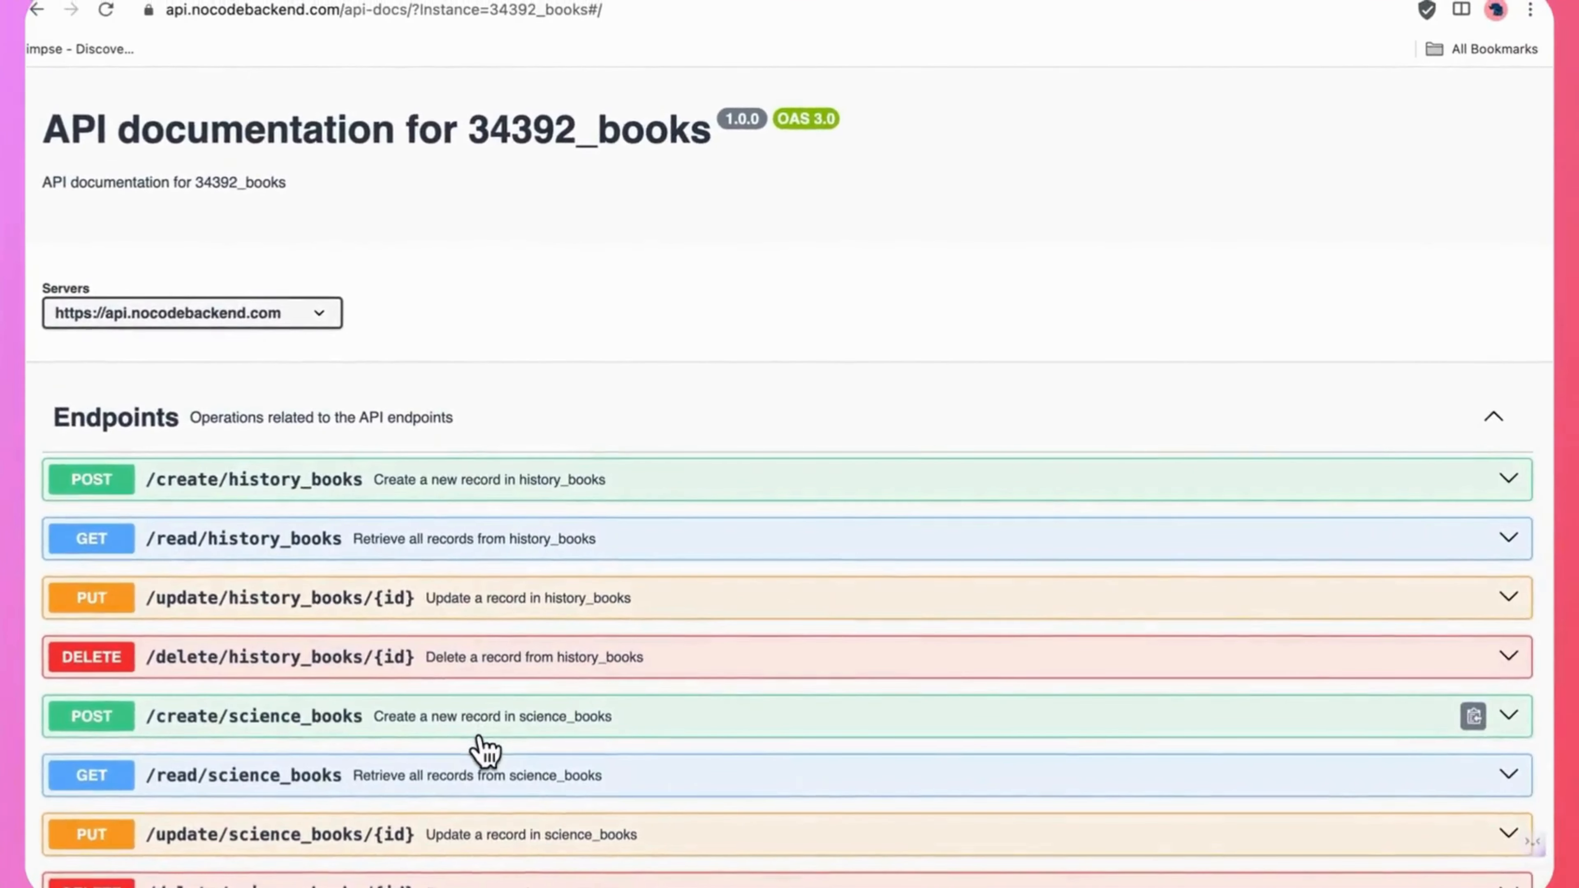
scroll(483, 751, "up", 2)
scroll(483, 751, "down", 2)
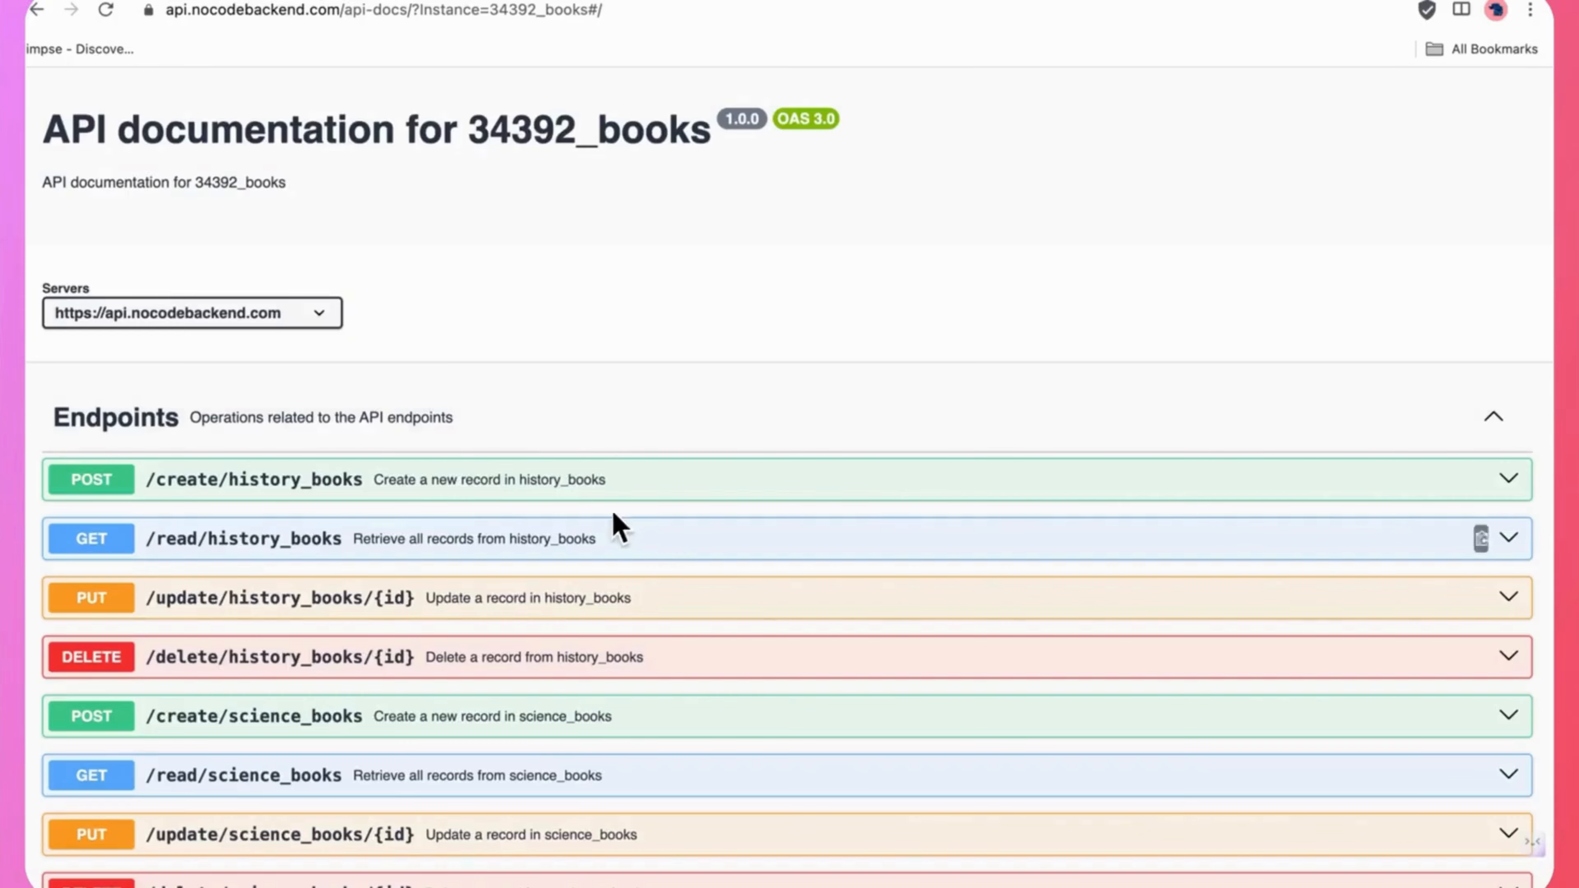
Open the POST /create/history_books endpoint for trying out and paste the secret key for authorisation.
left_click(584, 488)
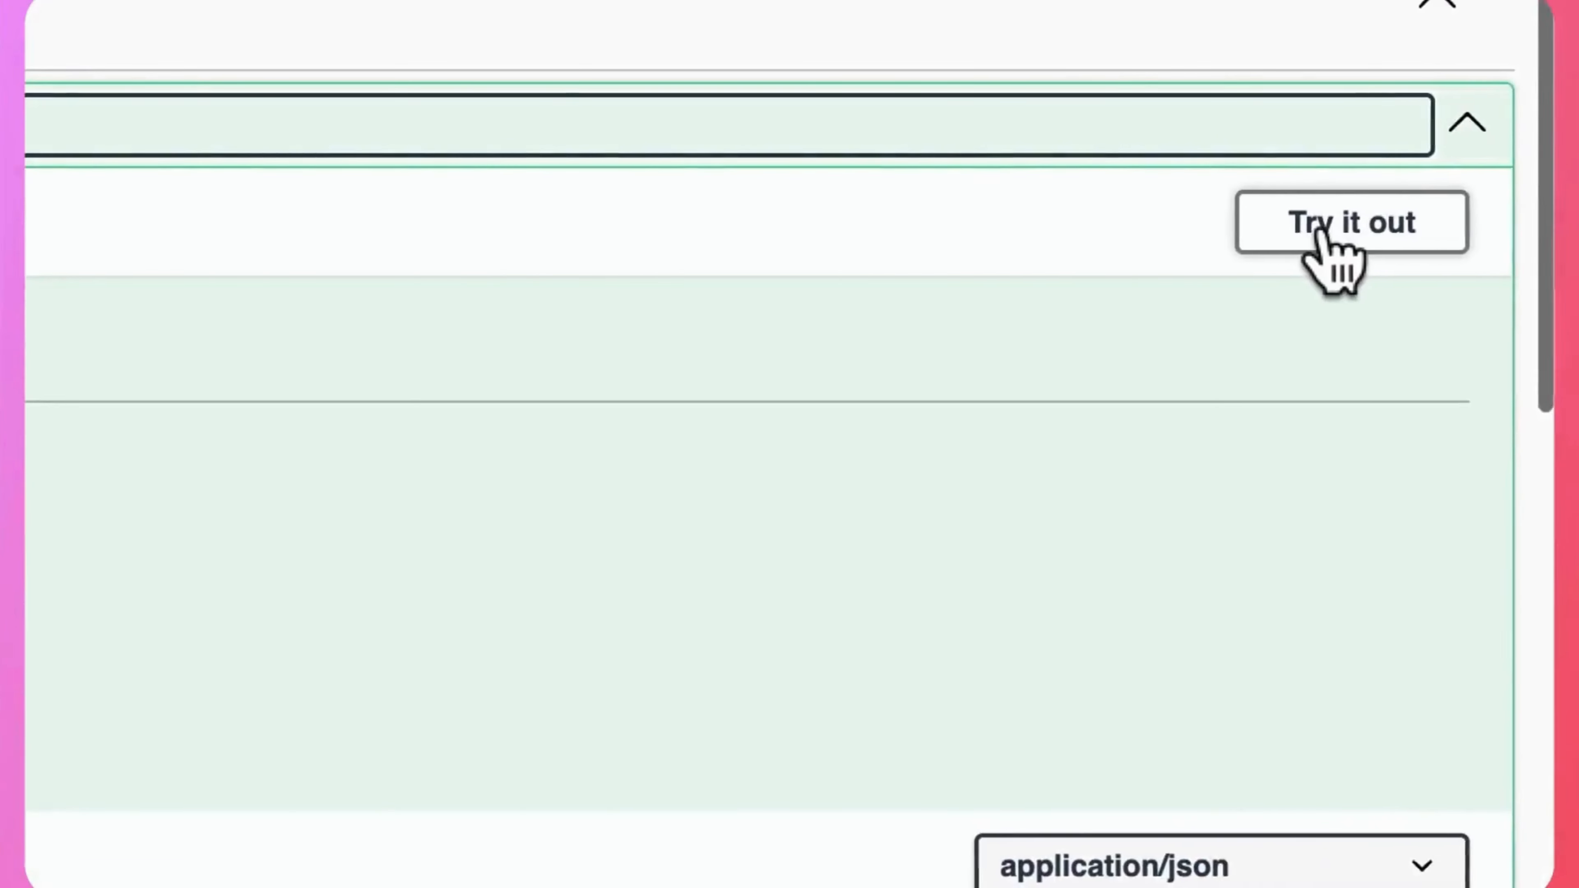
left_click(1320, 231)
left_click(359, 659)
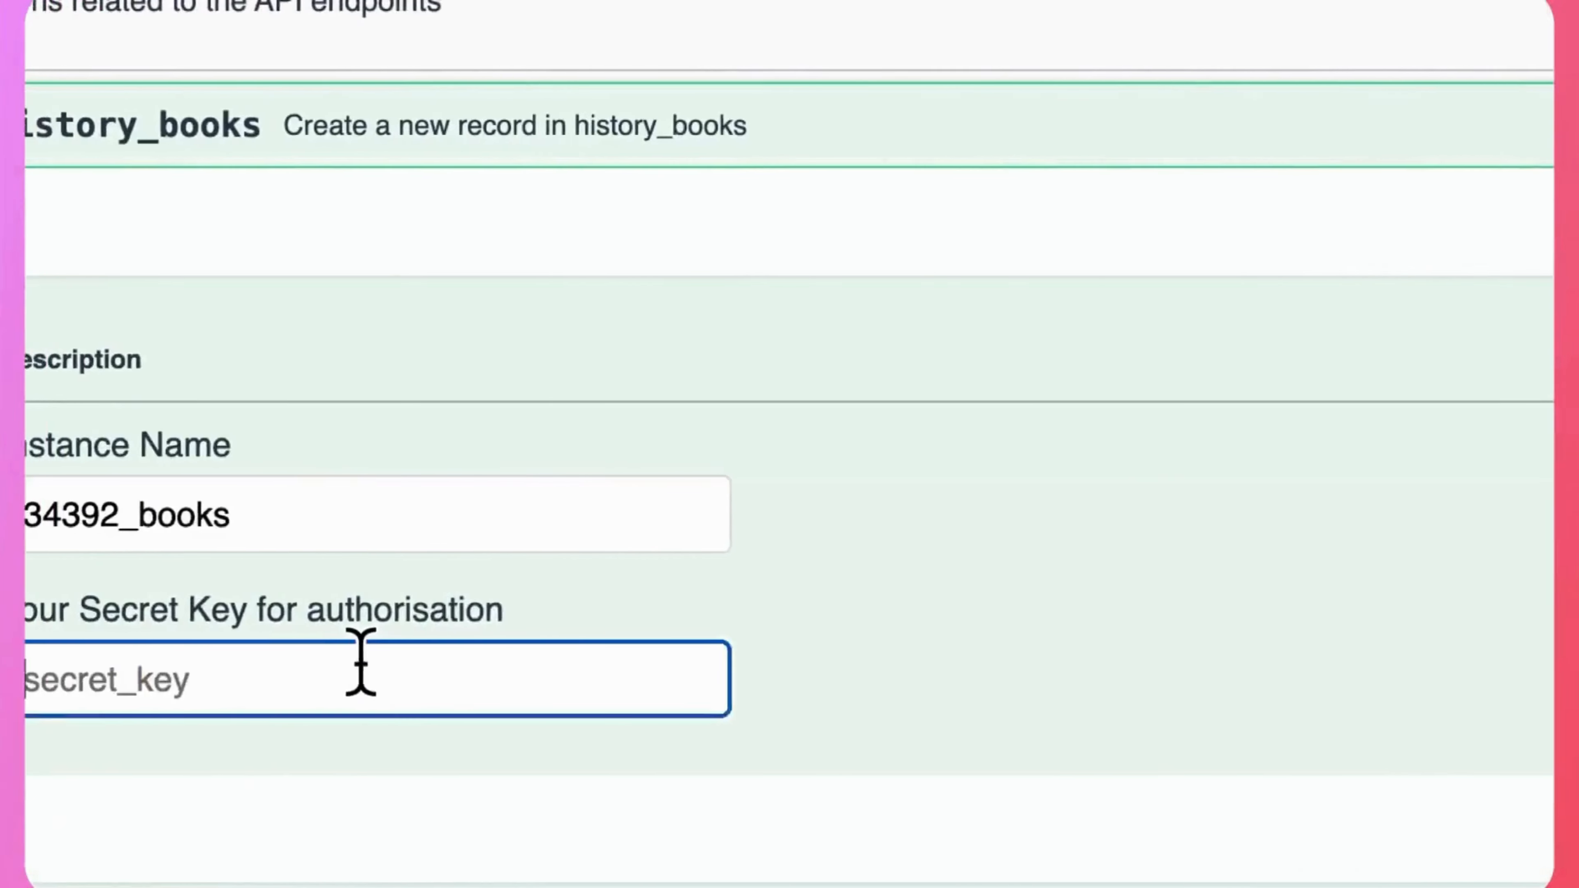
key("super+v")
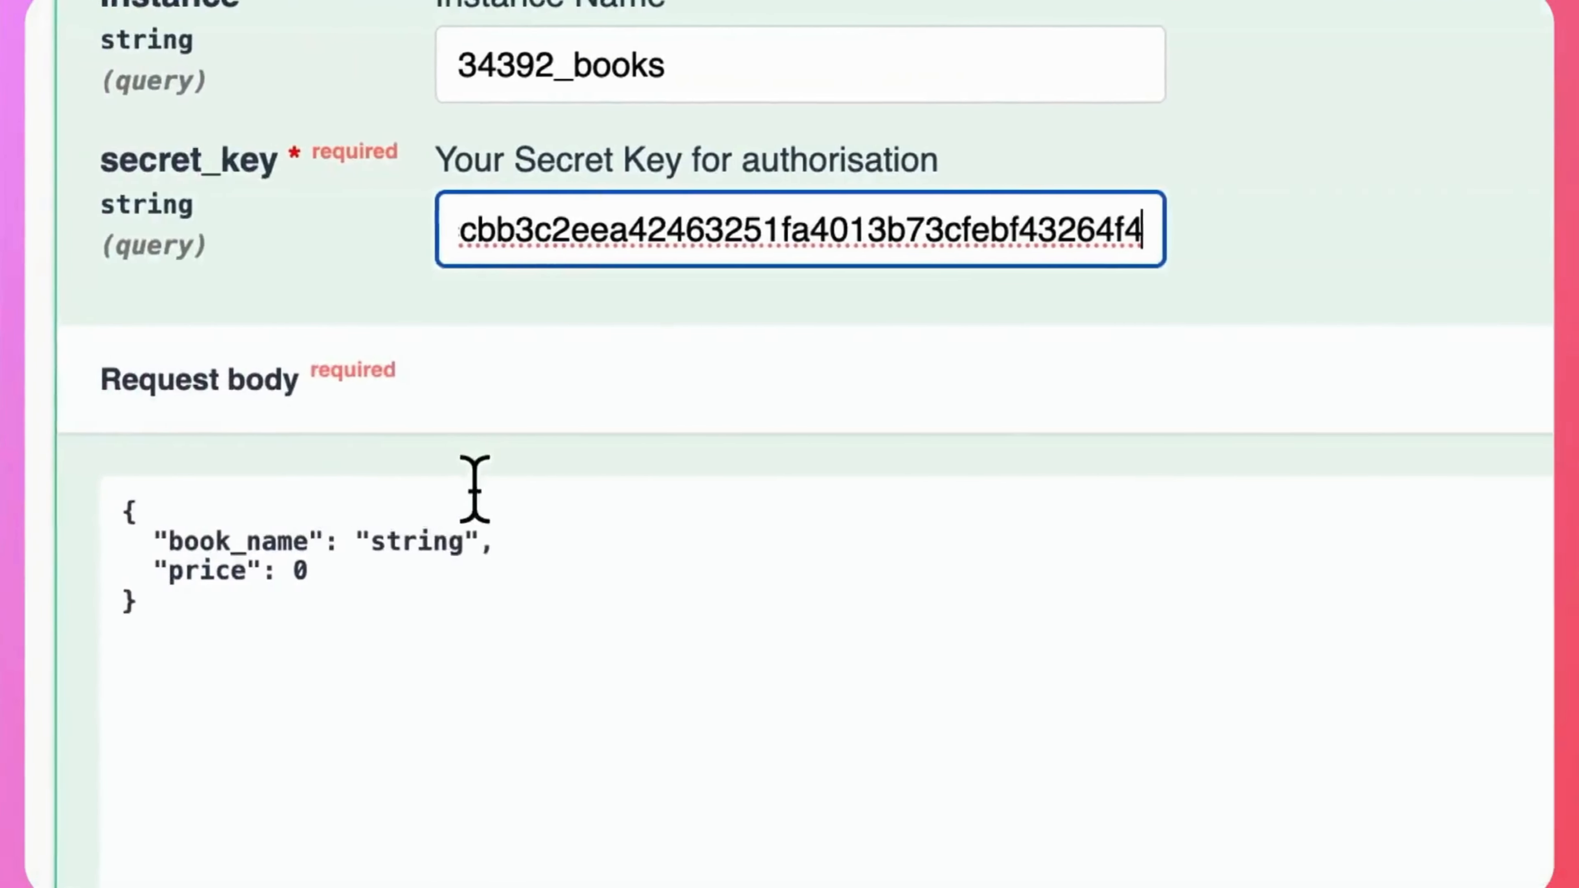
Set book_name to "World History" and price to 199 in the request body, and execute the create request.
double_click(435, 532)
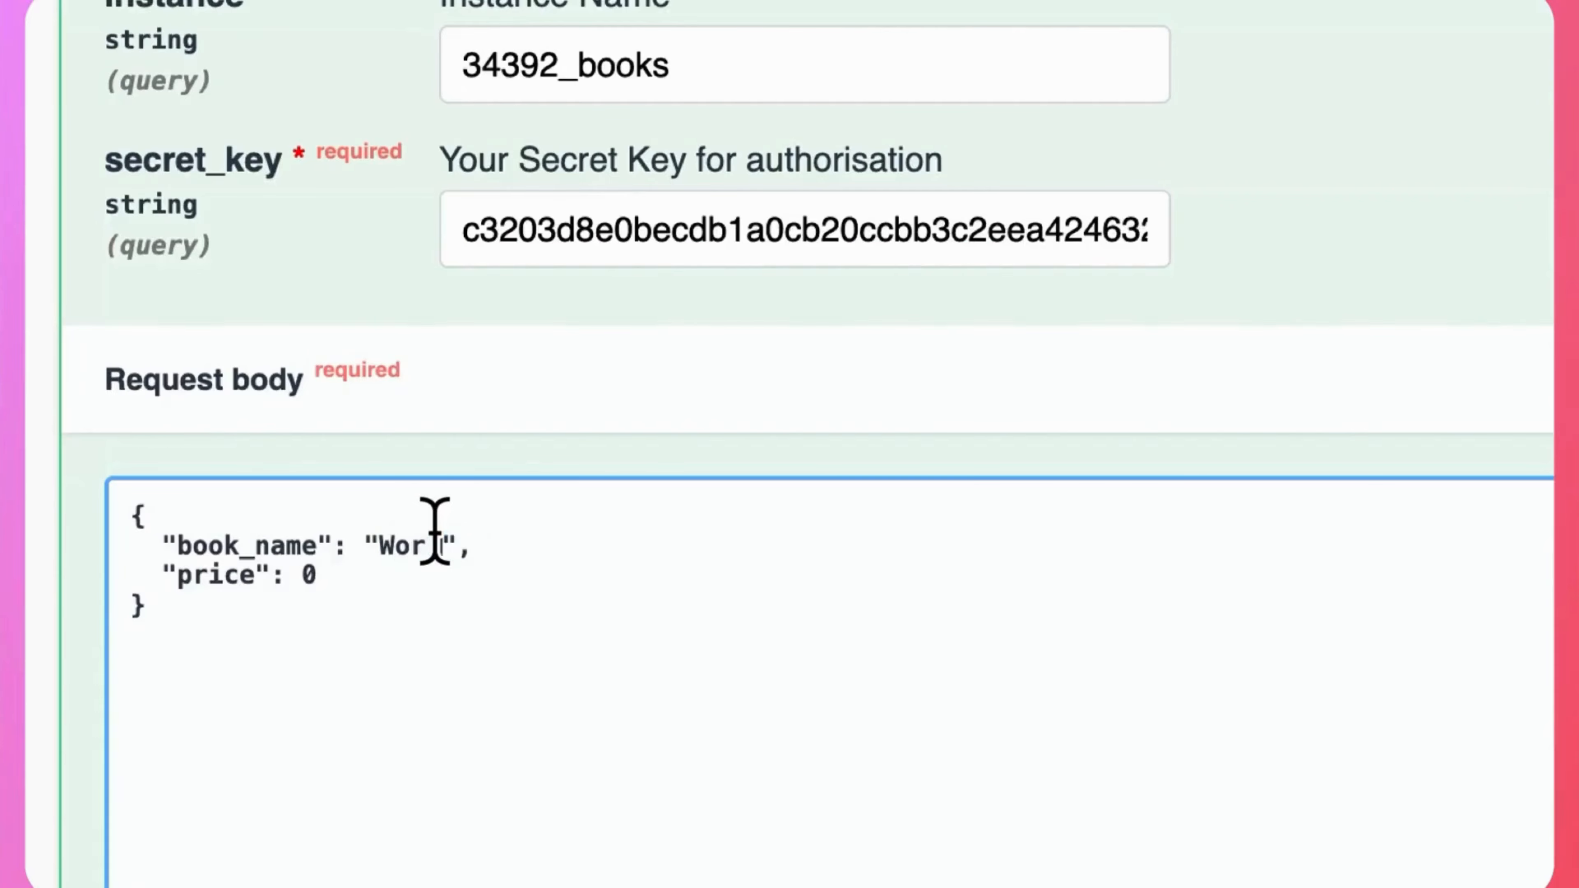
type("World History")
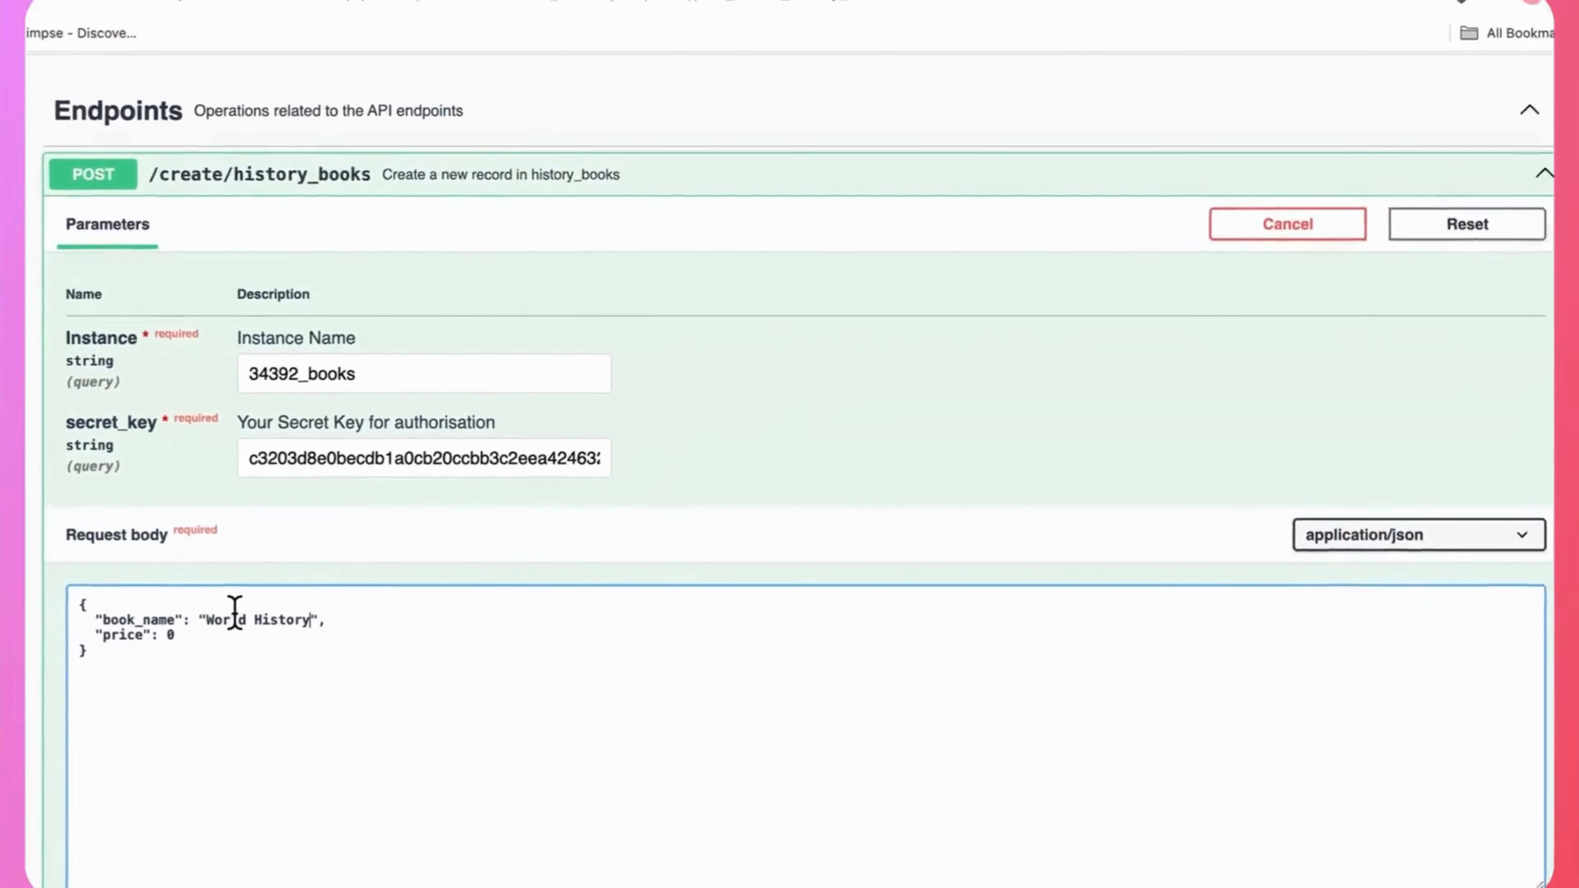
left_click(174, 635)
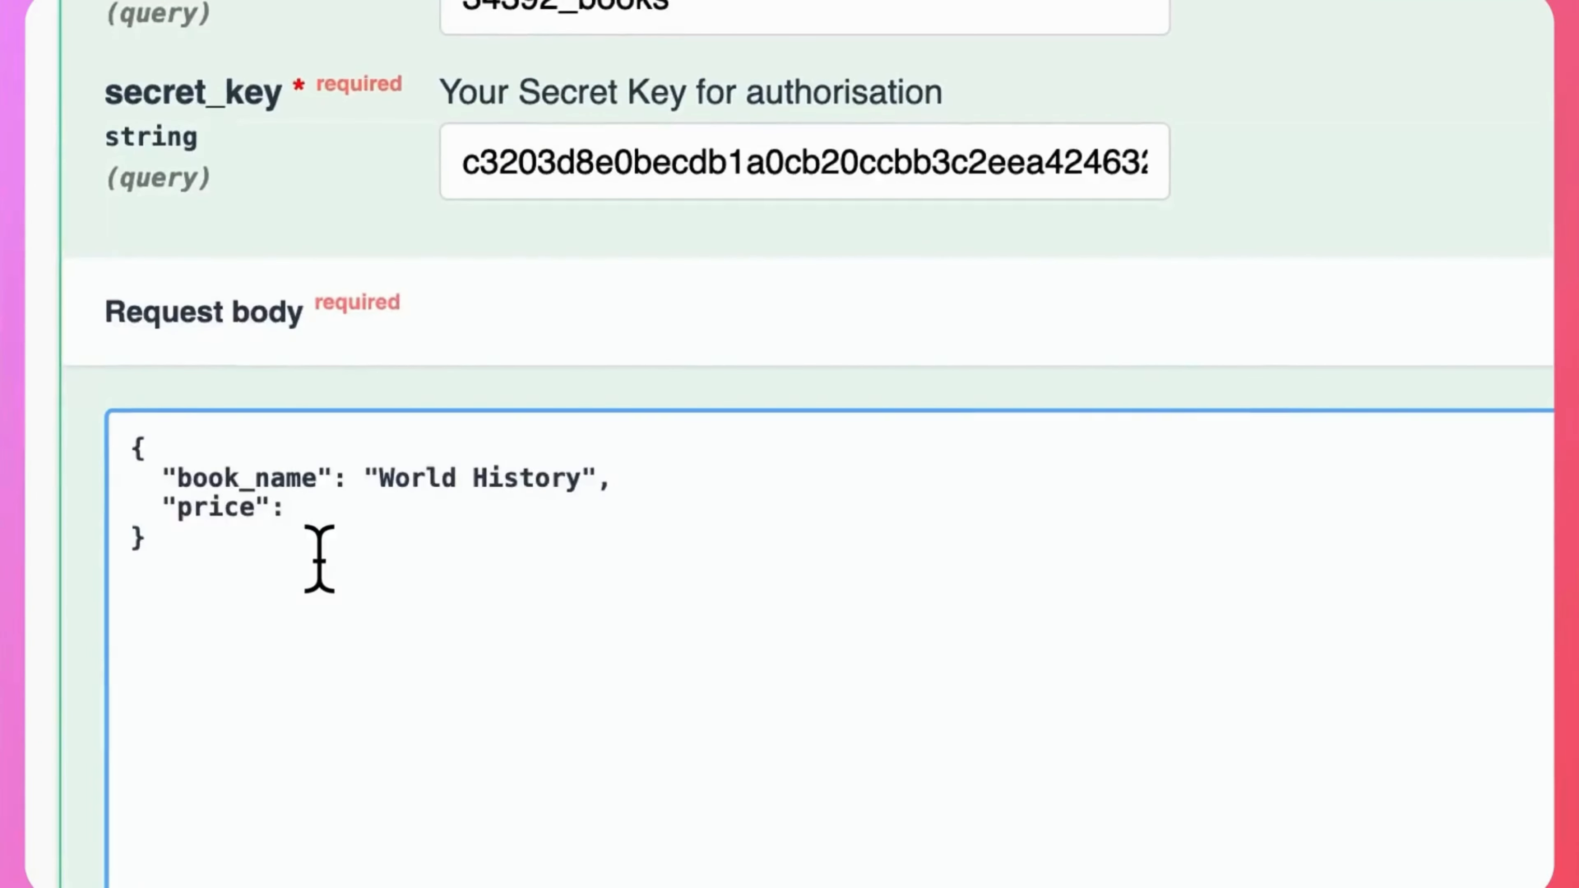
scroll(909, 563, "down", 3)
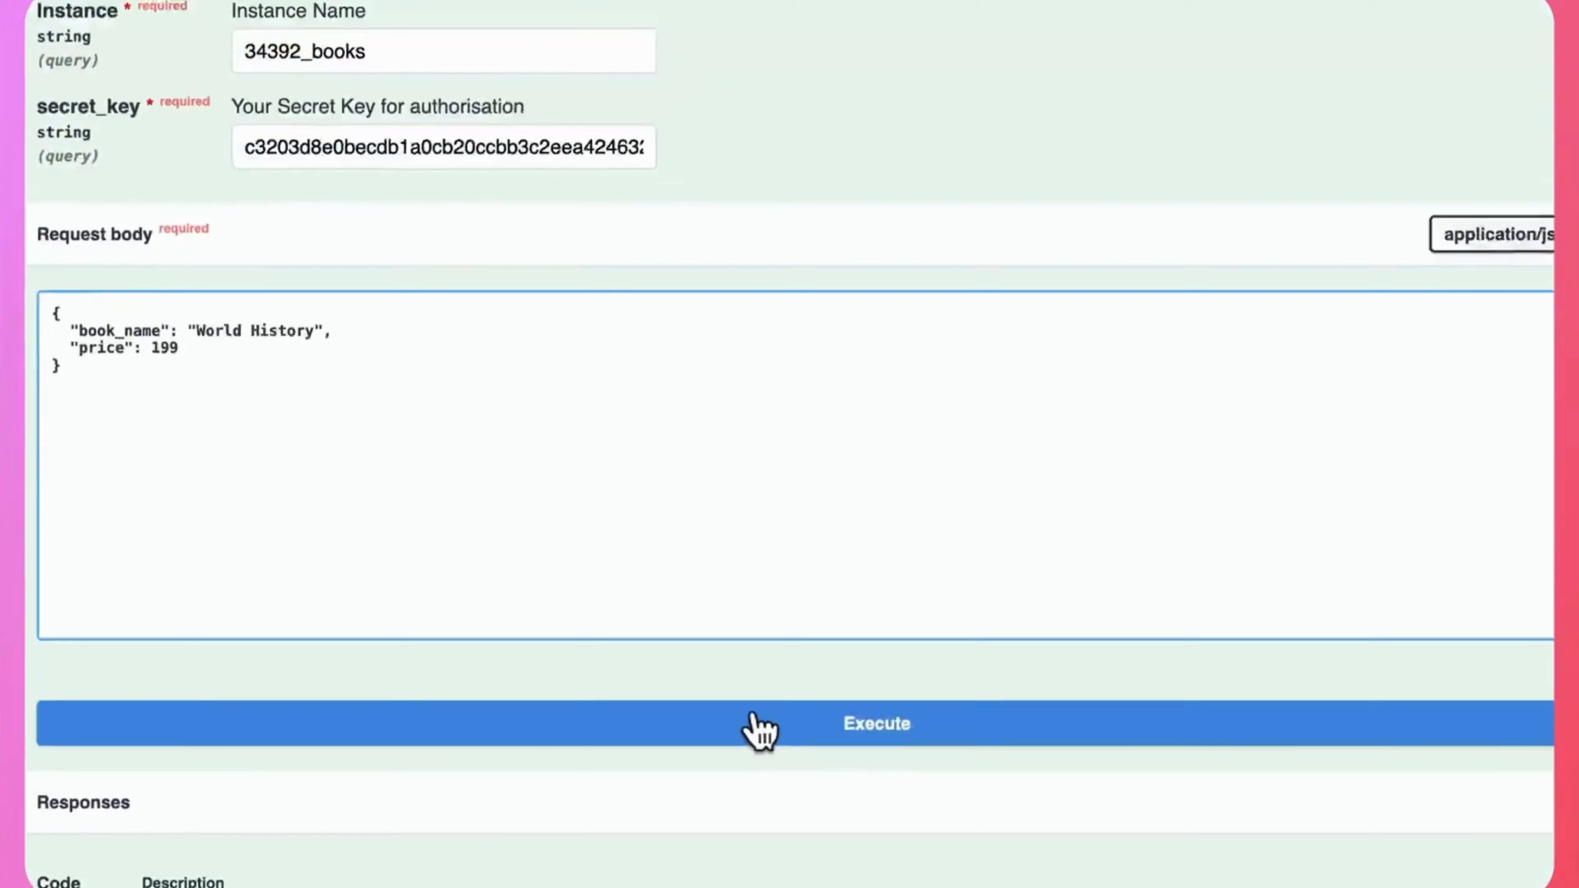
left_click(756, 723)
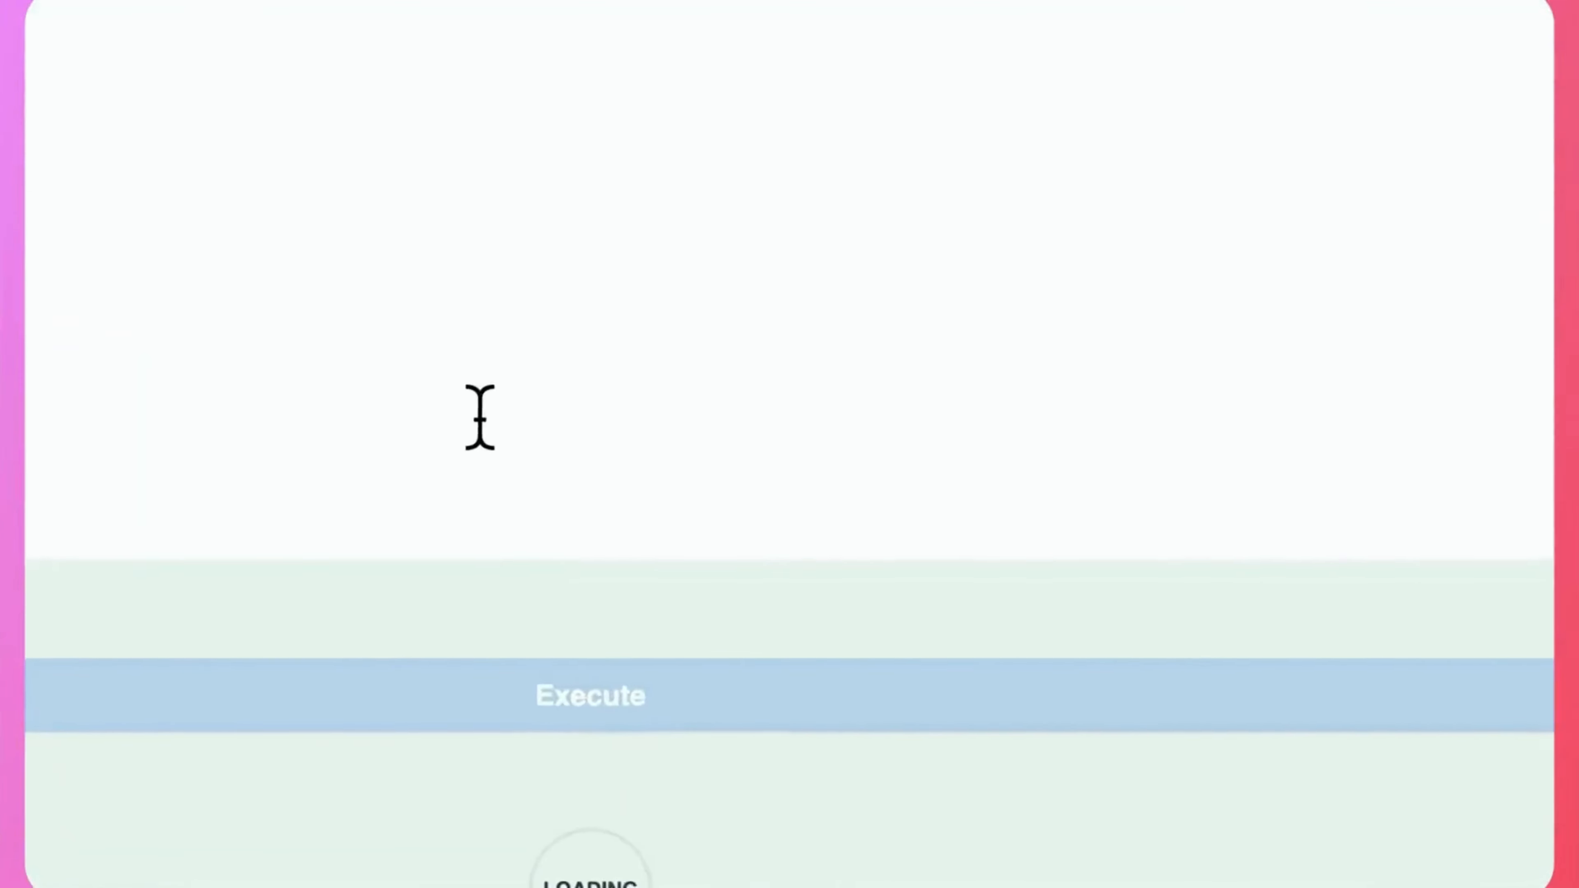
scroll(427, 402, "down", 10)
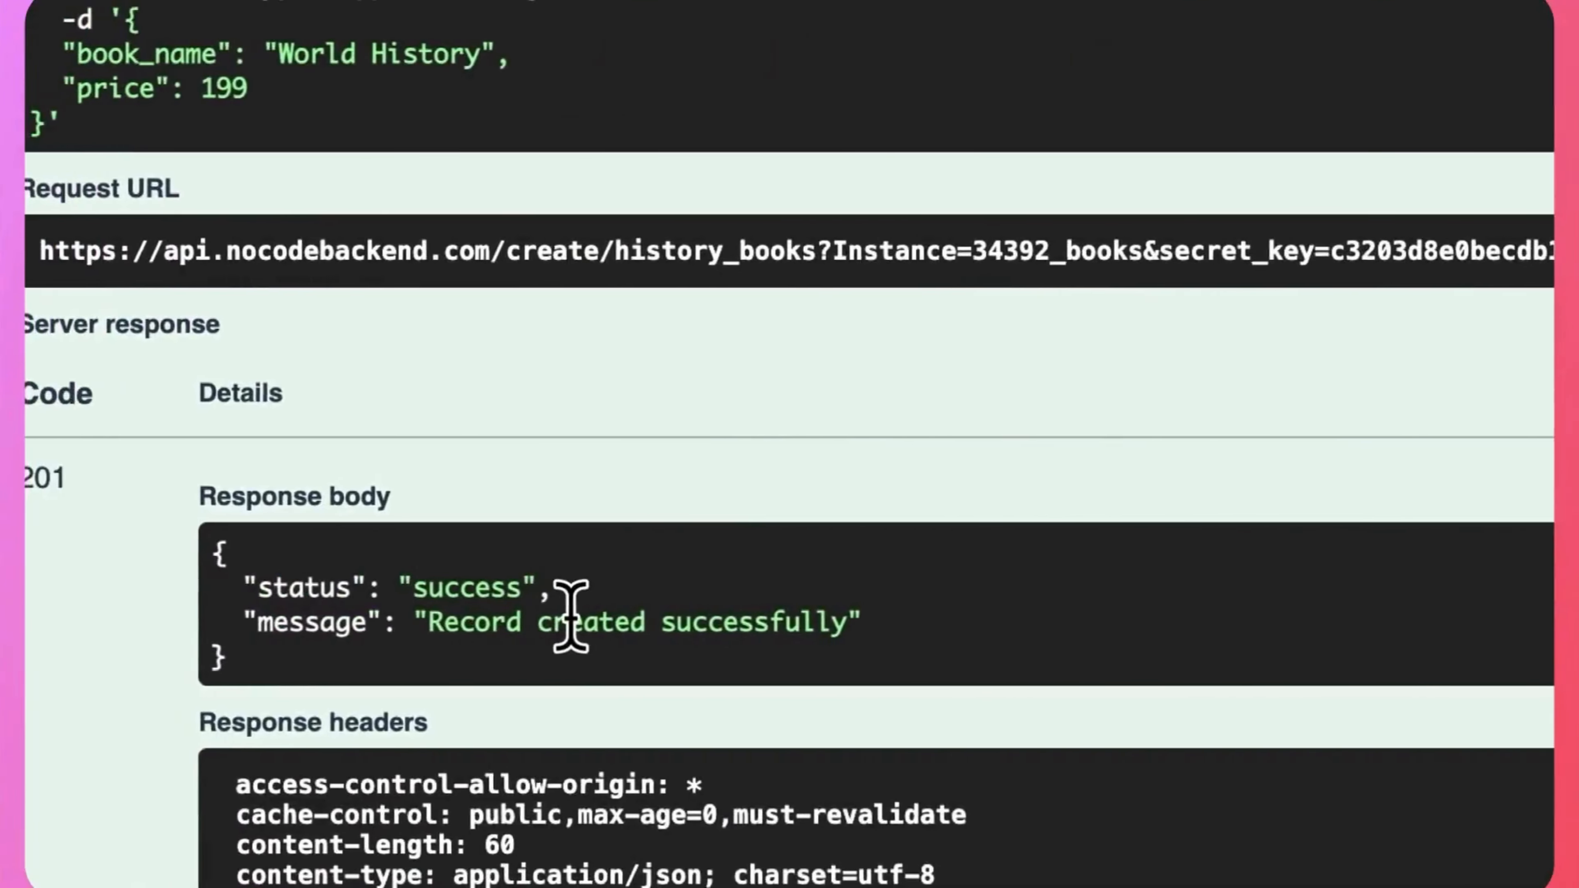
Try out the GET /read/history_books endpoint with the secret key filled in and execute the request.
scroll(568, 613, "down", 15)
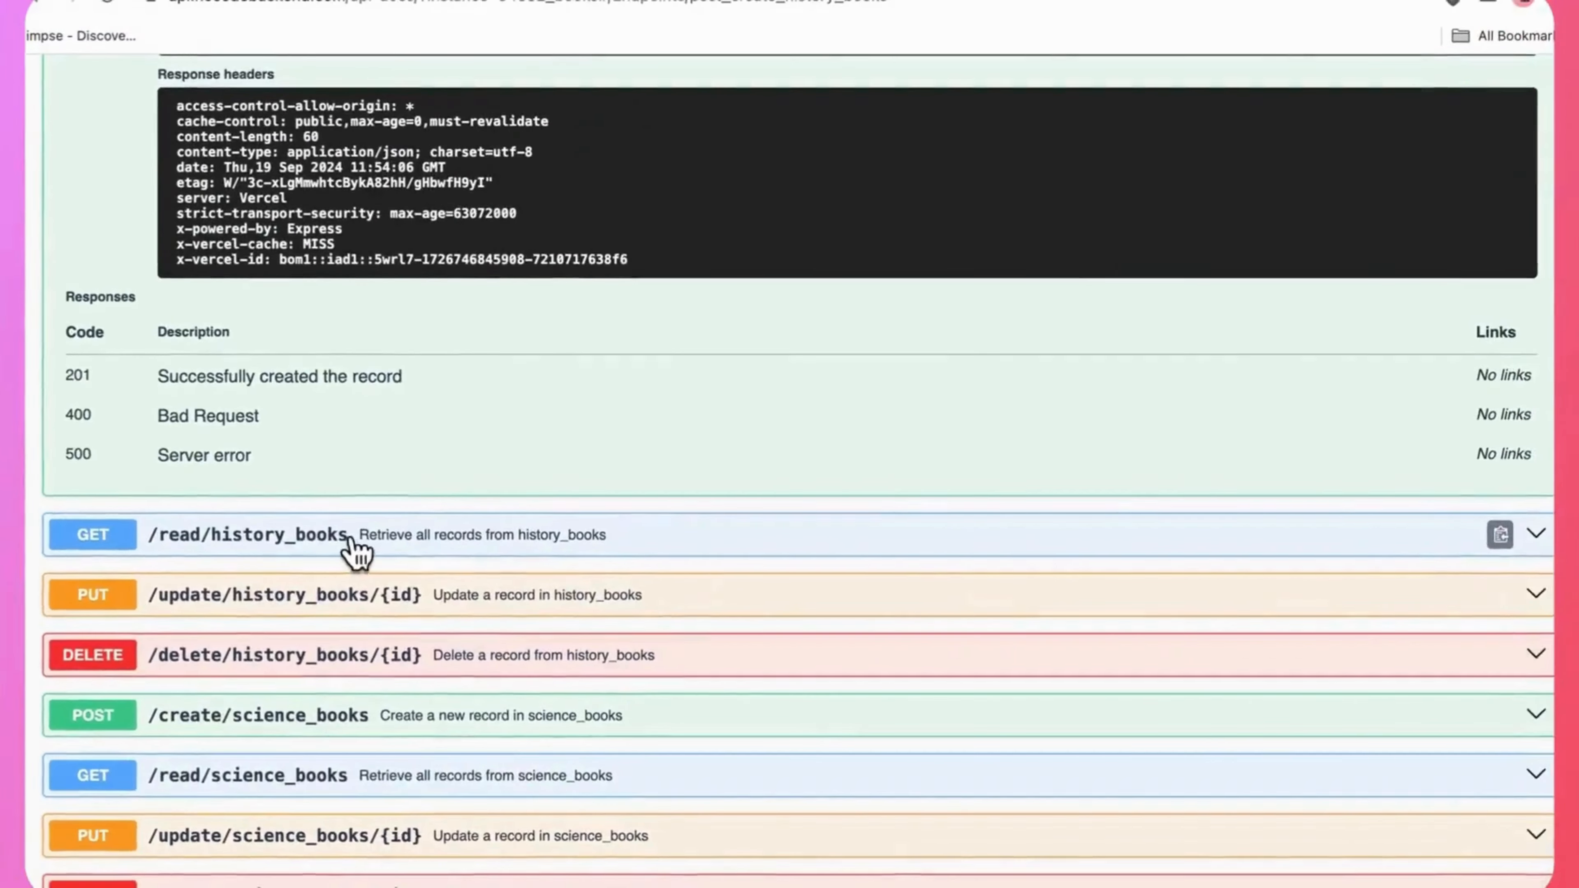
left_click(569, 311)
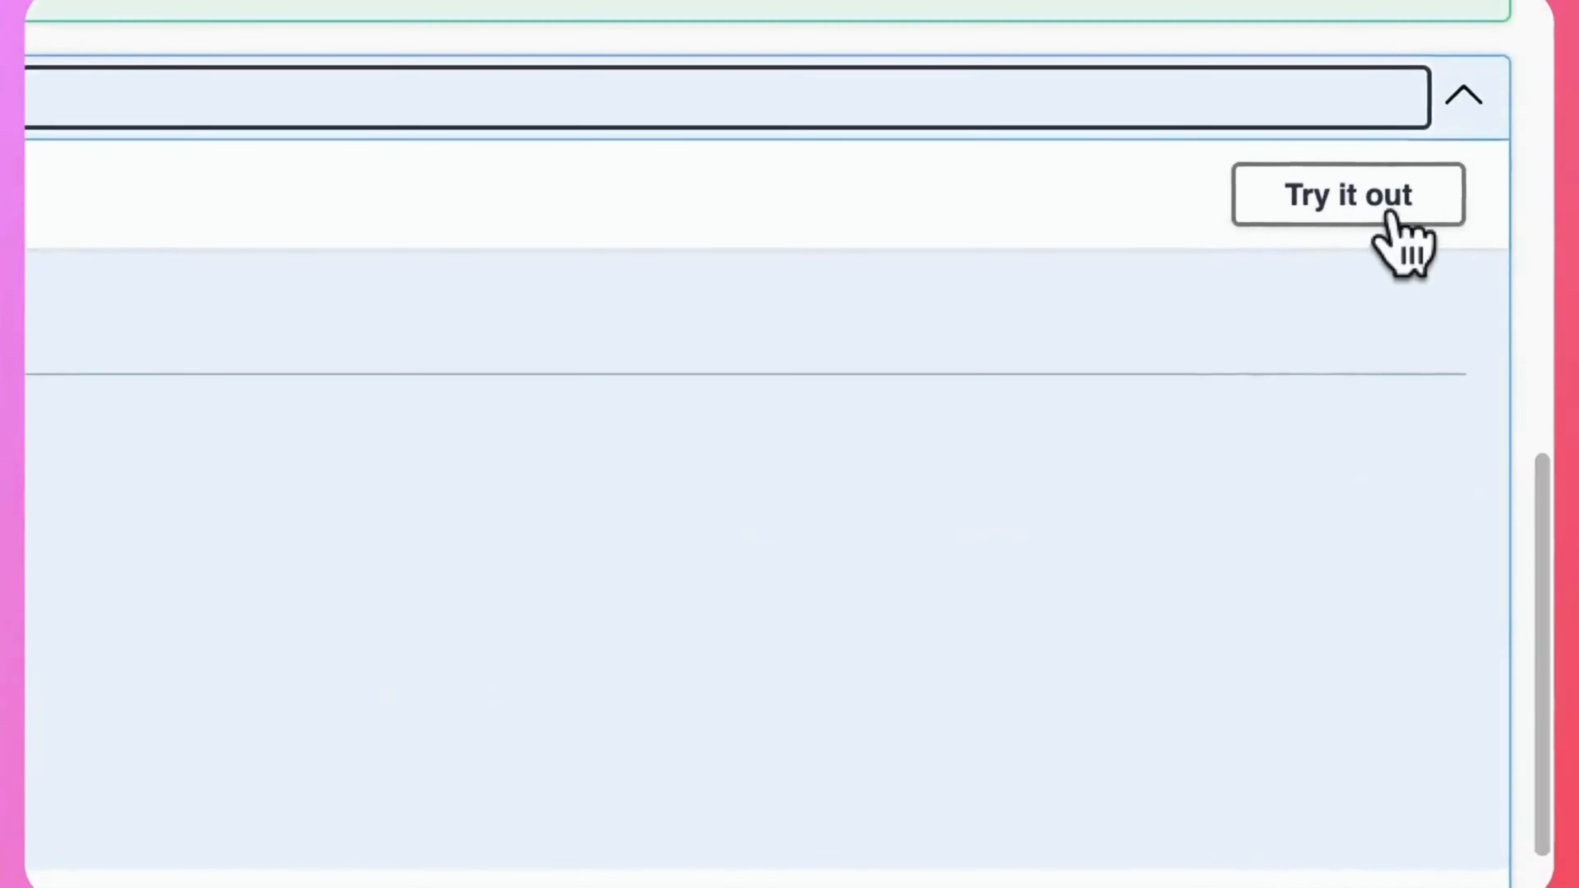
left_click(1396, 195)
left_click(60, 621)
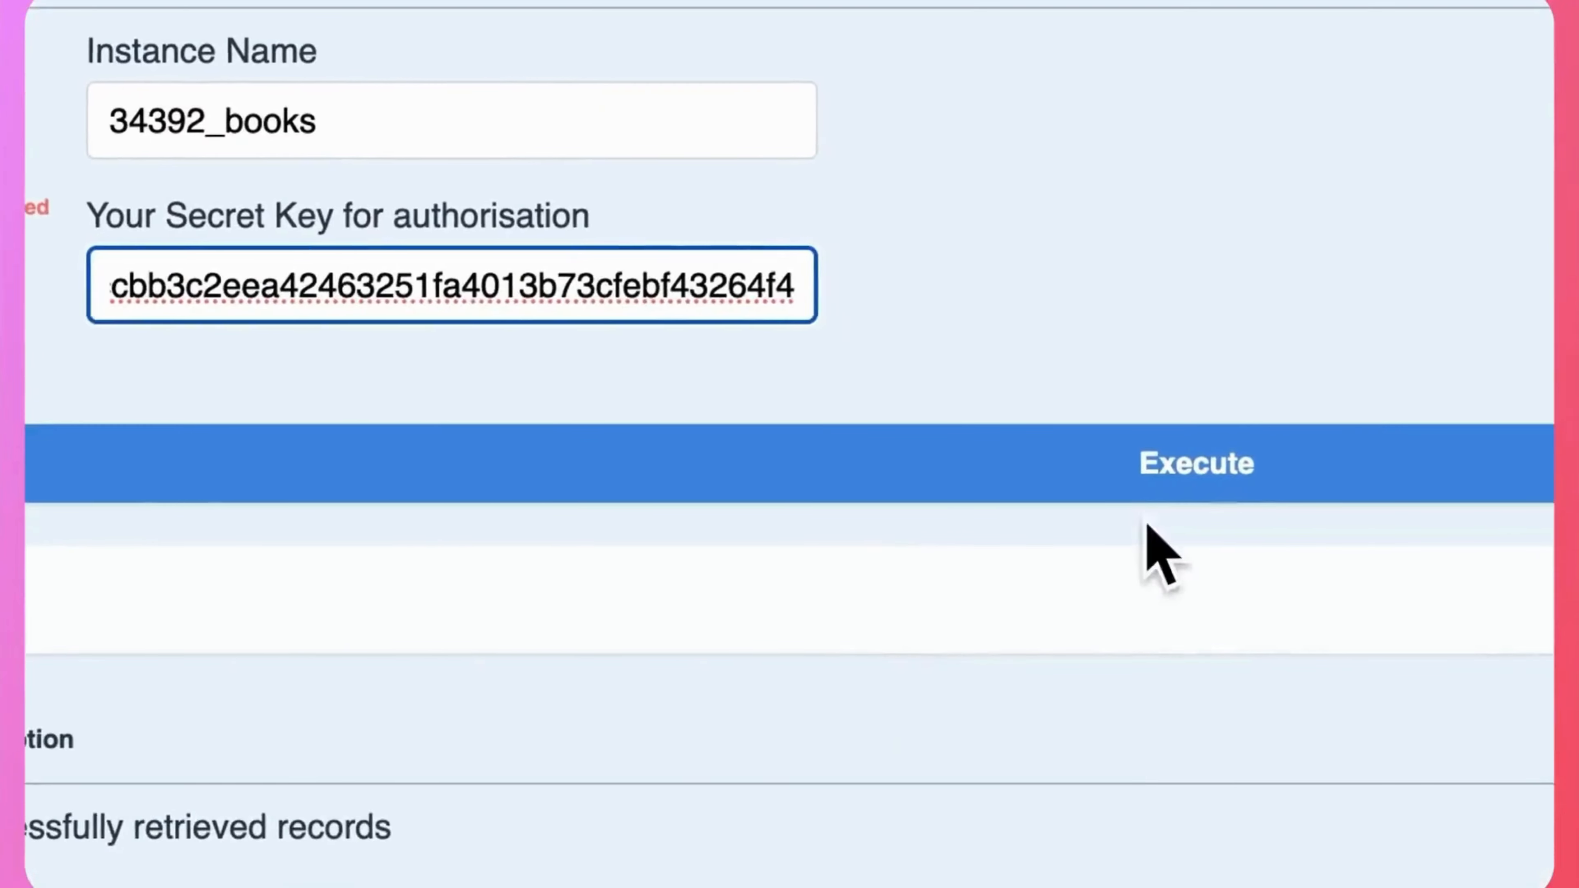
left_click(1206, 786)
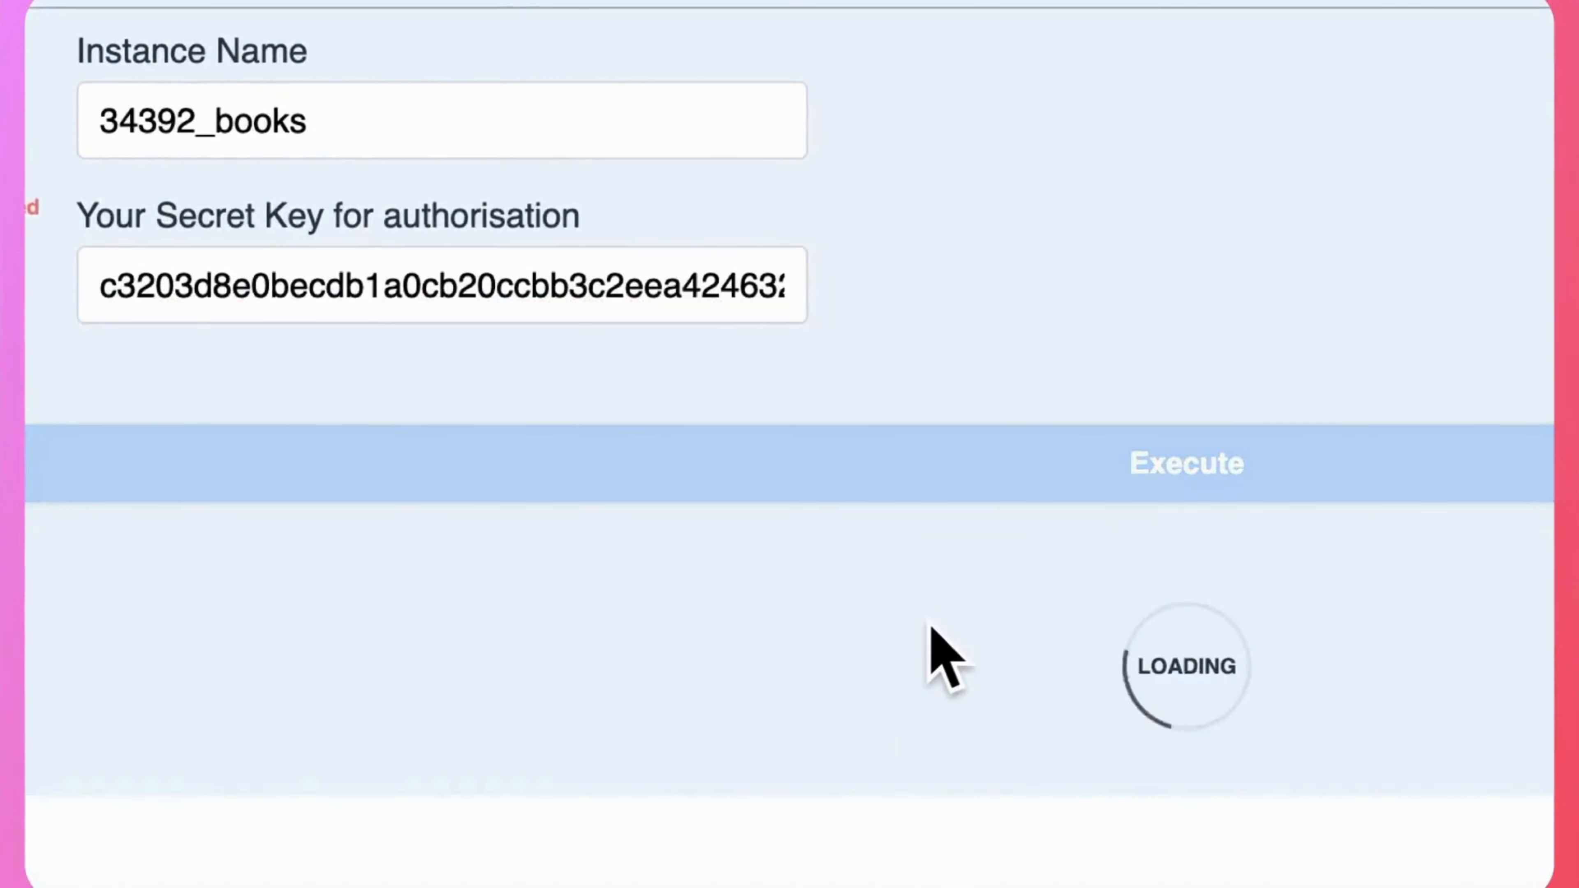
scroll(939, 653, "down", 5)
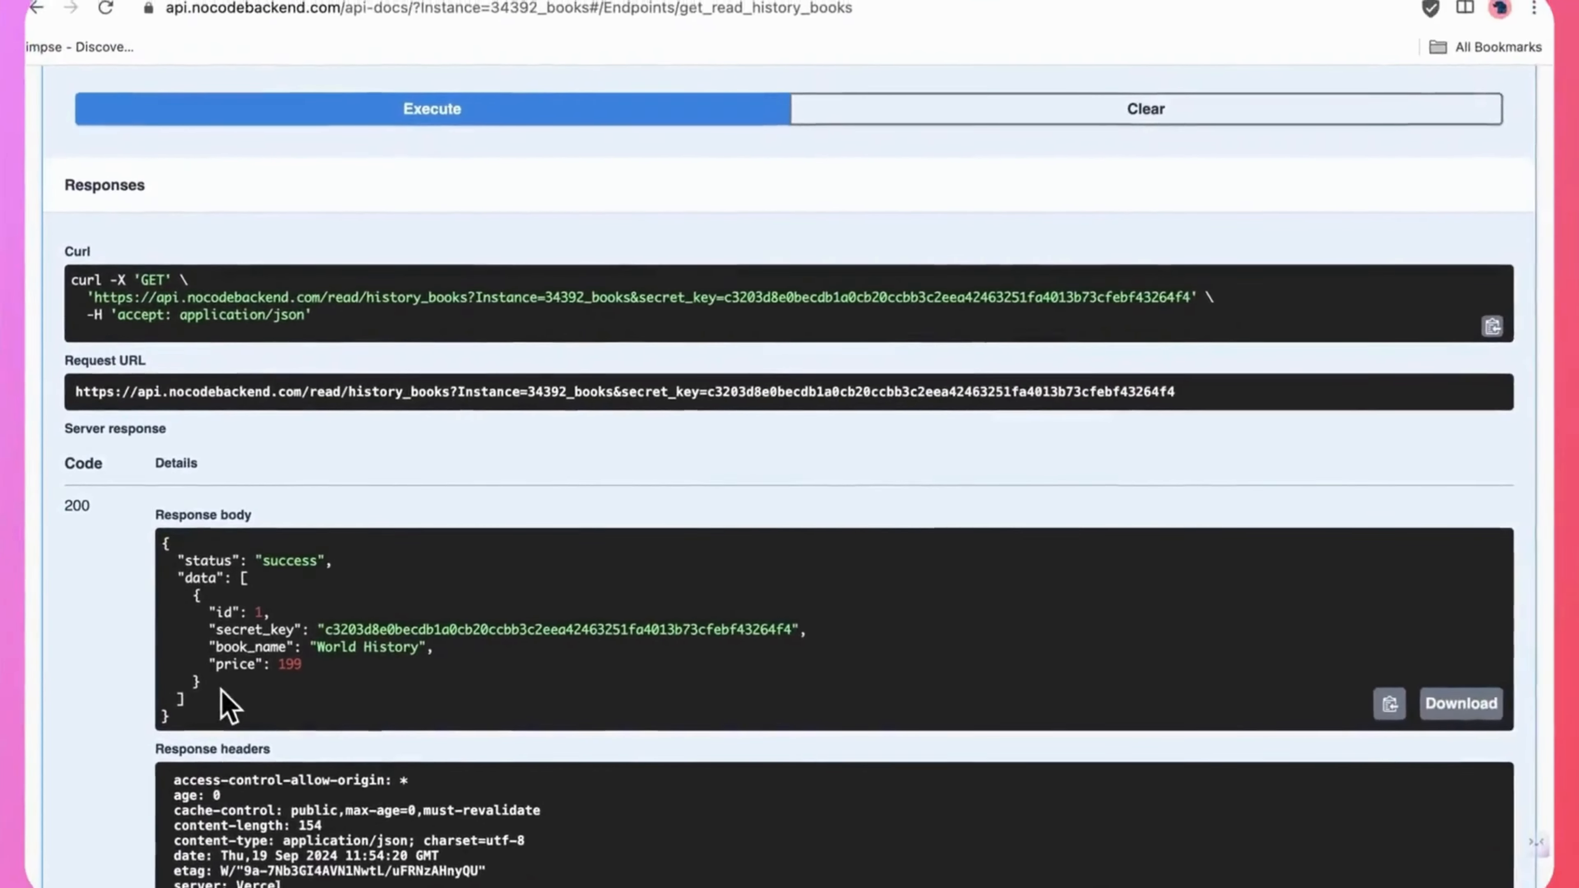
Examine the returned history_books record in the response body and the response headers.
left_click_drag(211, 715, 193, 607)
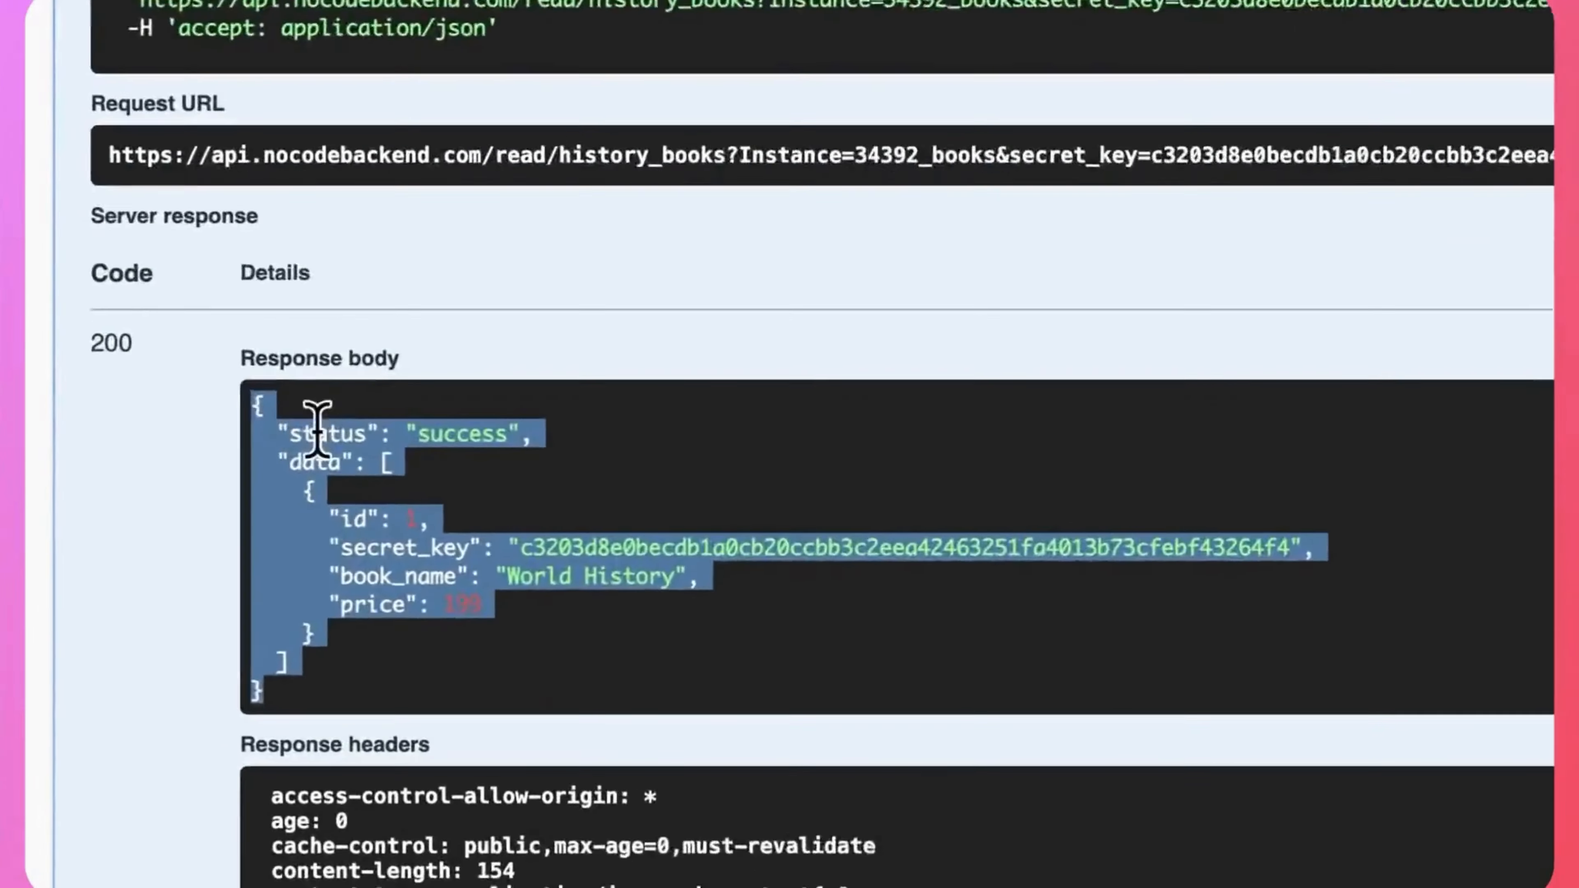
left_click(327, 632)
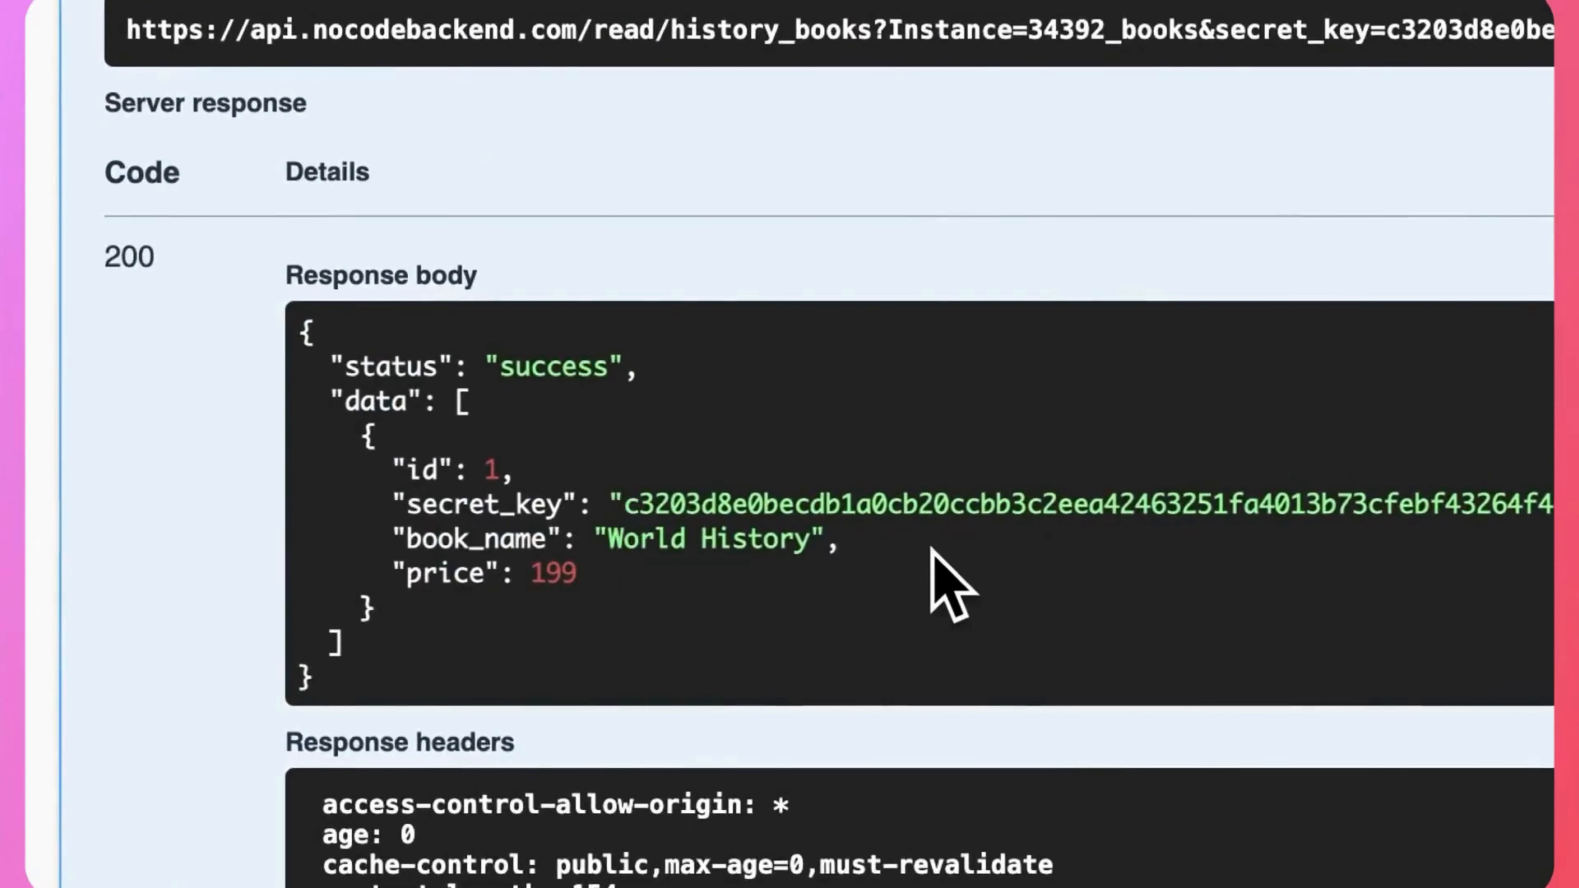
scroll(933, 551, "down", 5)
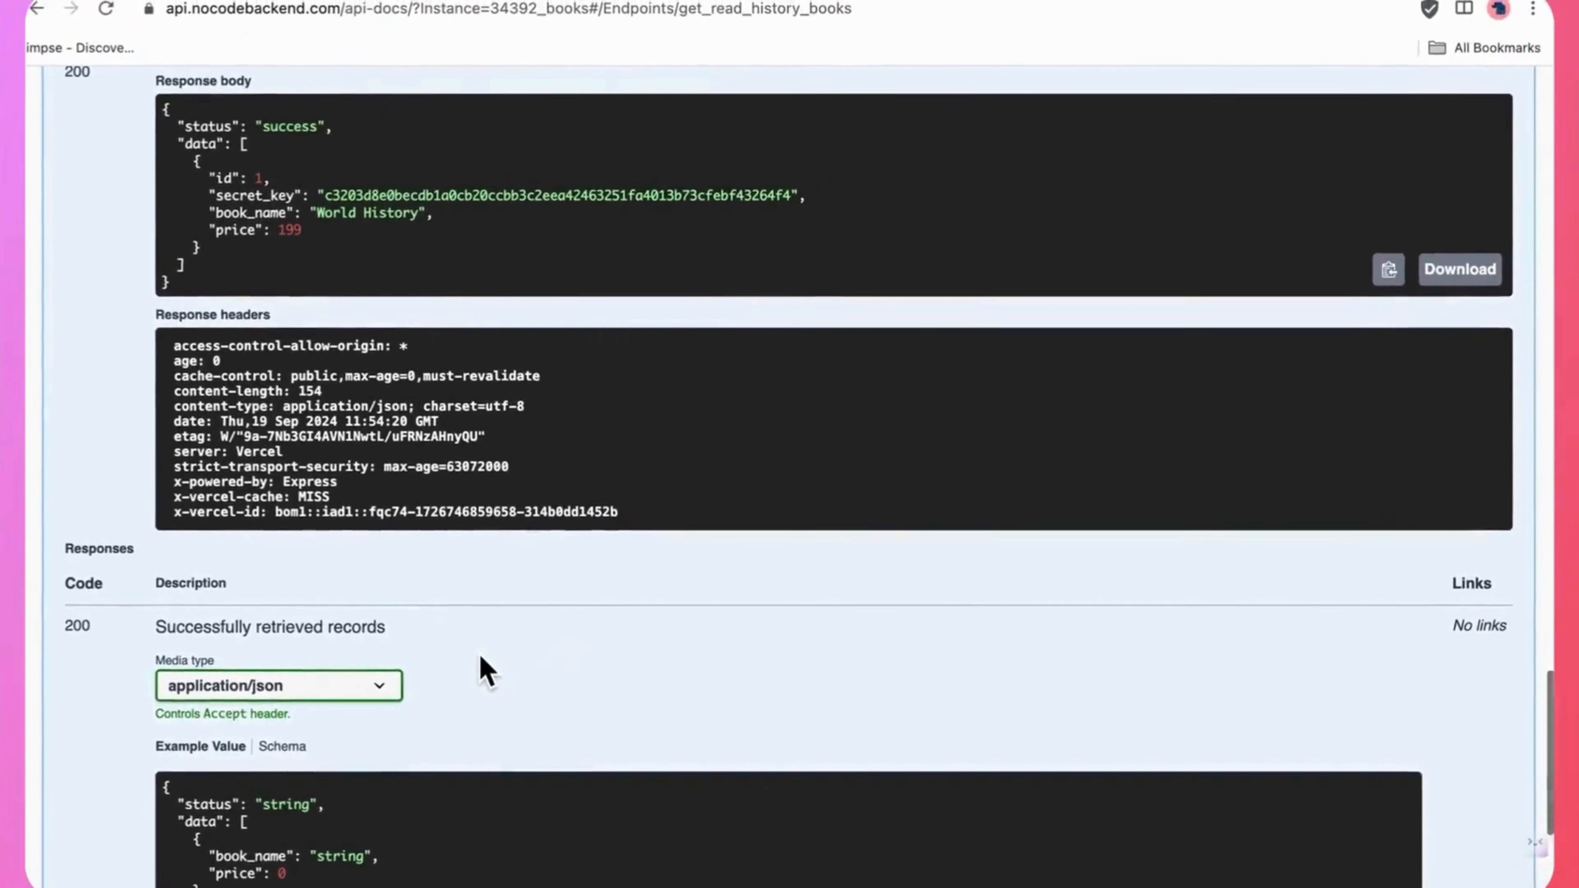
scroll(478, 665, "up", 2)
Open the PUT /update/history_books/{id} endpoint for trying out, paste the secret key and set the record ID to 1.
scroll(482, 666, "down", 6)
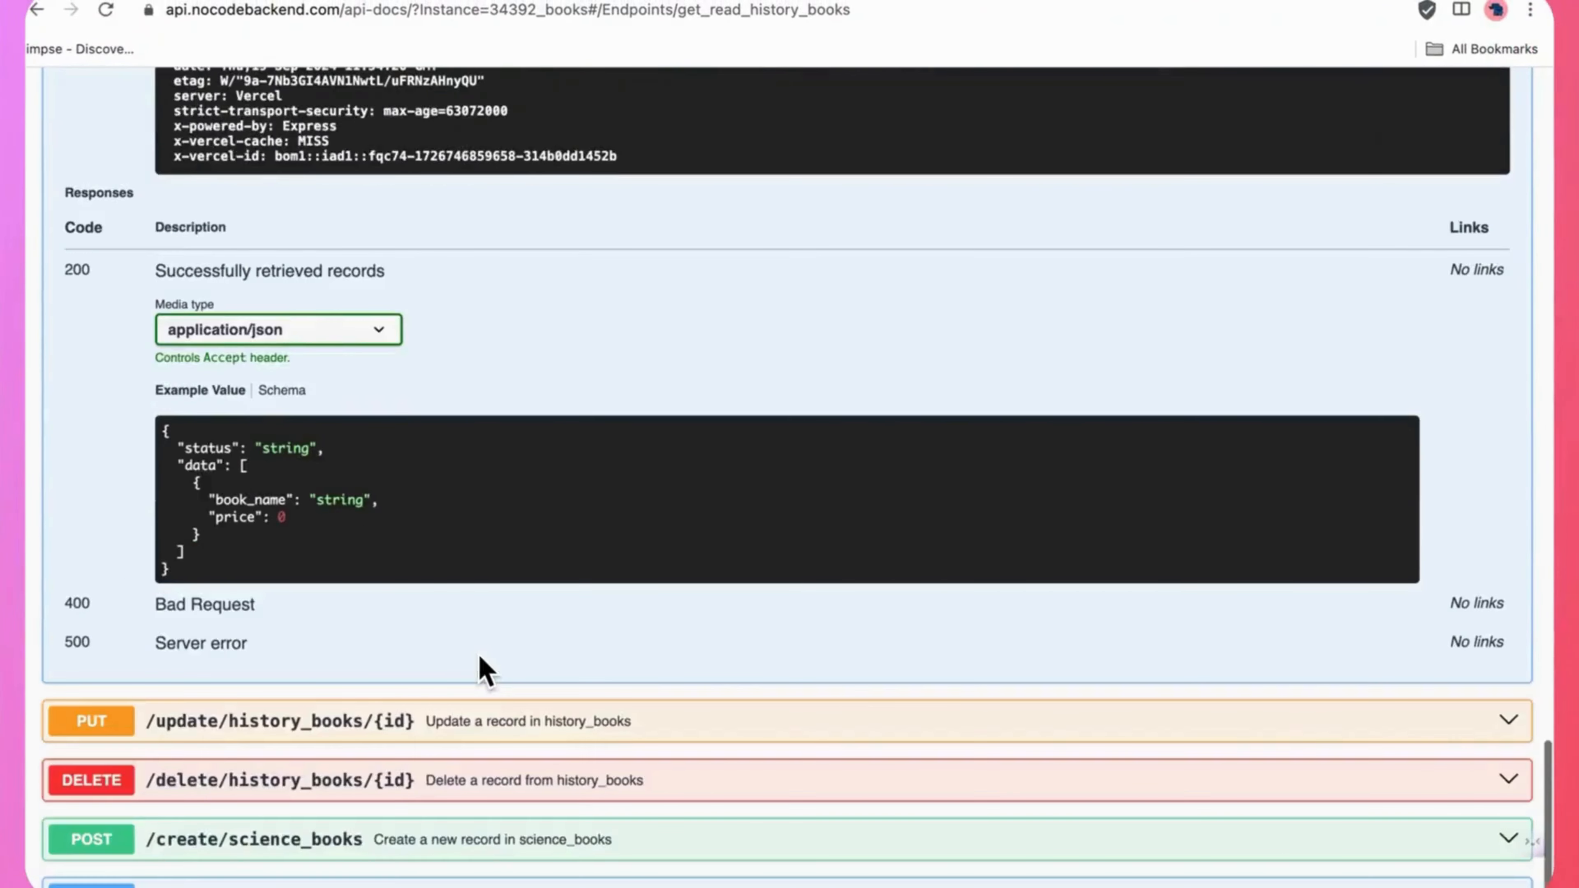
scroll(482, 669, "down", 2)
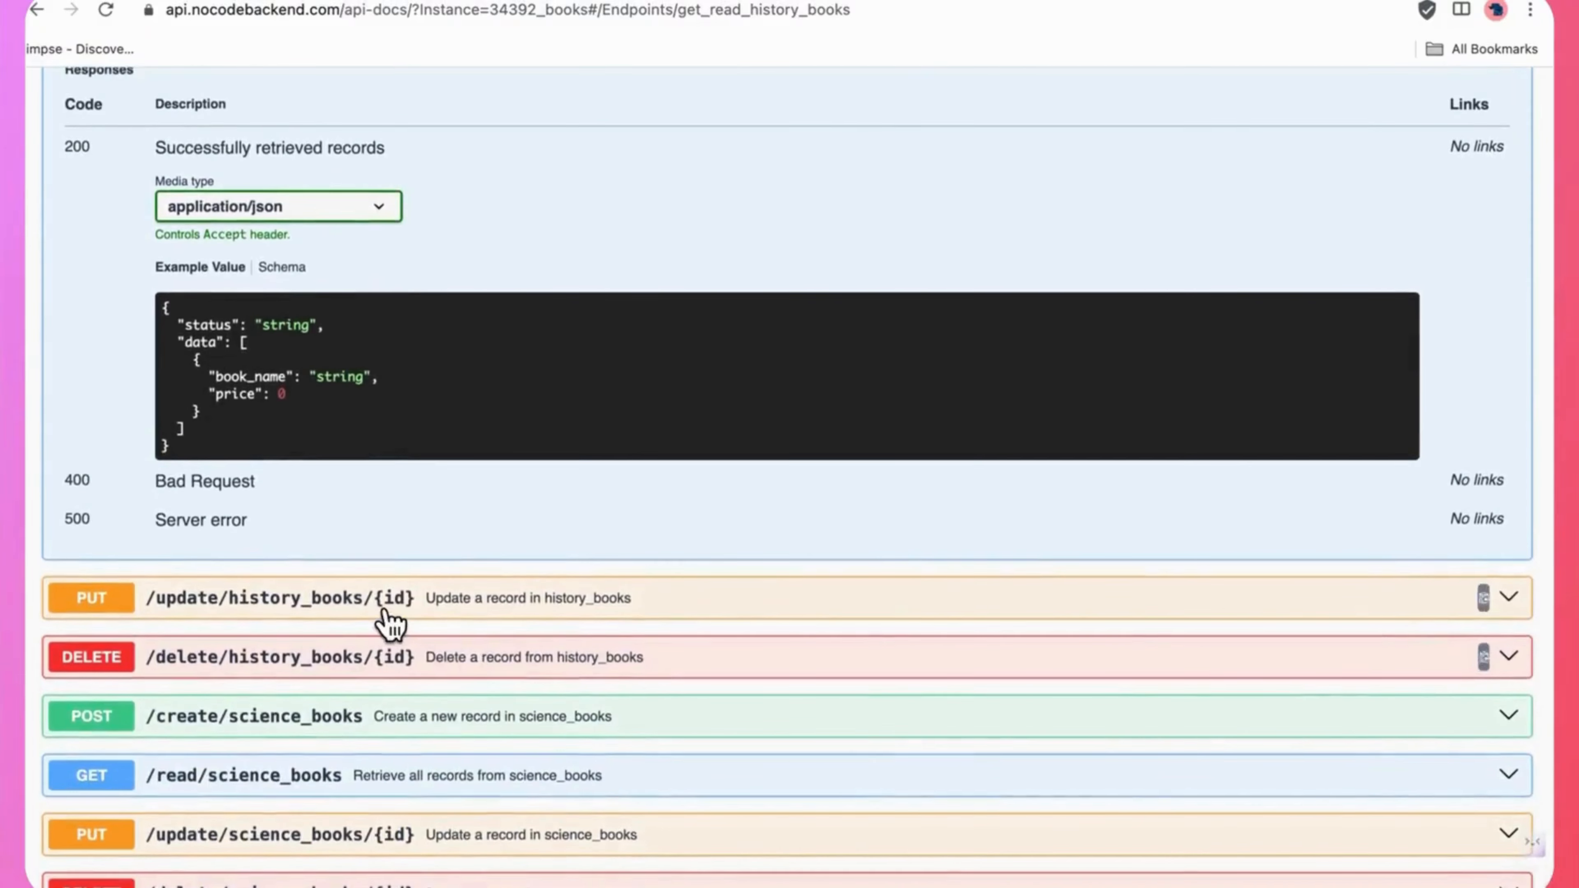
left_click(439, 618)
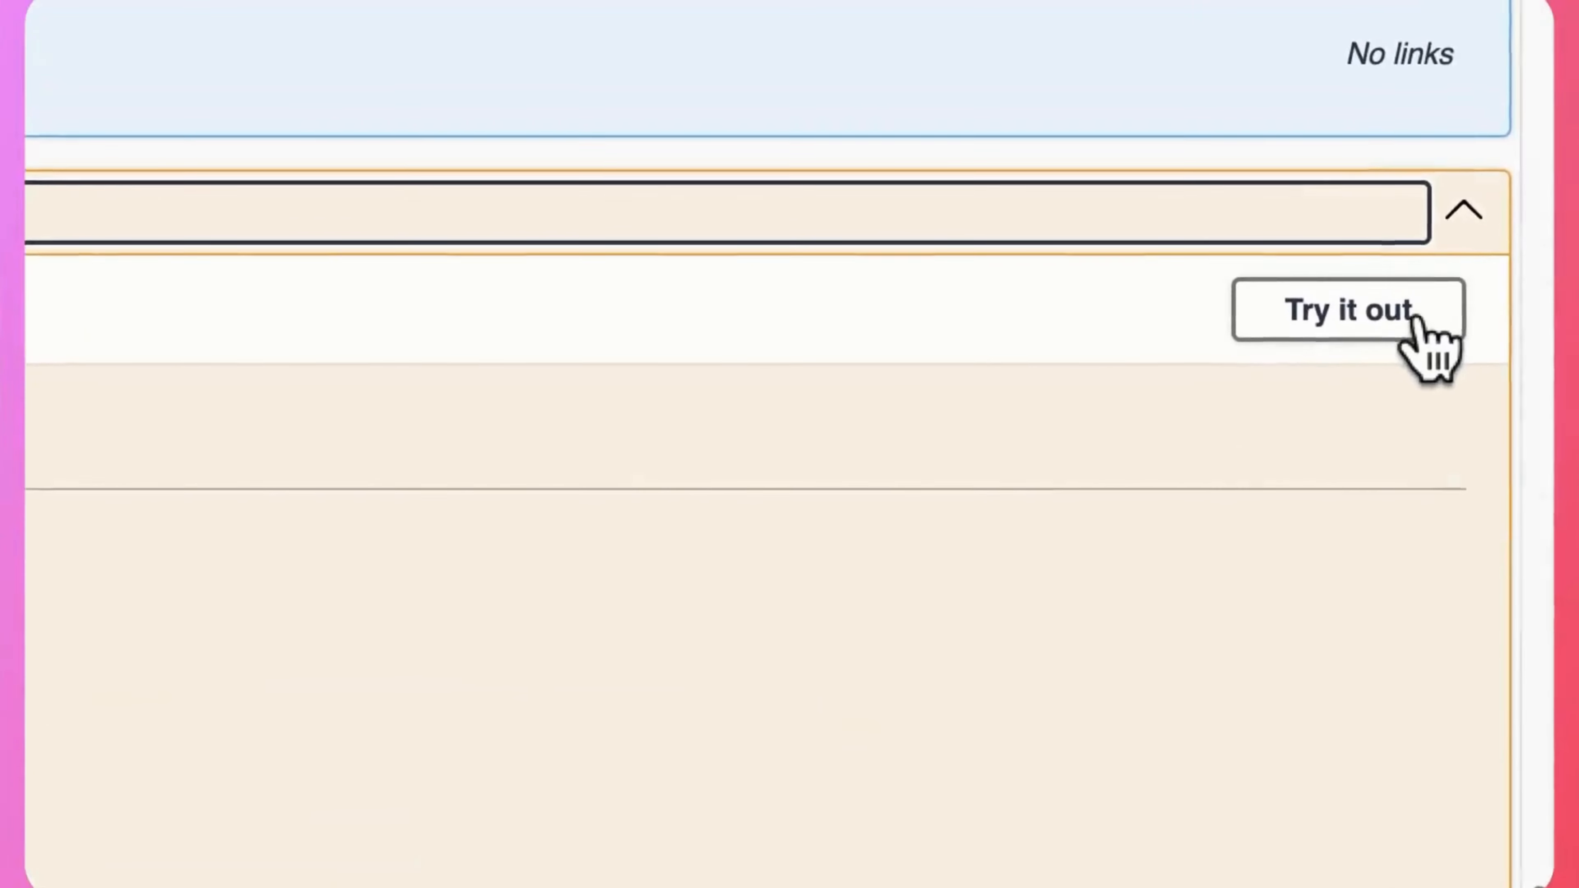
left_click(1416, 317)
left_click(603, 327)
key("super+v")
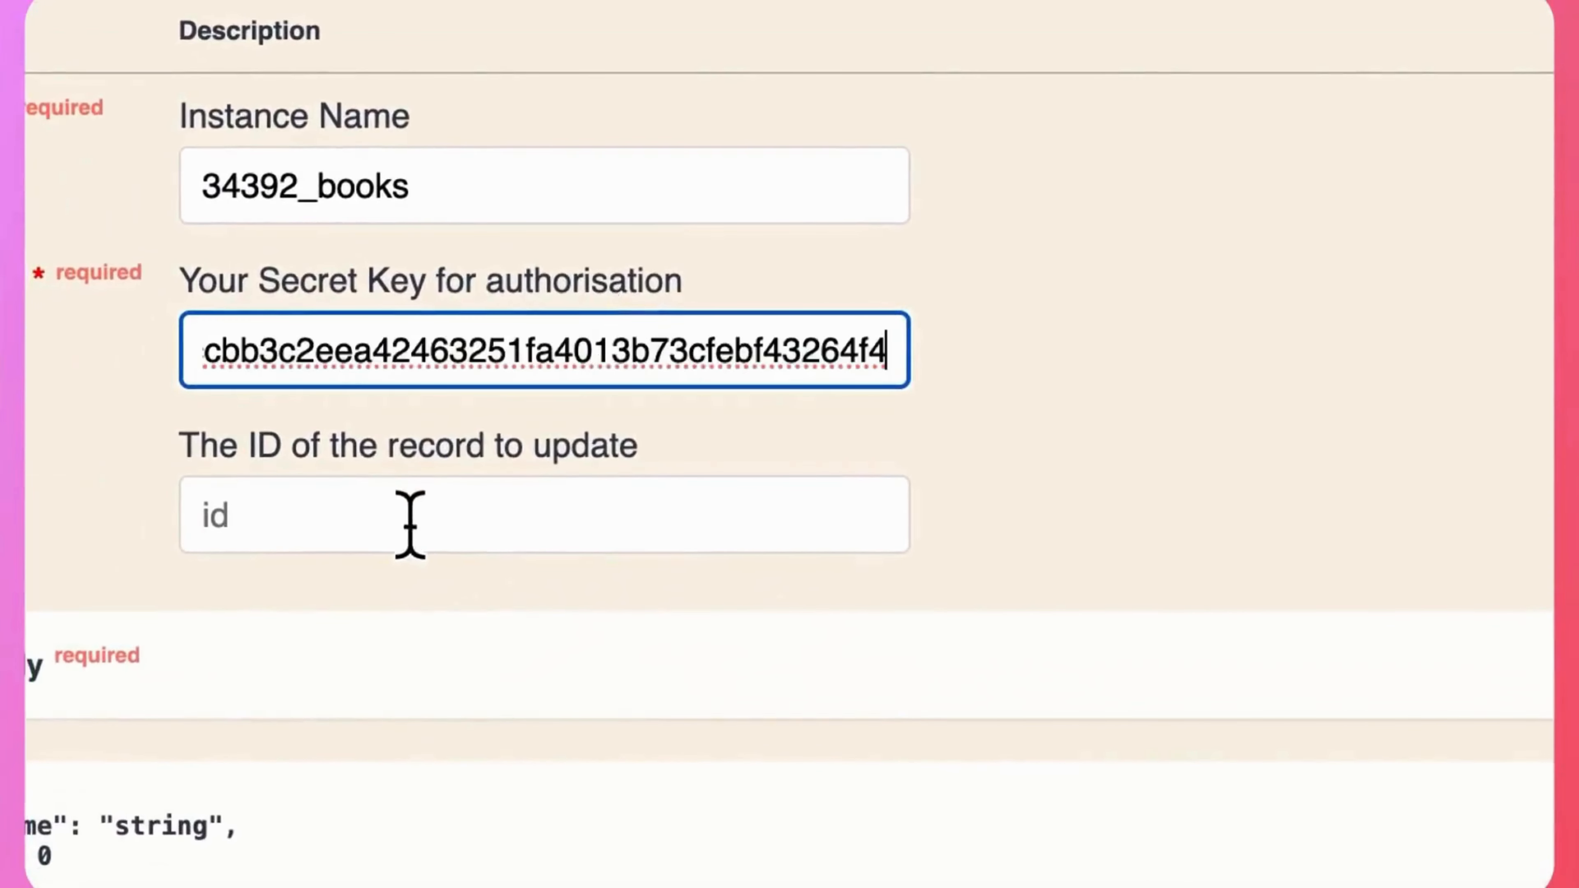
left_click(408, 525)
scroll(690, 473, "down", 5)
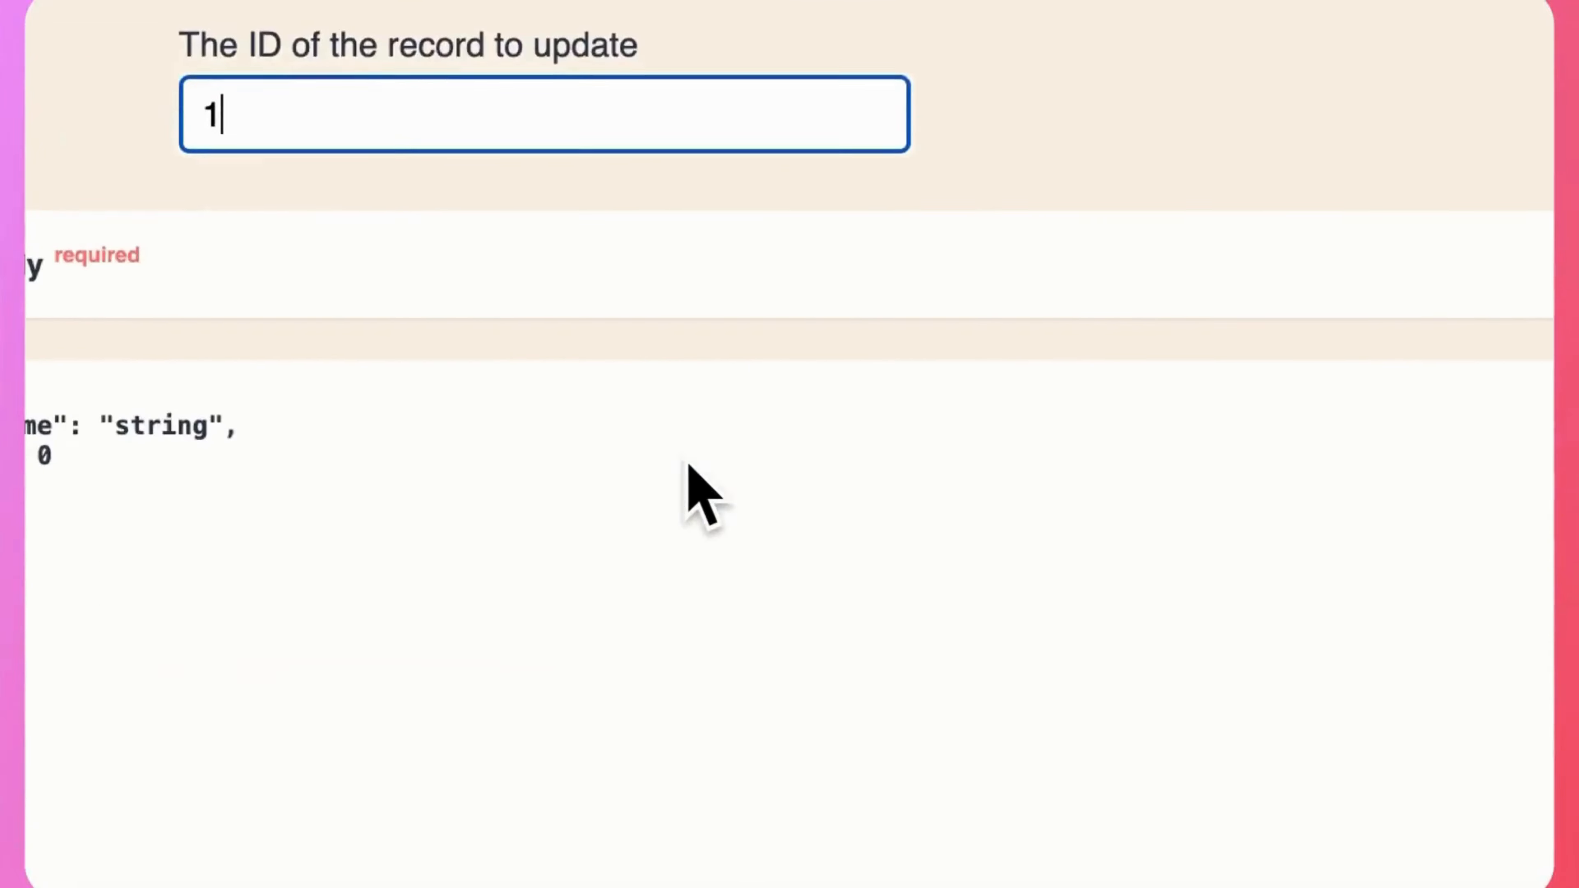
Remove the book_name line from the update request body, set price to 50, execute the request and review the response.
double_click(183, 429)
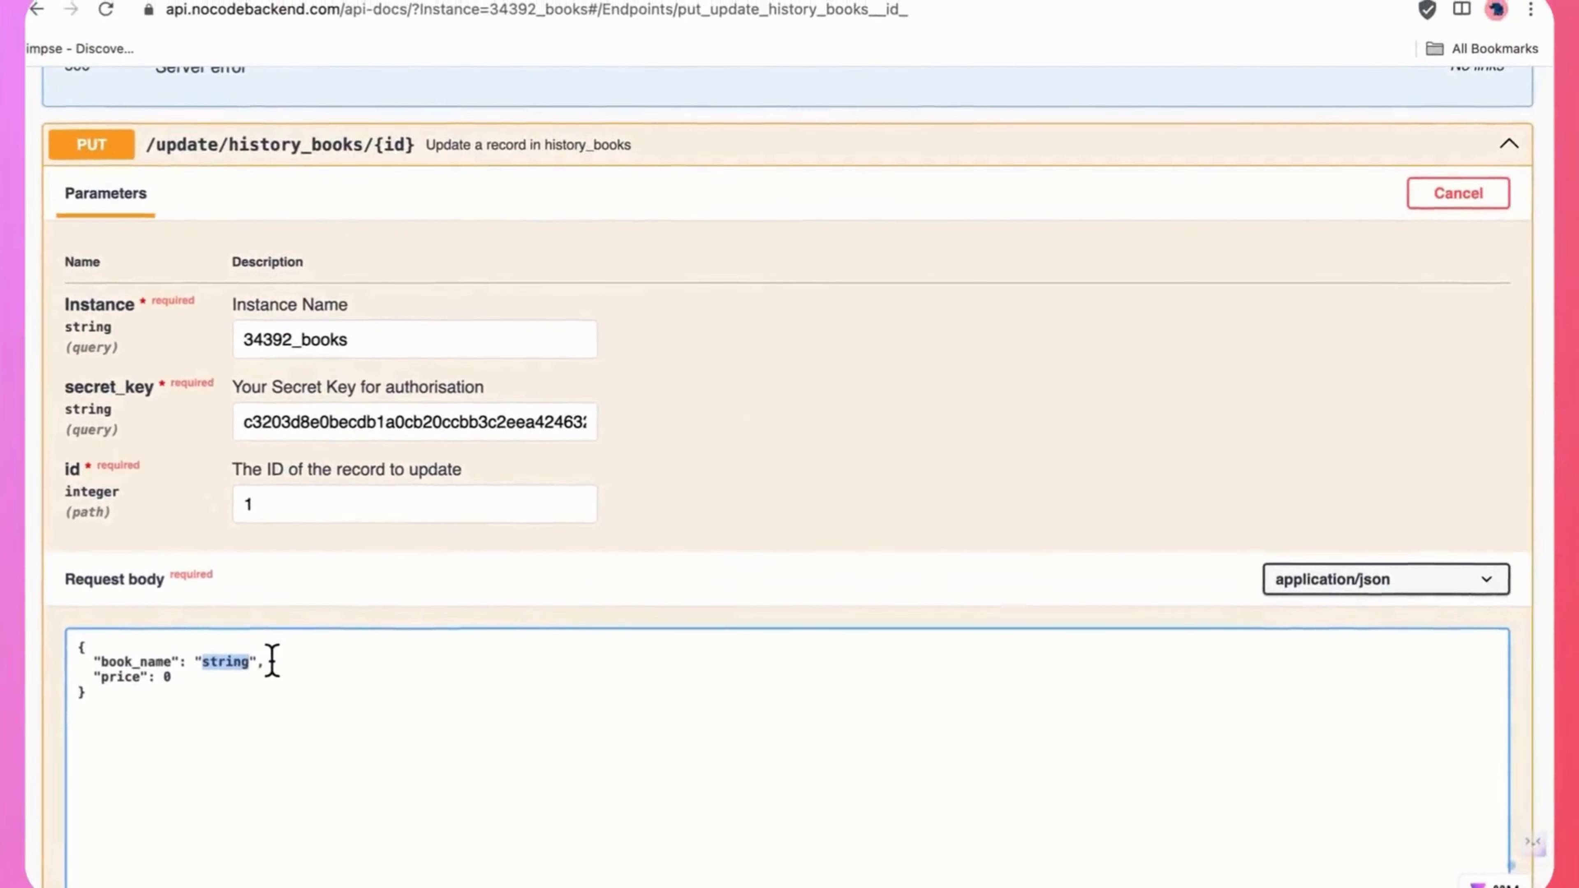
left_click_drag(505, 424, 217, 424)
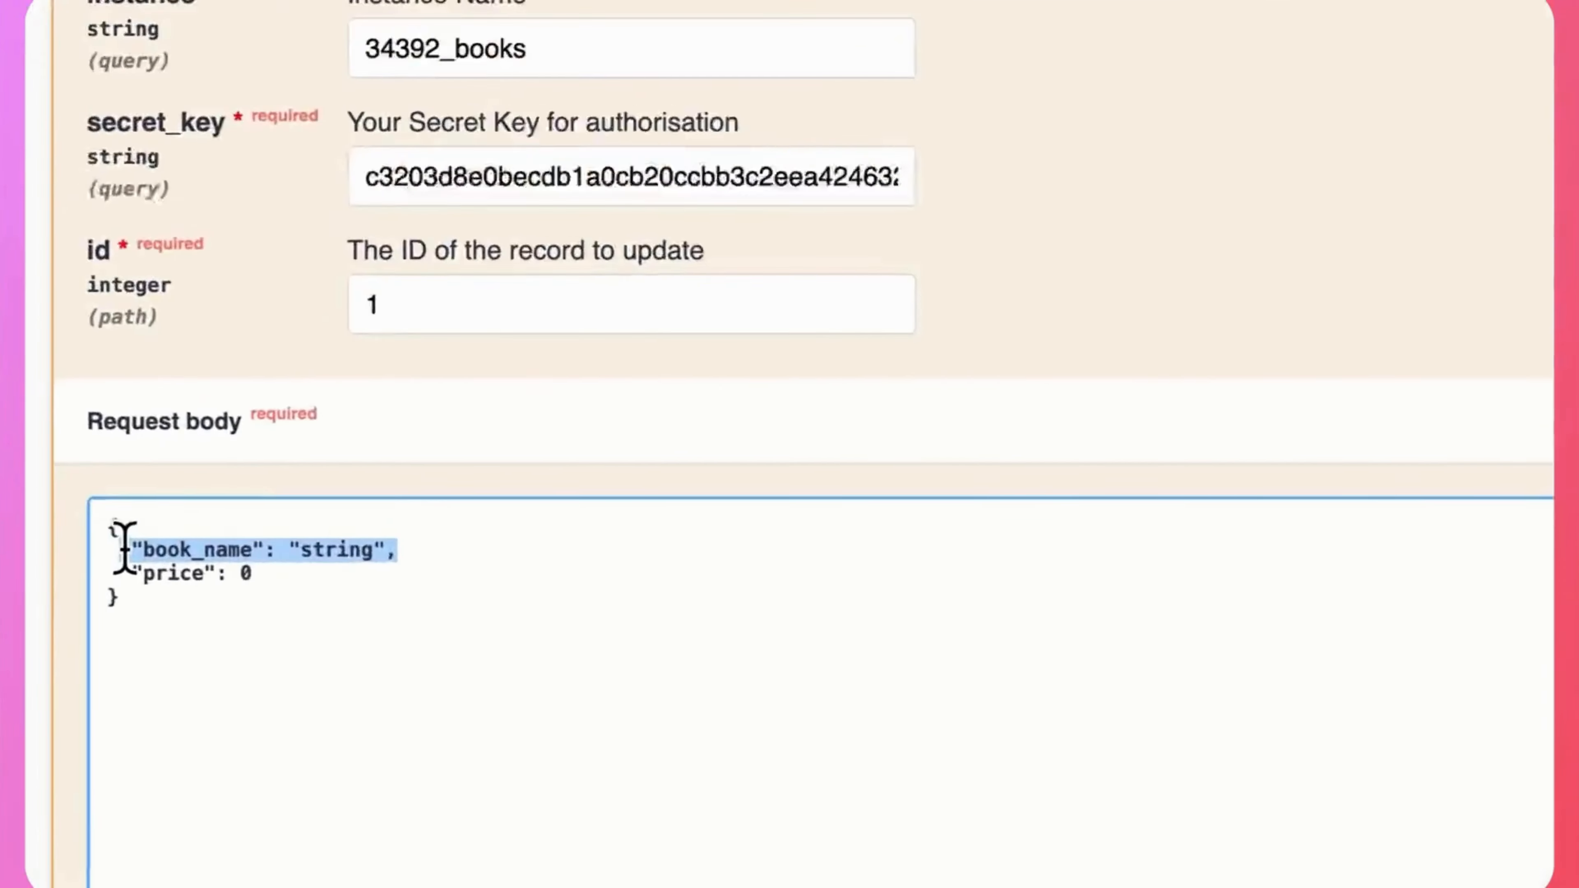
key("BackSpace")
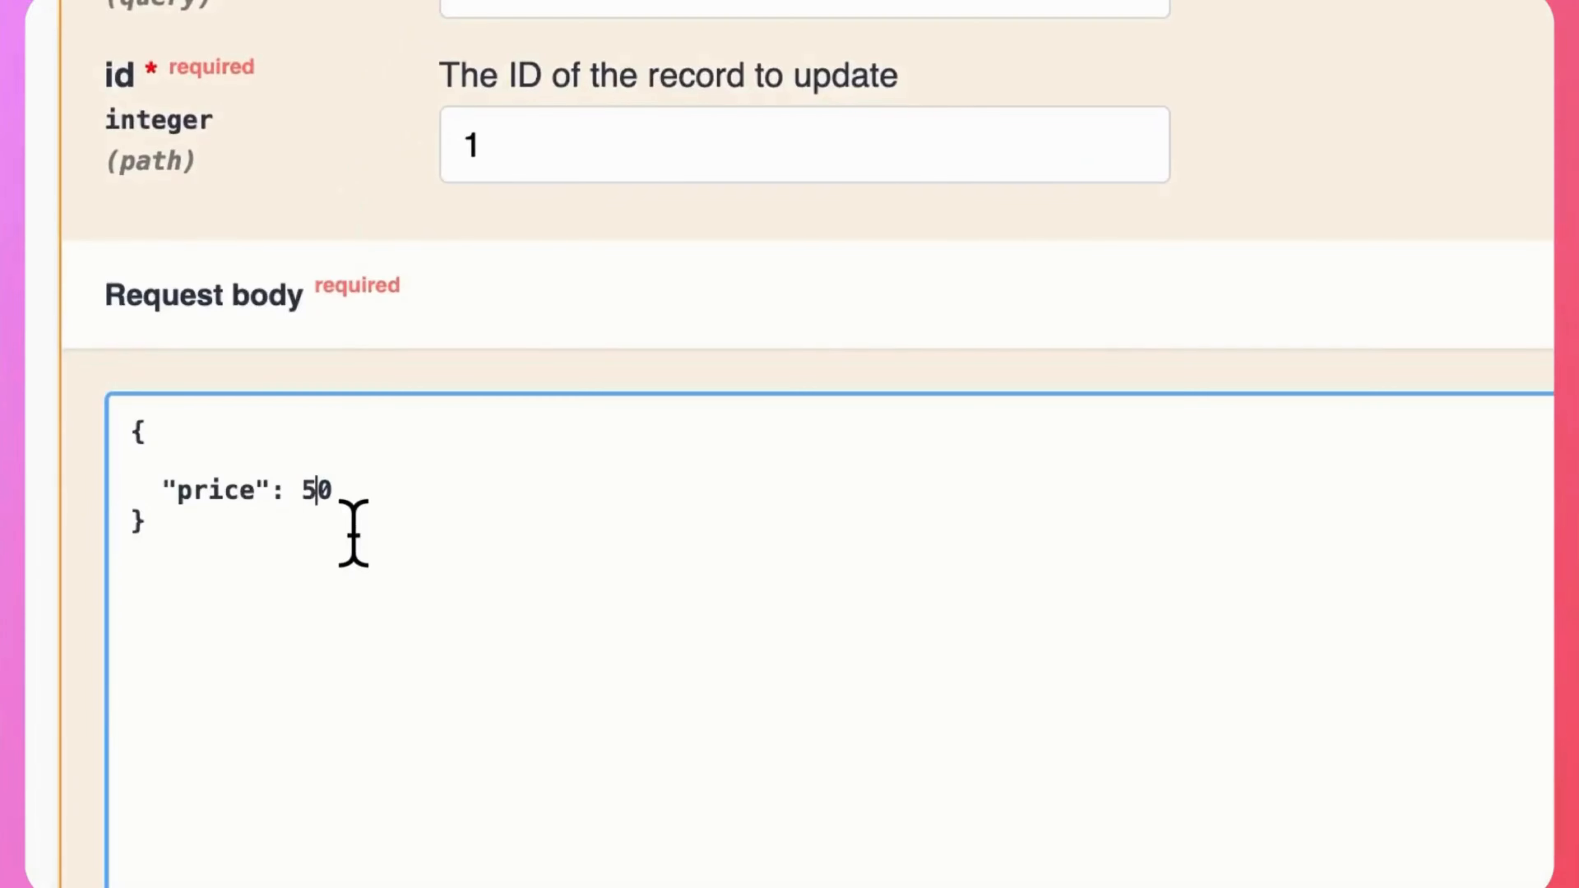
scroll(641, 498, "down", 10)
left_click(1163, 600)
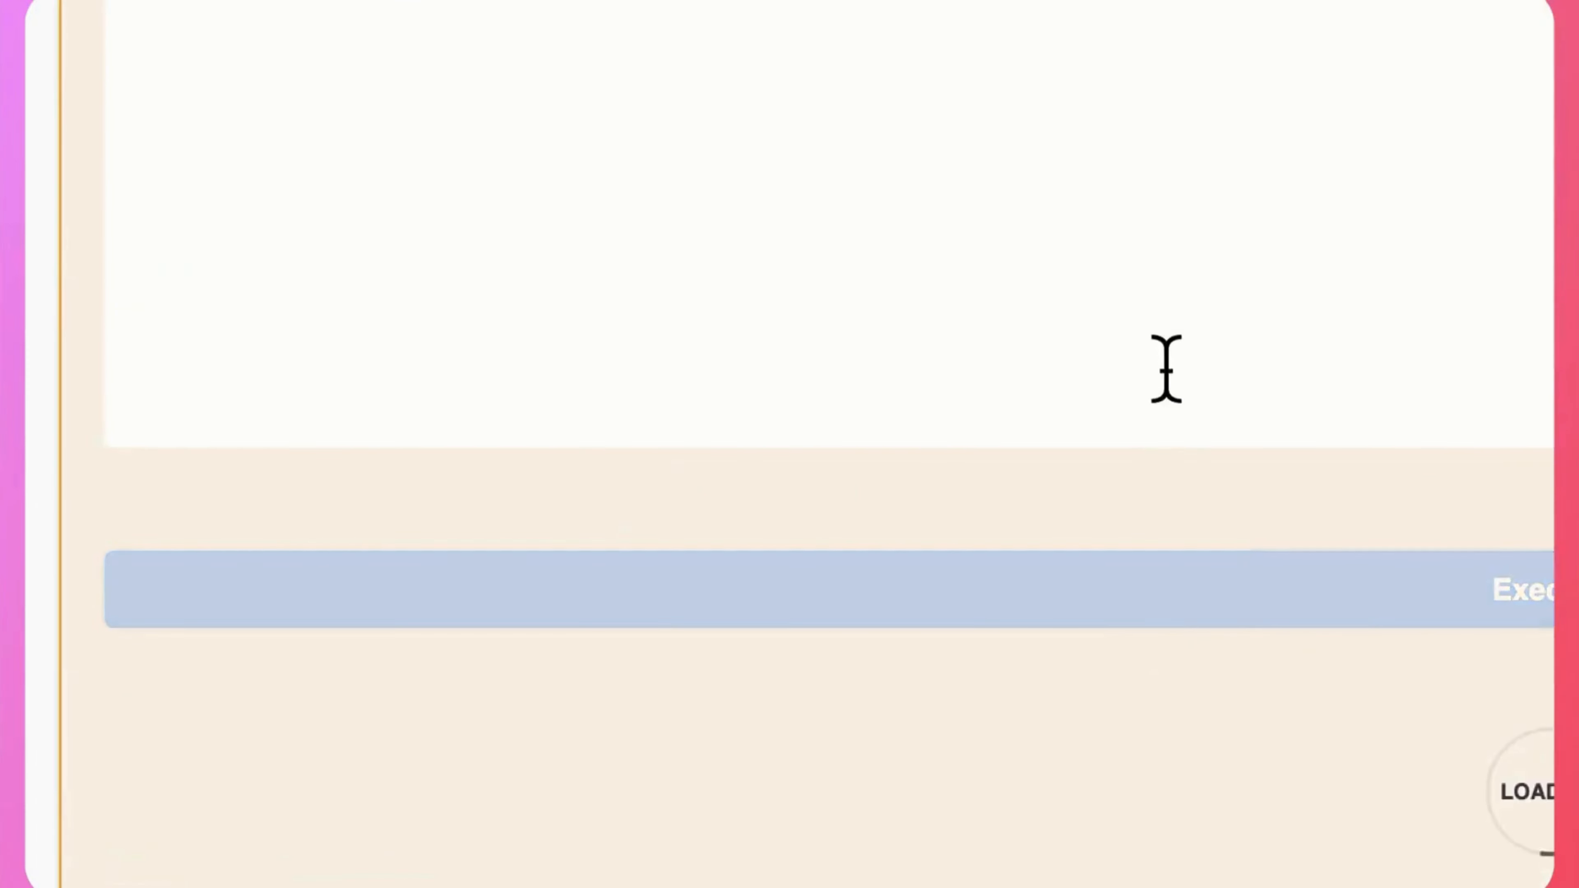
scroll(1166, 369, "down", 12)
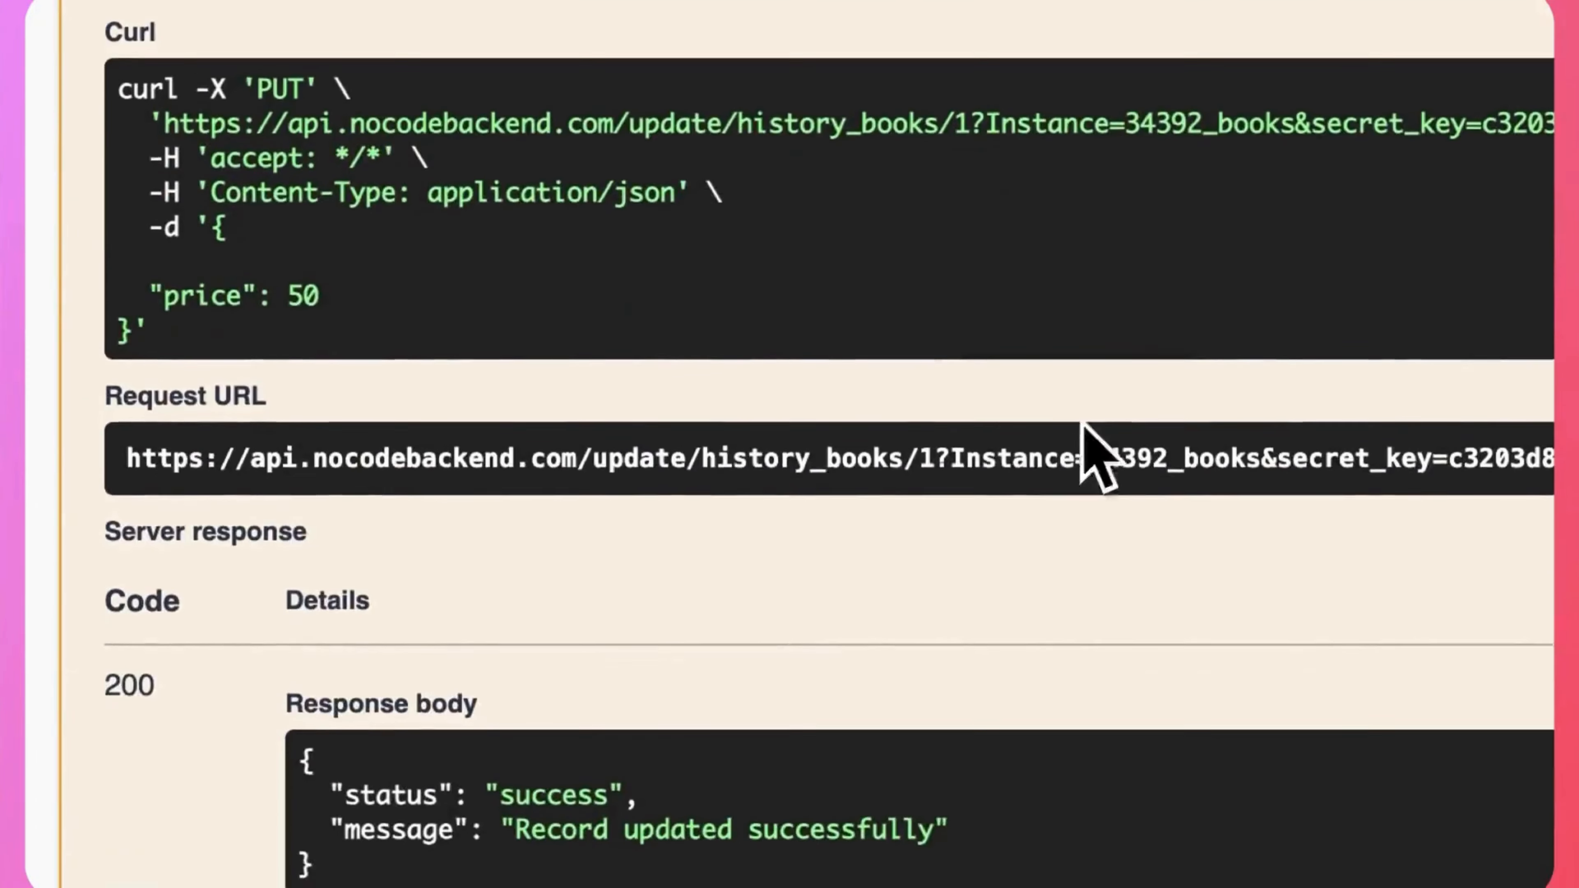
scroll(662, 785, "down", 5)
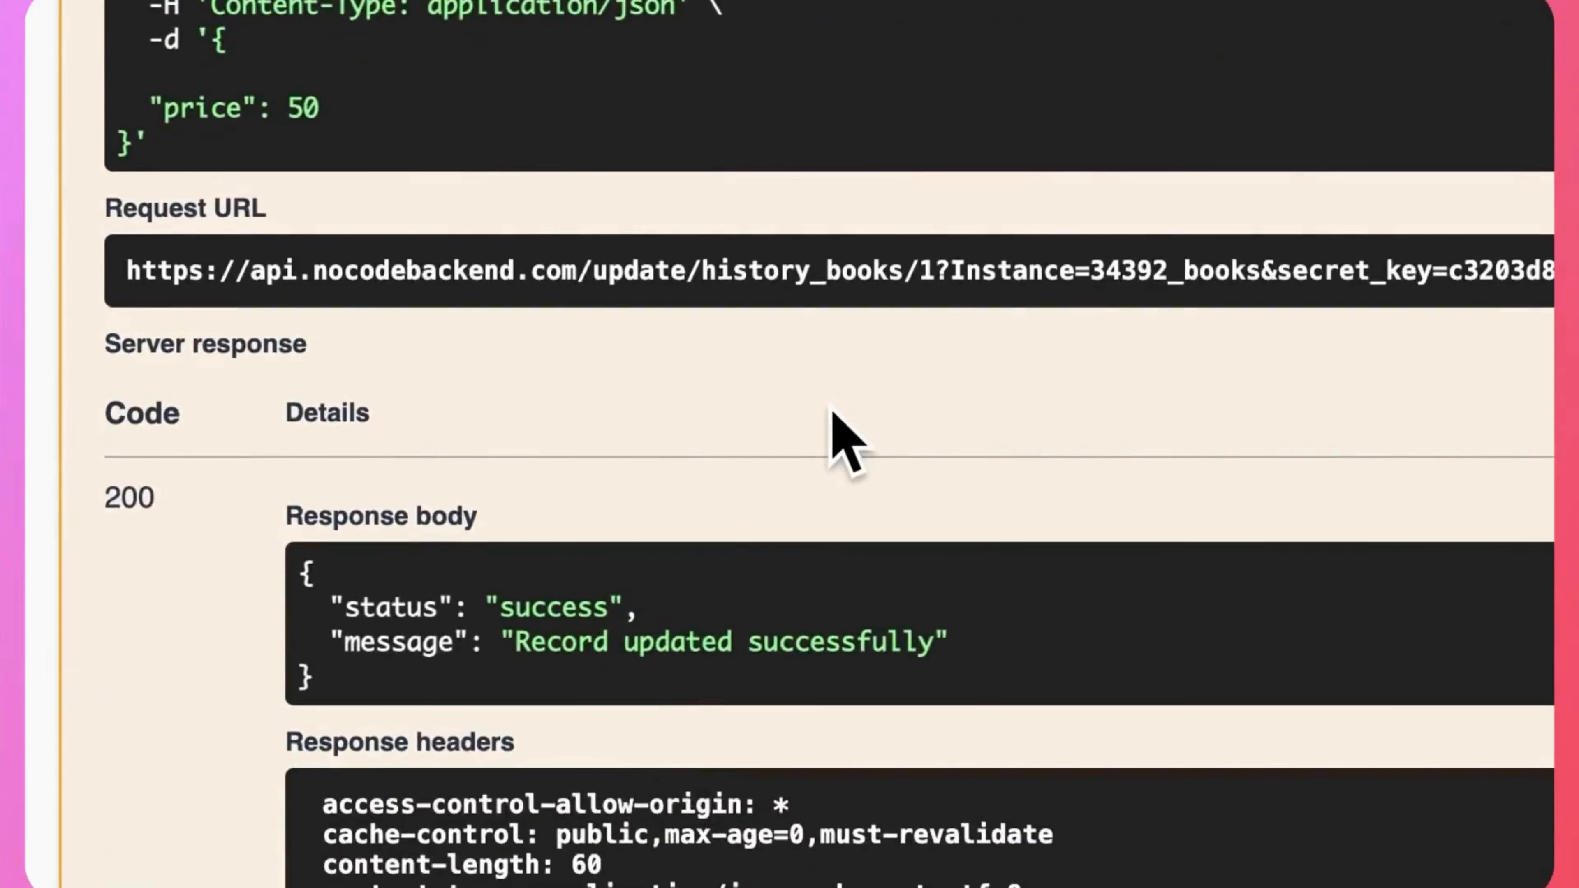
scroll(833, 412, "up", 20)
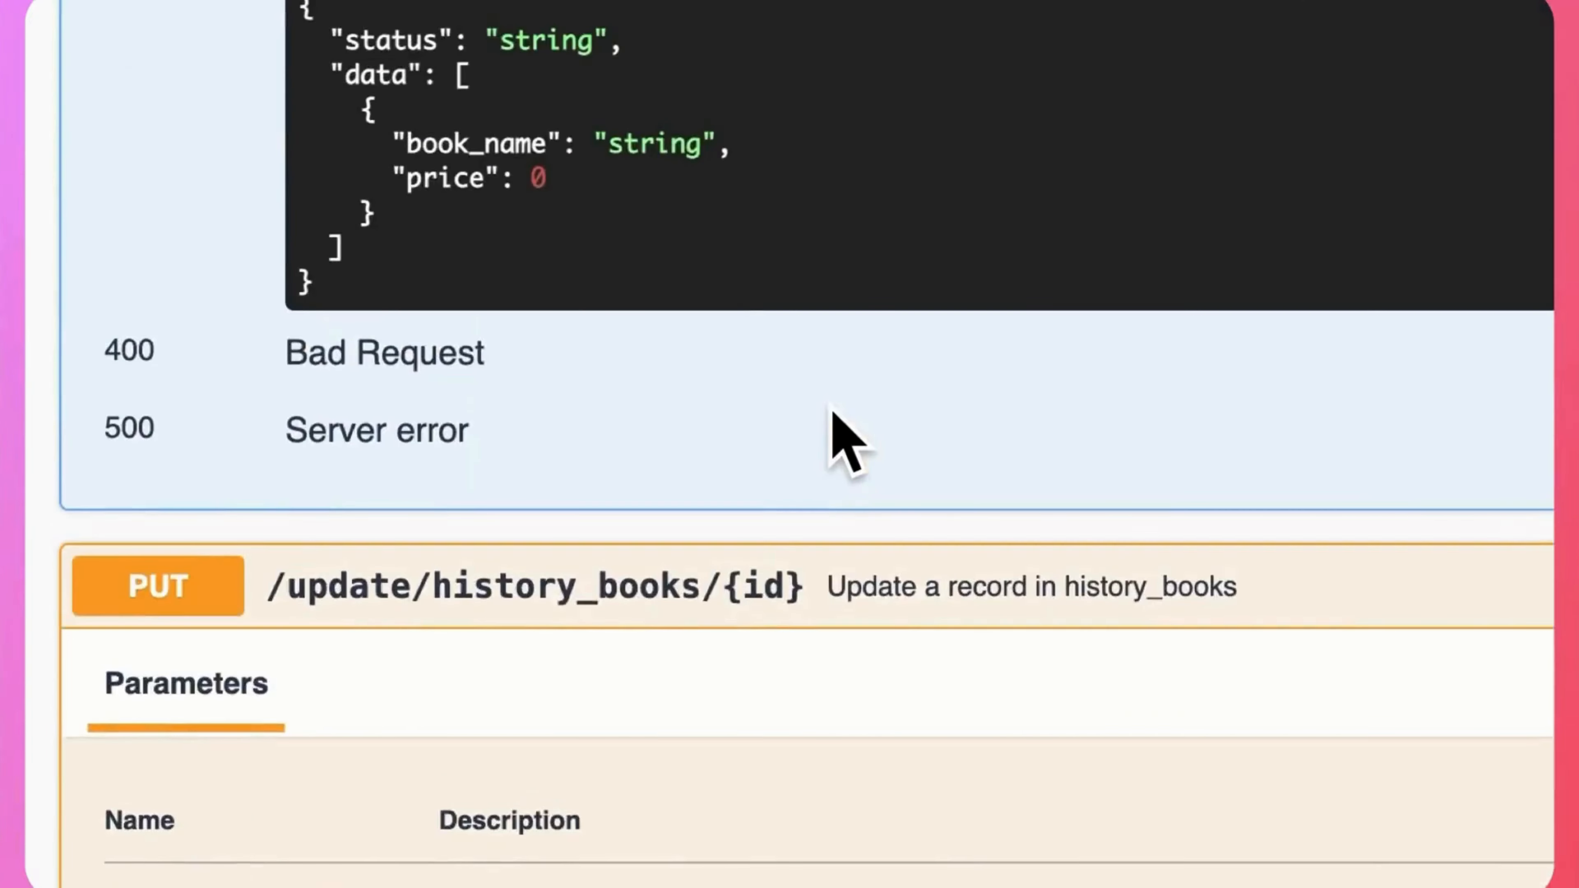
Execute the GET /read/history_books request again and check the updated record's price in the response body.
scroll(832, 409, "up", 20)
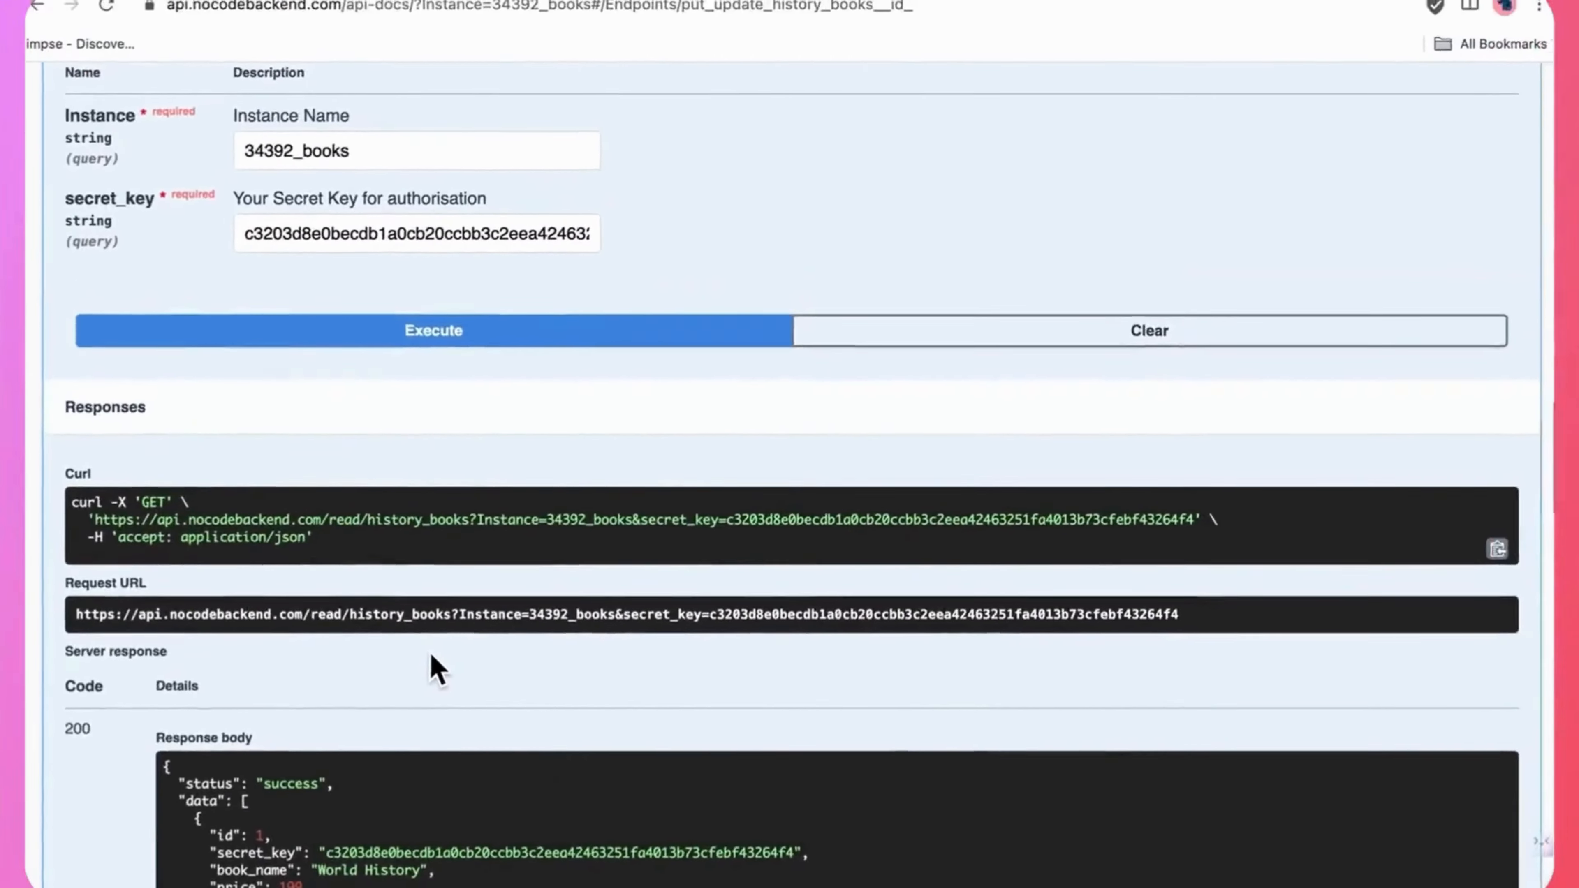
scroll(431, 656, "up", 5)
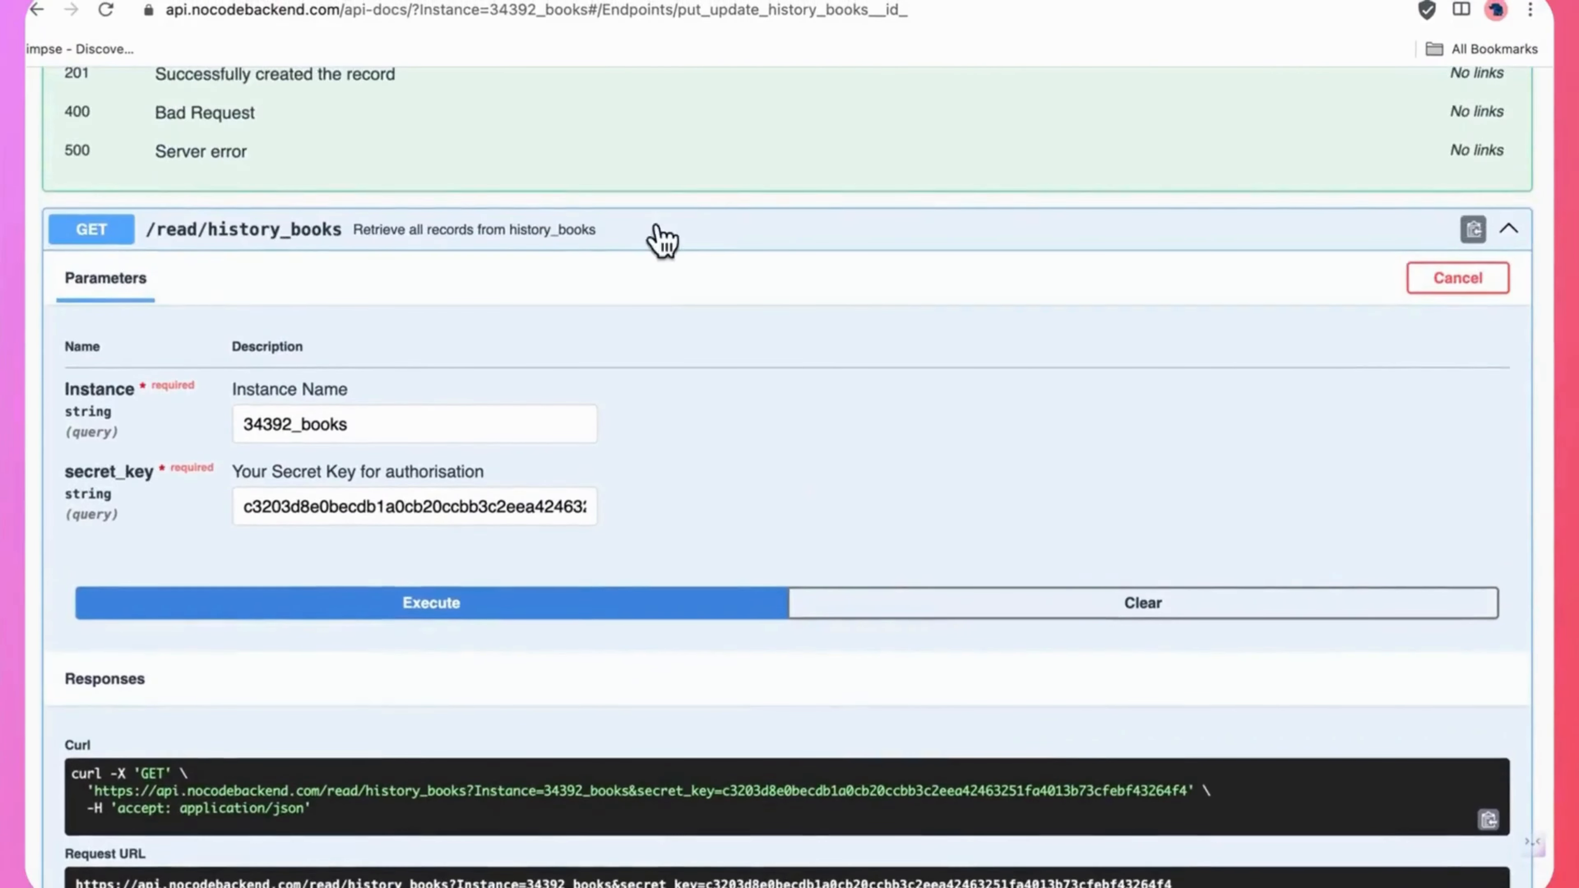
scroll(493, 516, "down", 2)
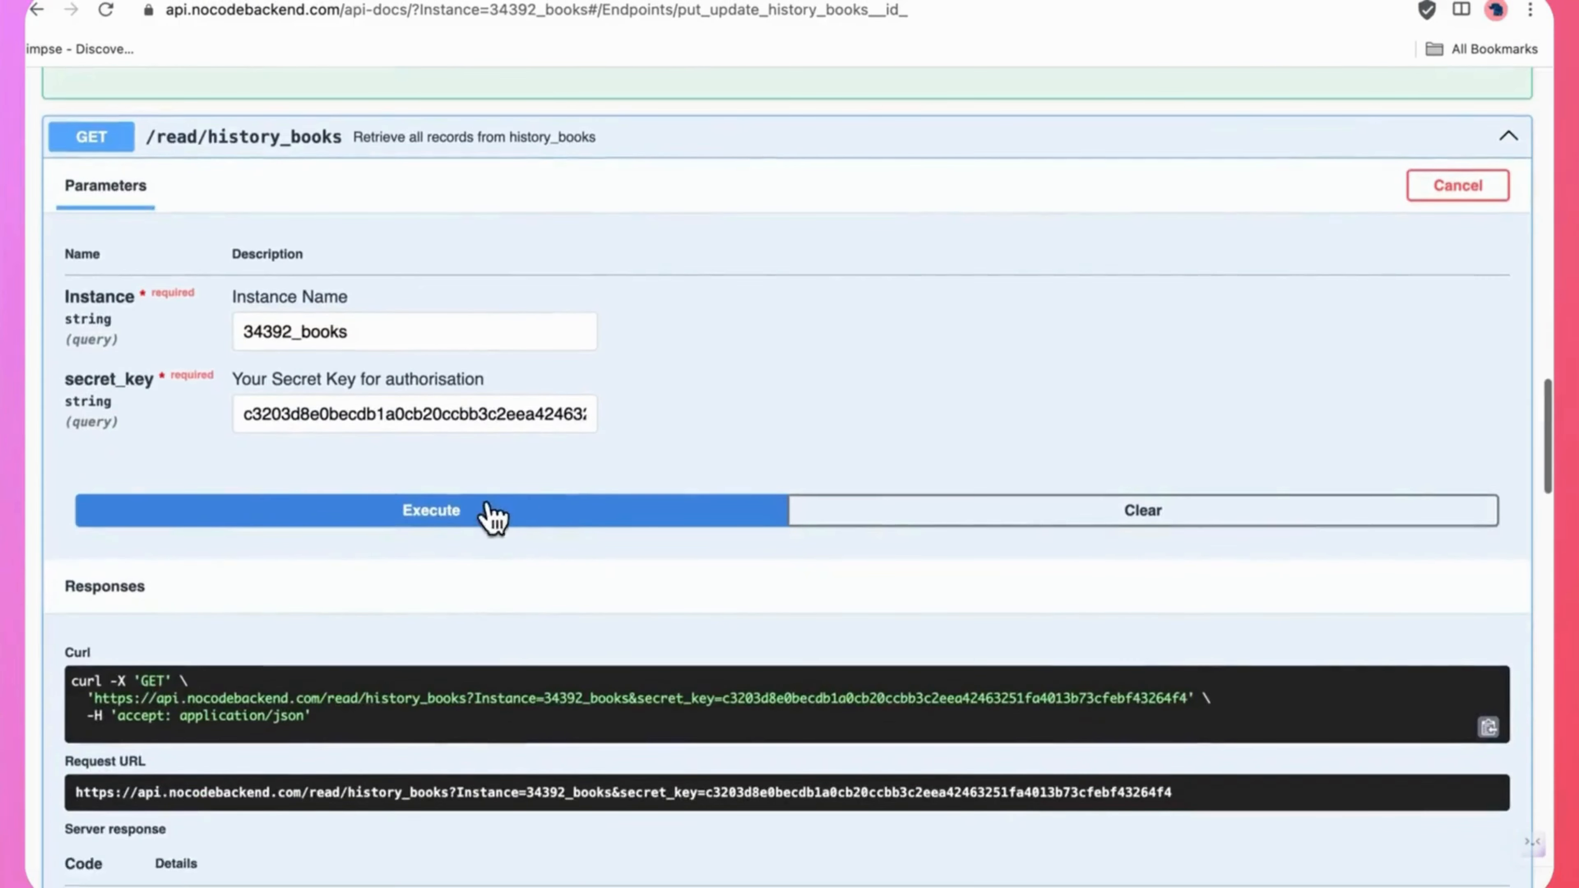
left_click(449, 522)
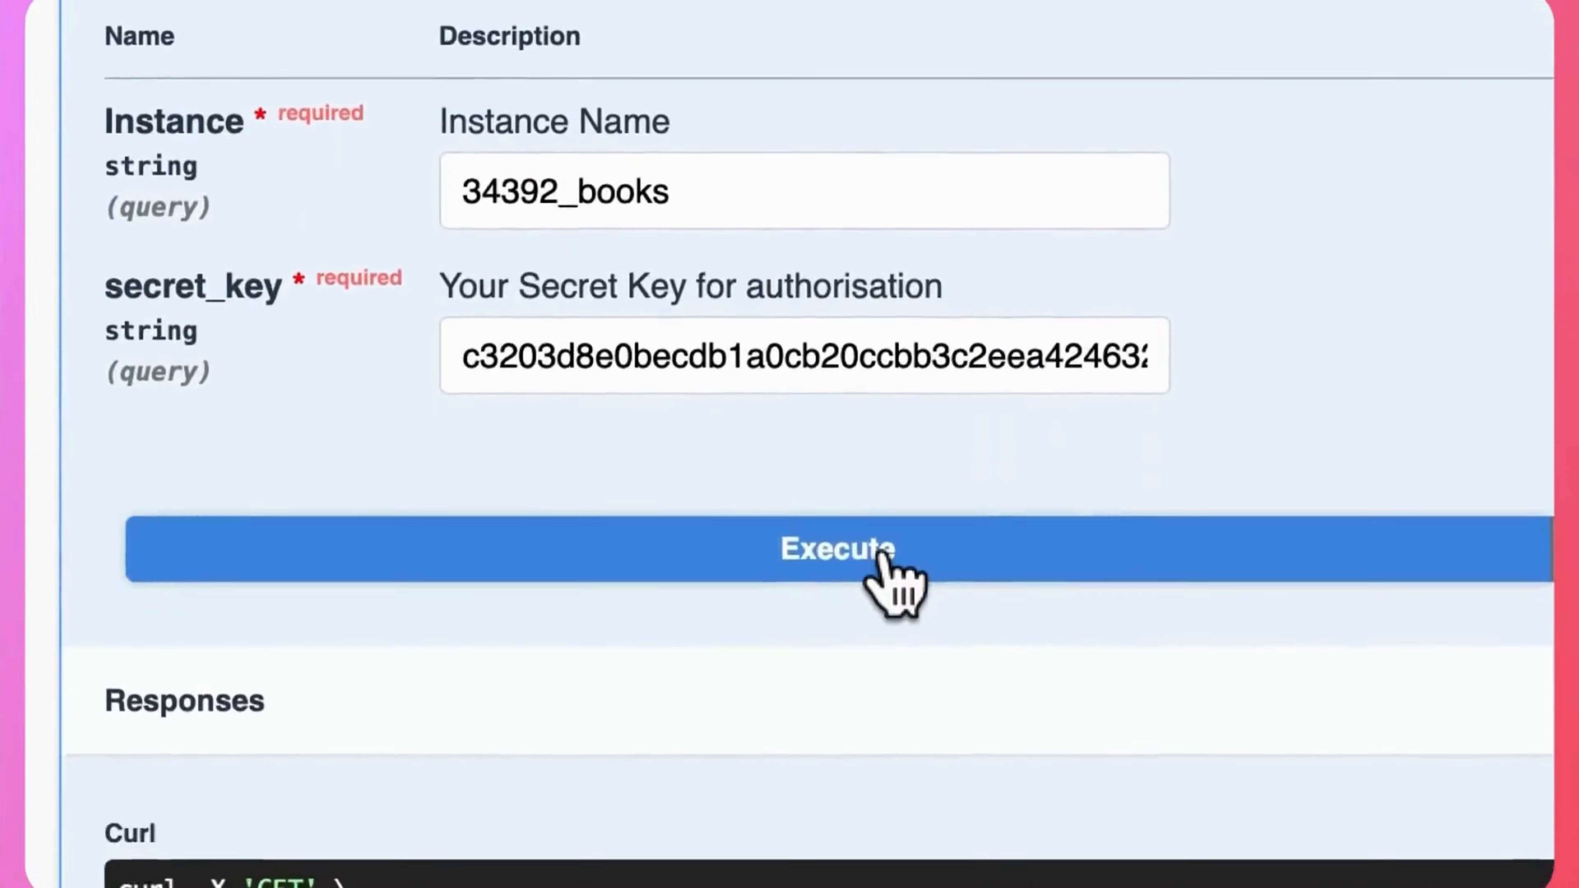
scroll(881, 553, "down", 15)
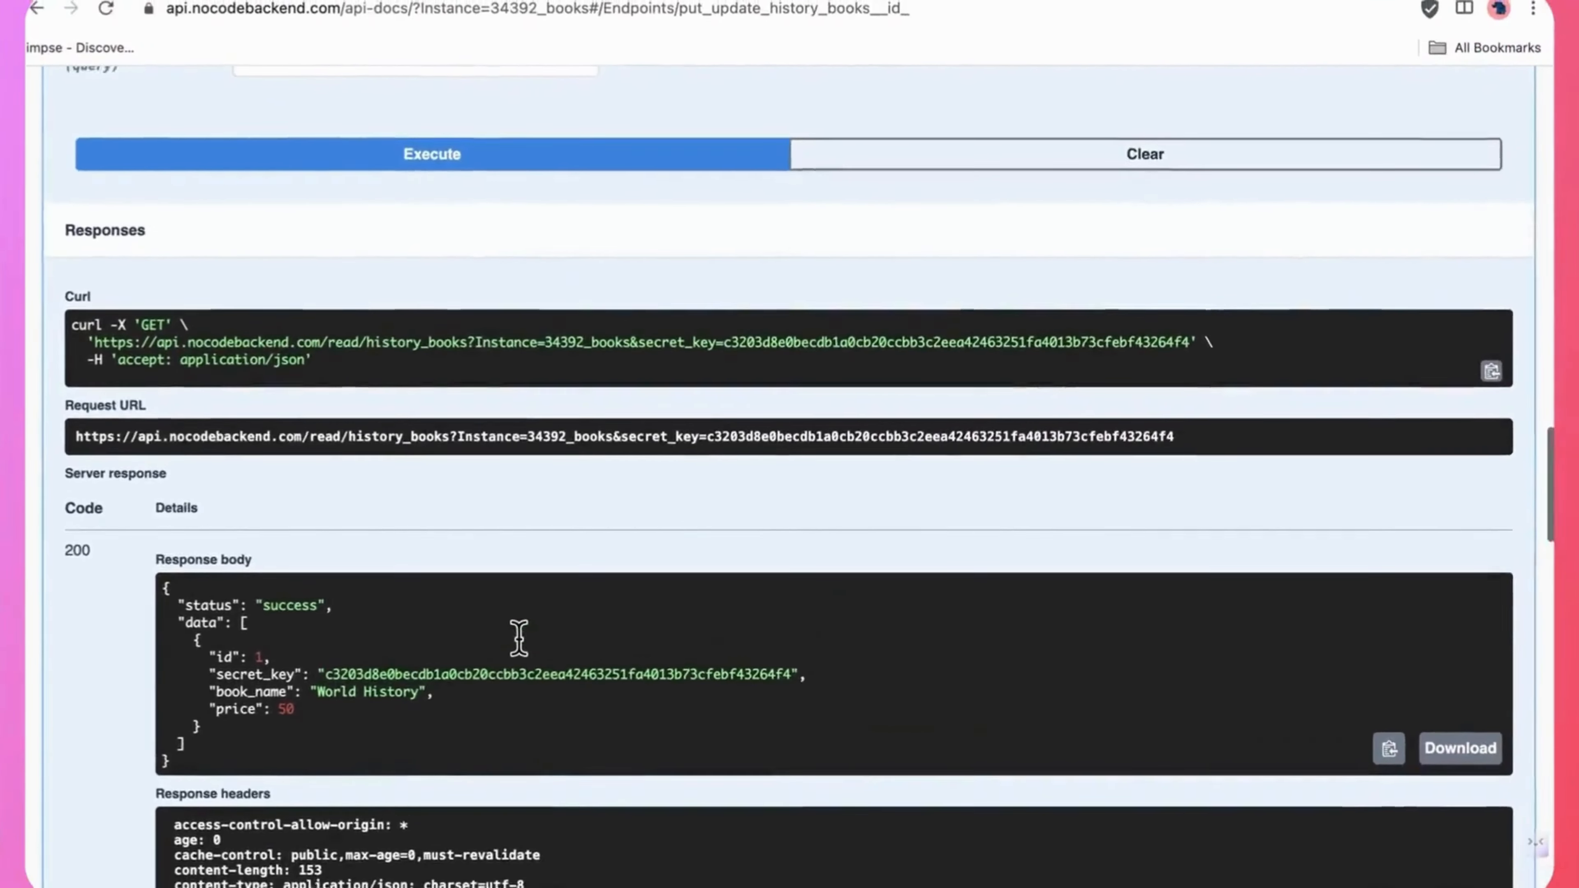
Switch from the API documentation back to the NoCodeBackend page listing all created databases.
scroll(517, 638, "up", 3)
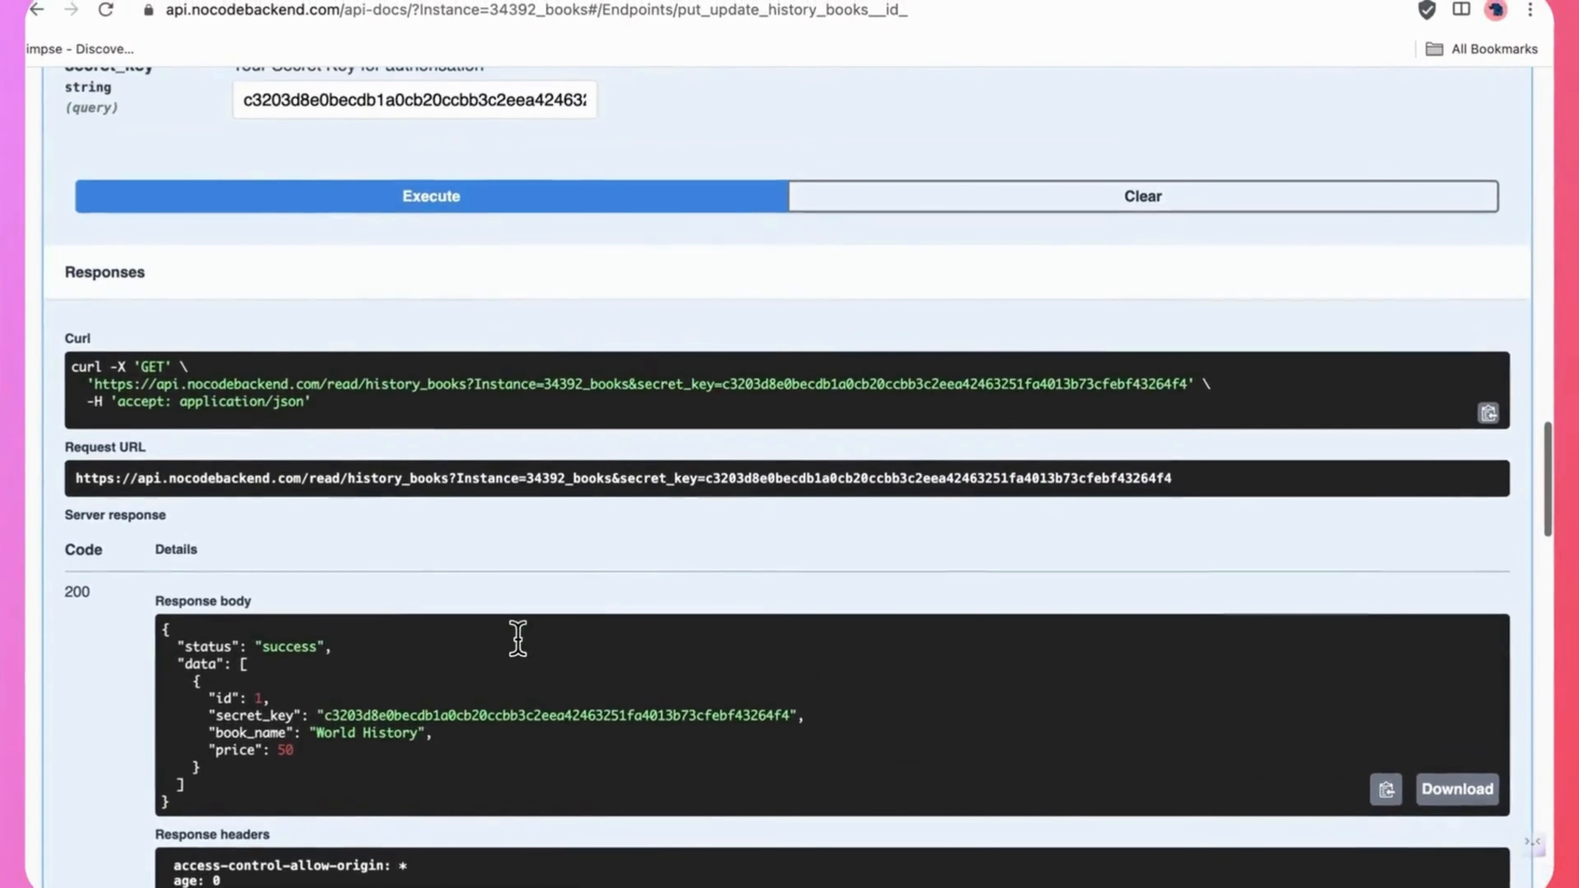
scroll(518, 637, "up", 3)
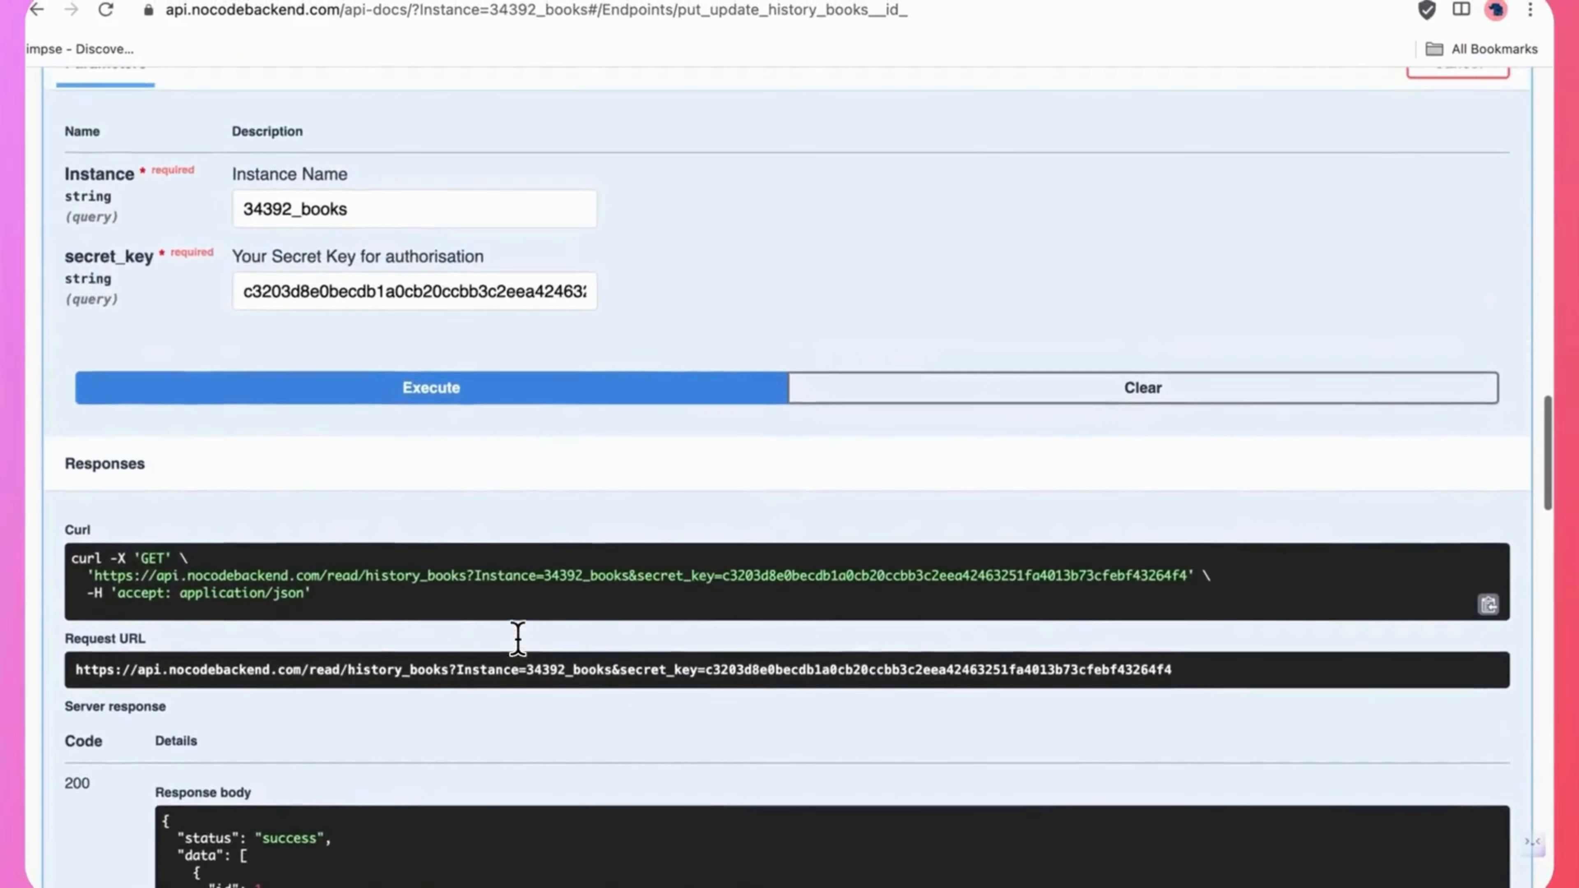
left_click(353, 1)
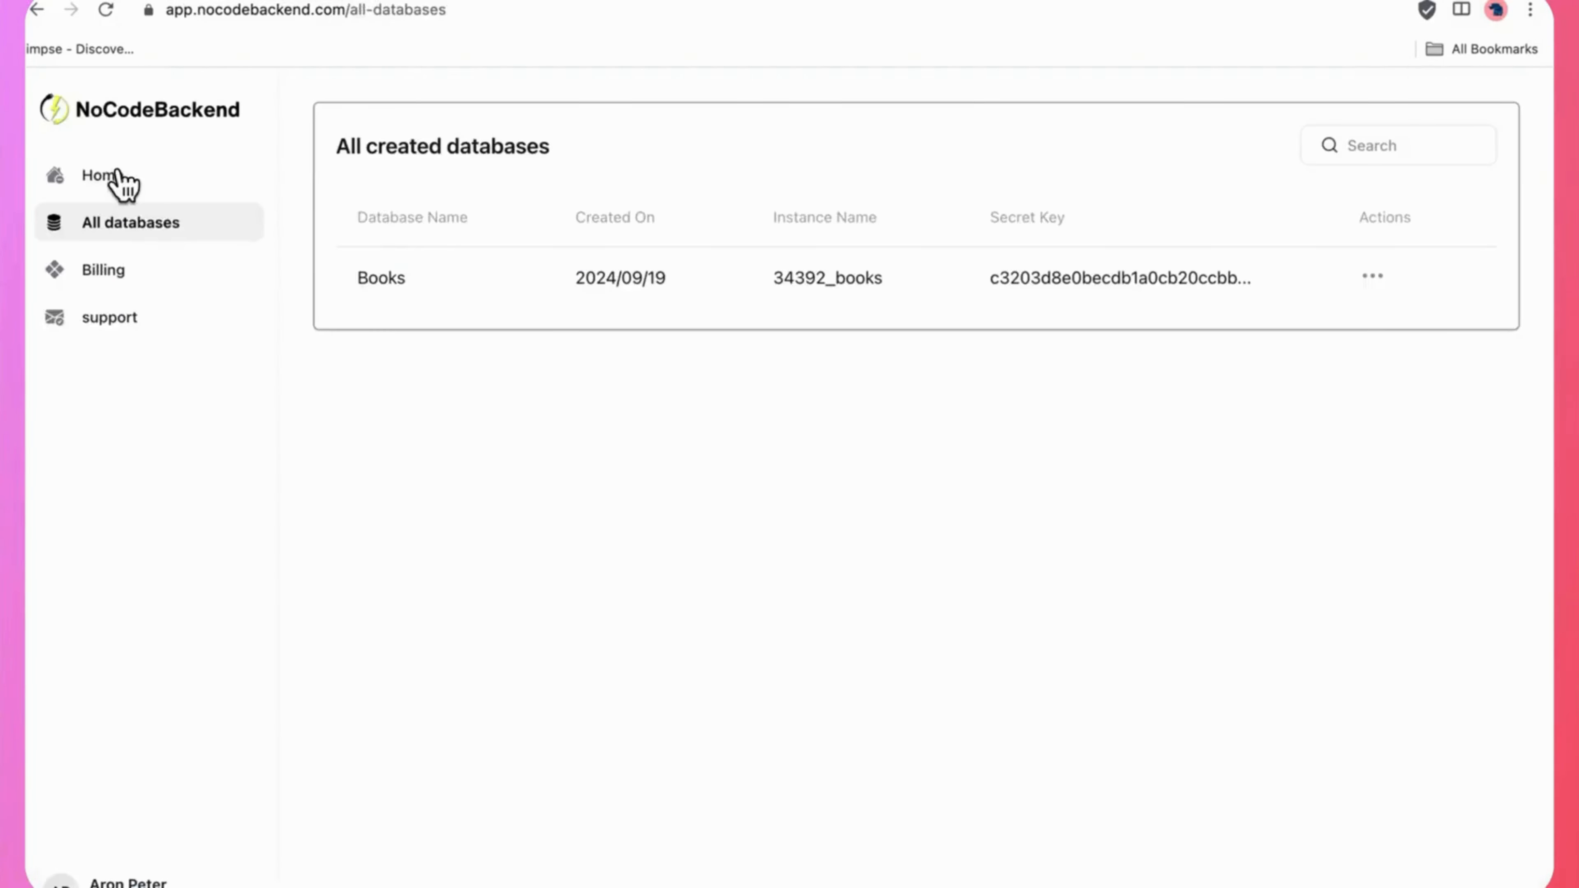